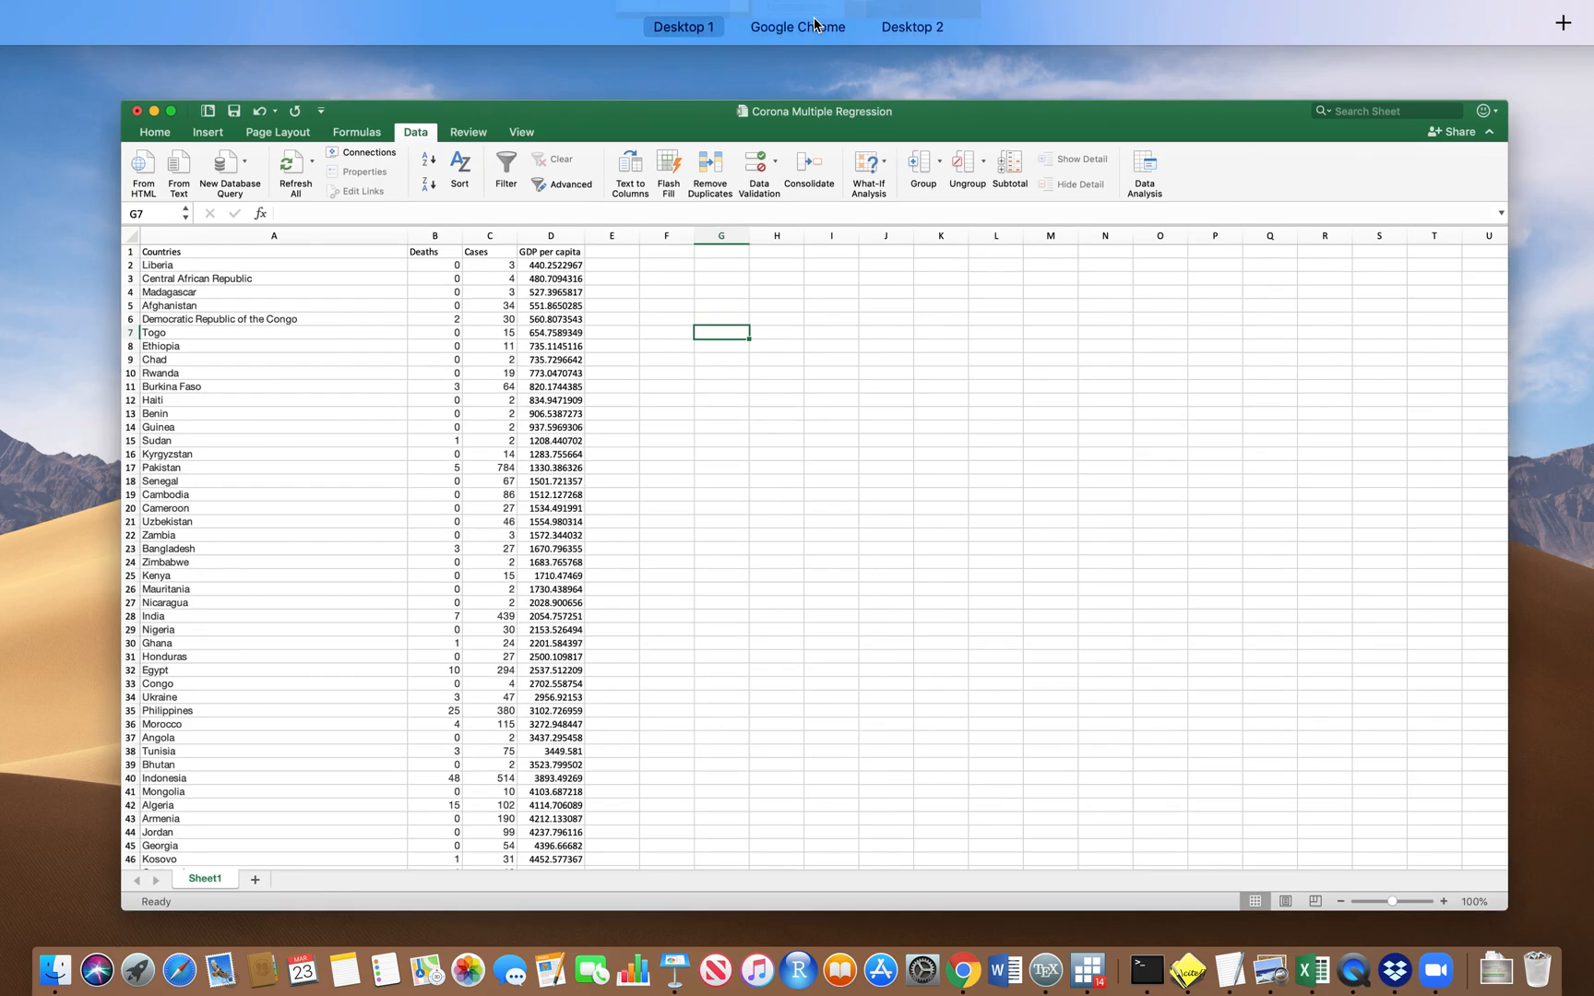
Step: Switch to the Business Statistics II Project document in Google Chrome and examine the final draft requirements
{"action": "left_click", "coordinate": [819, 83]}
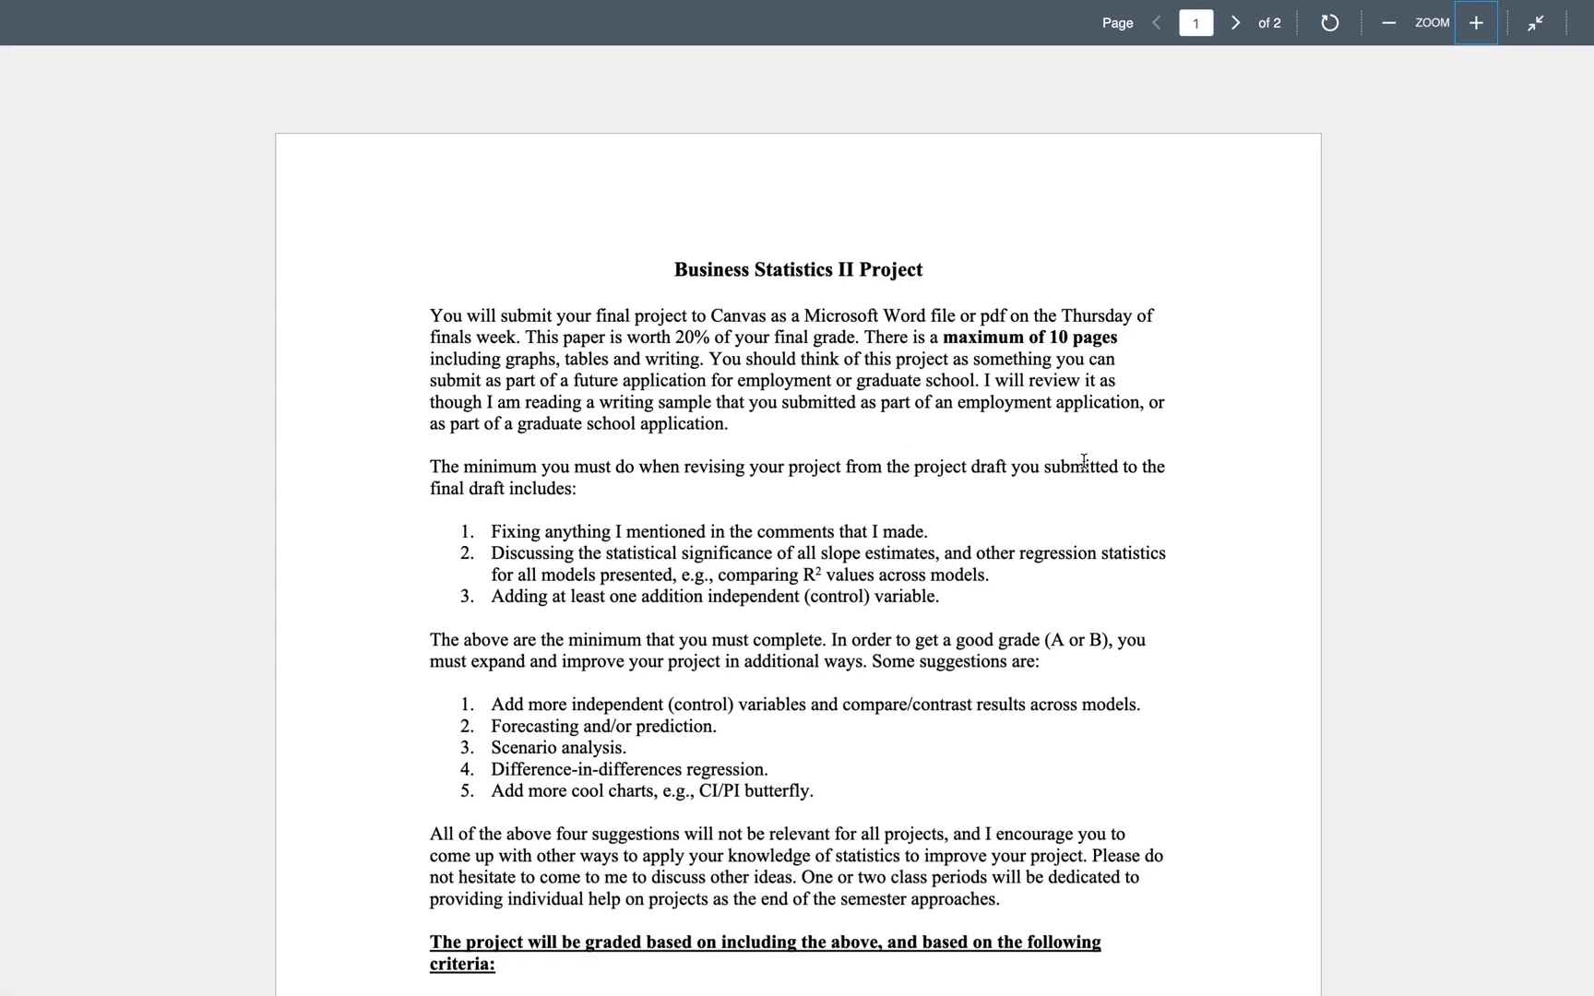
{"action": "scroll", "coordinate": [1084, 460], "scroll_direction": "down", "scroll_amount": 1}
{"action": "scroll", "coordinate": [1084, 460], "scroll_direction": "up", "scroll_amount": 1}
{"action": "scroll", "coordinate": [1164, 458], "scroll_direction": "down", "scroll_amount": 5}
{"action": "scroll", "coordinate": [1163, 459], "scroll_direction": "up", "scroll_amount": 3}
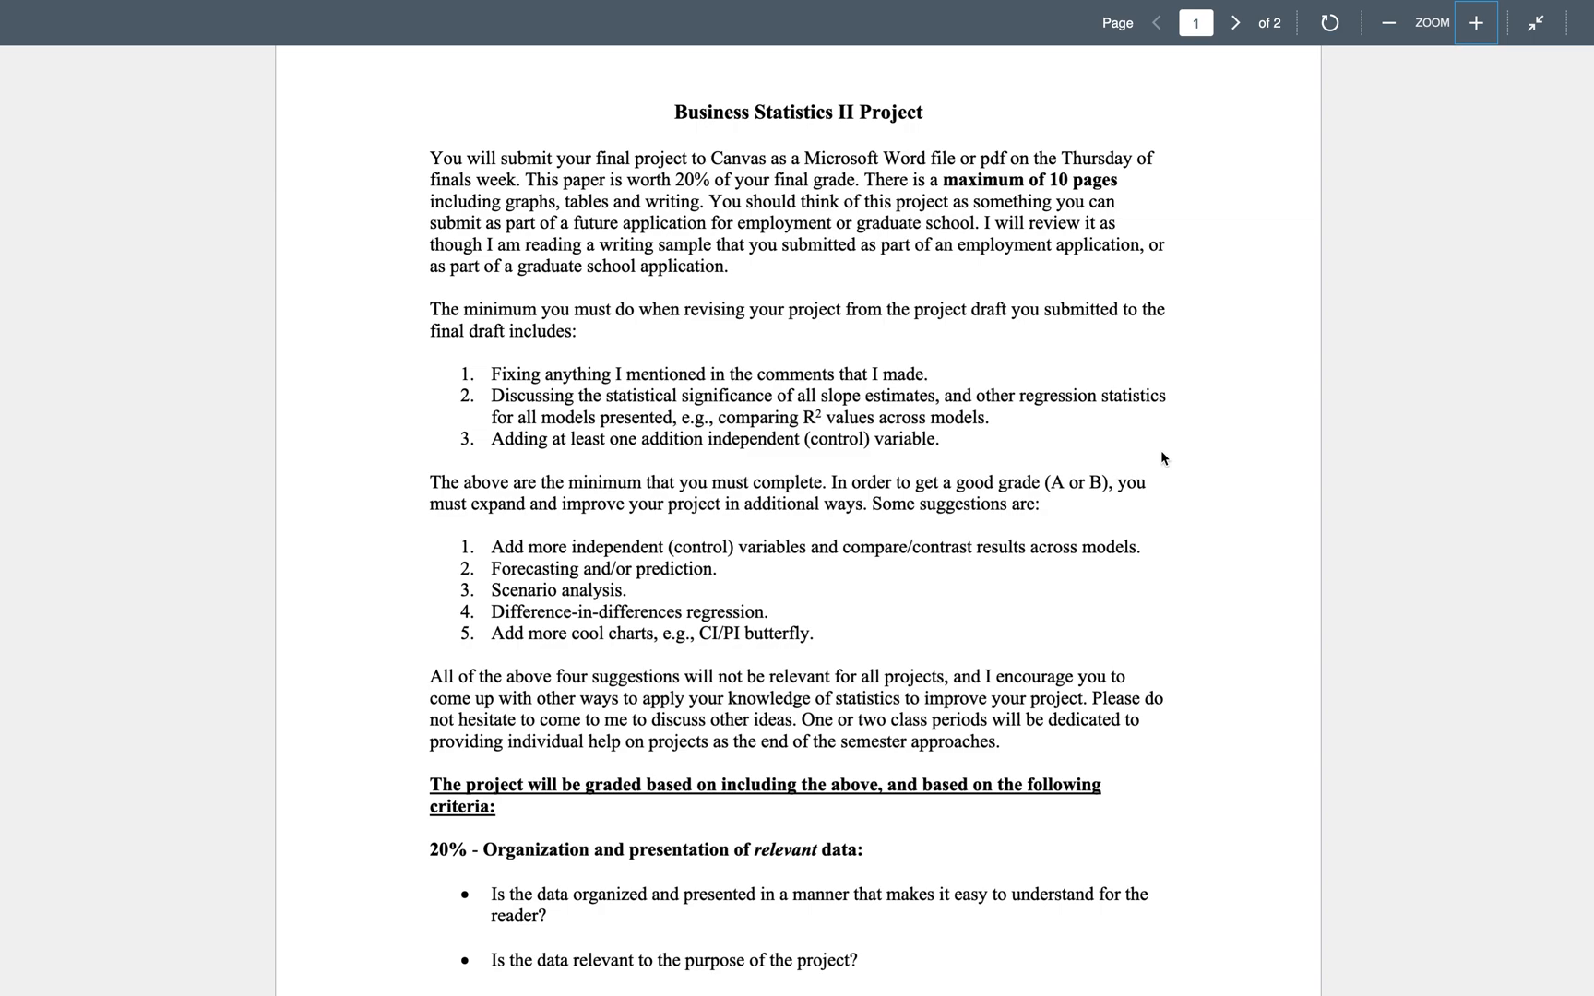
{"action": "scroll", "coordinate": [1163, 459], "scroll_direction": "up", "scroll_amount": 1}
{"action": "scroll", "coordinate": [1163, 458], "scroll_direction": "down", "scroll_amount": 1}
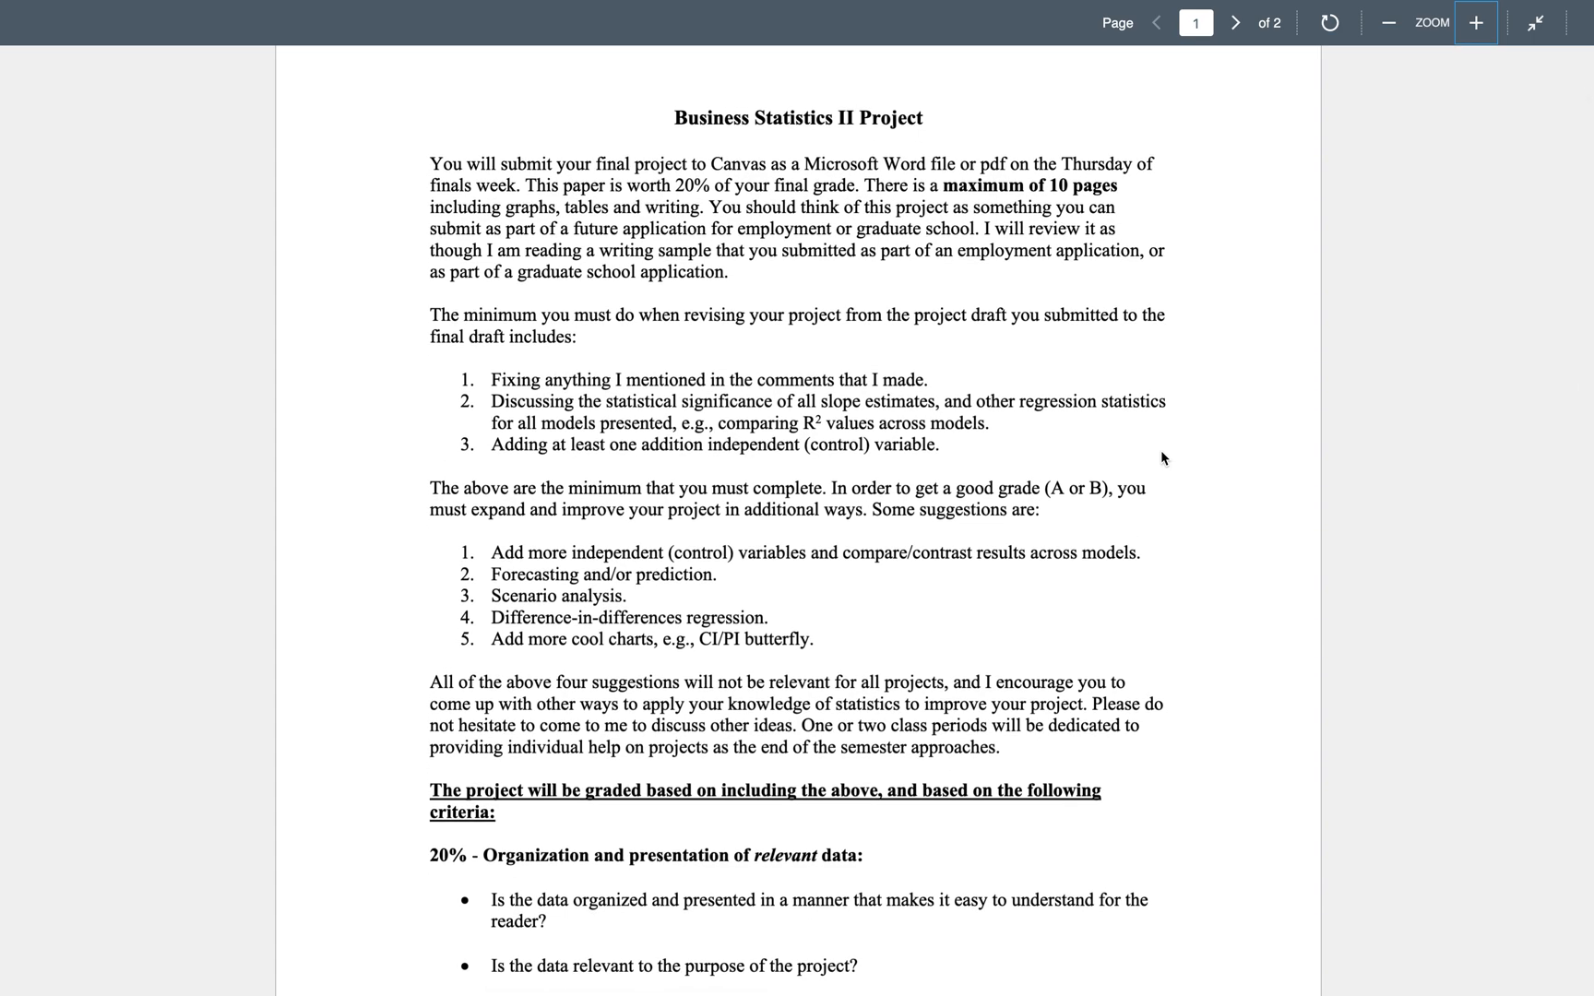
{"action": "scroll", "coordinate": [1163, 458], "scroll_direction": "down", "scroll_amount": 1}
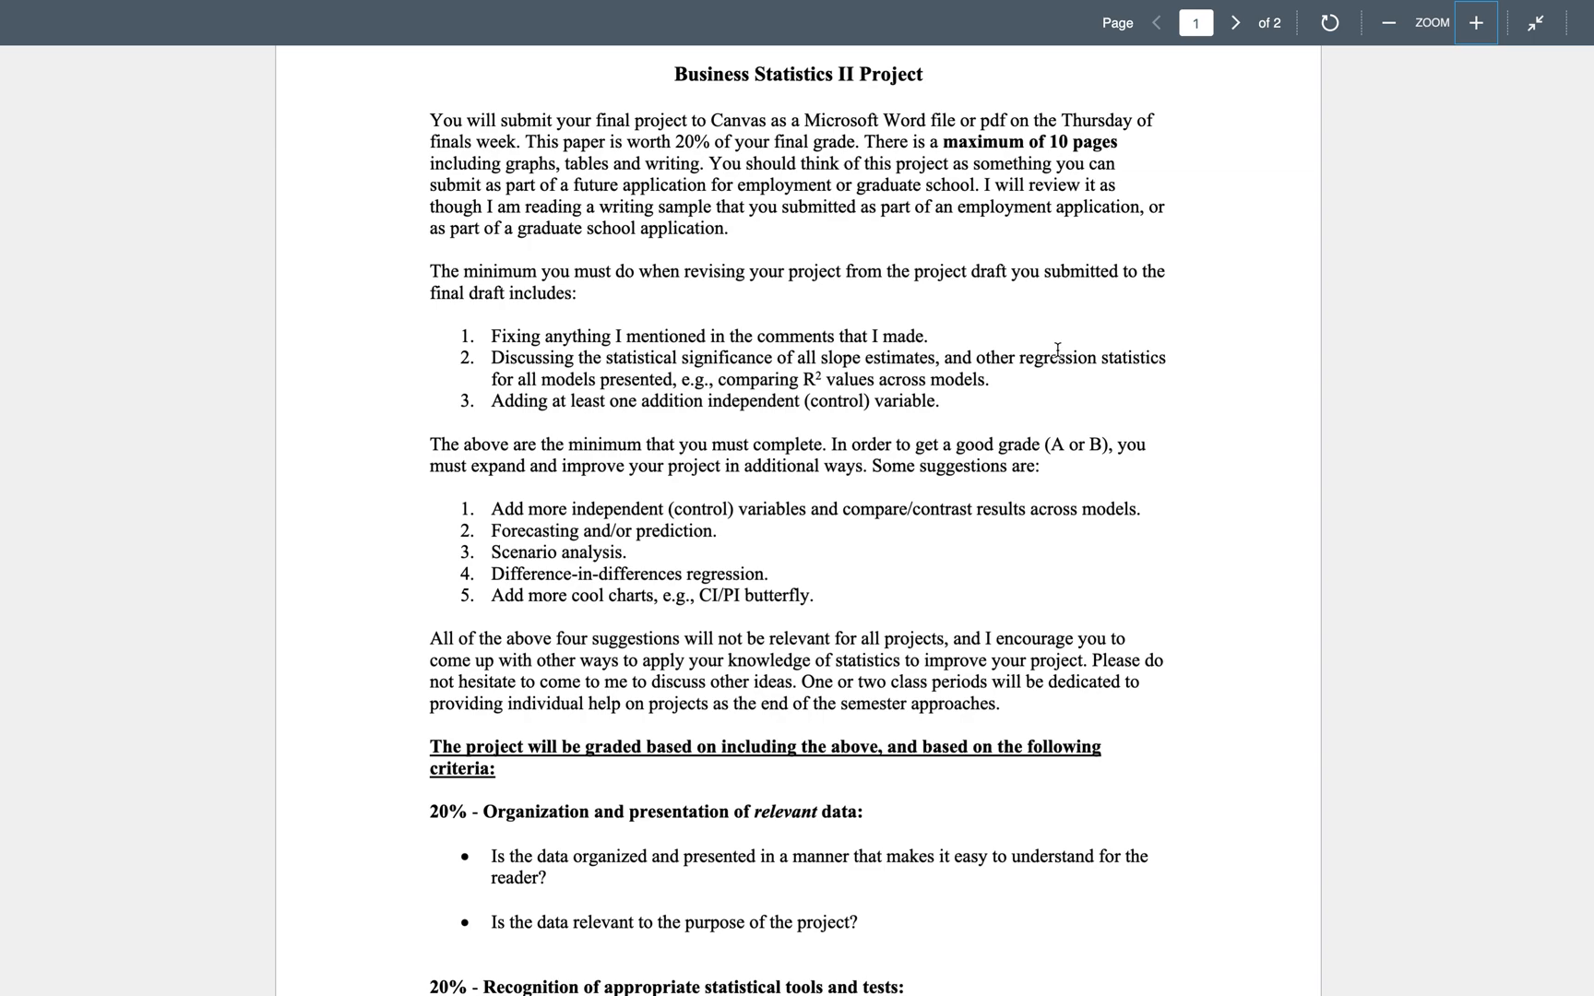
{"action": "scroll", "coordinate": [939, 351], "scroll_direction": "down", "scroll_amount": 1}
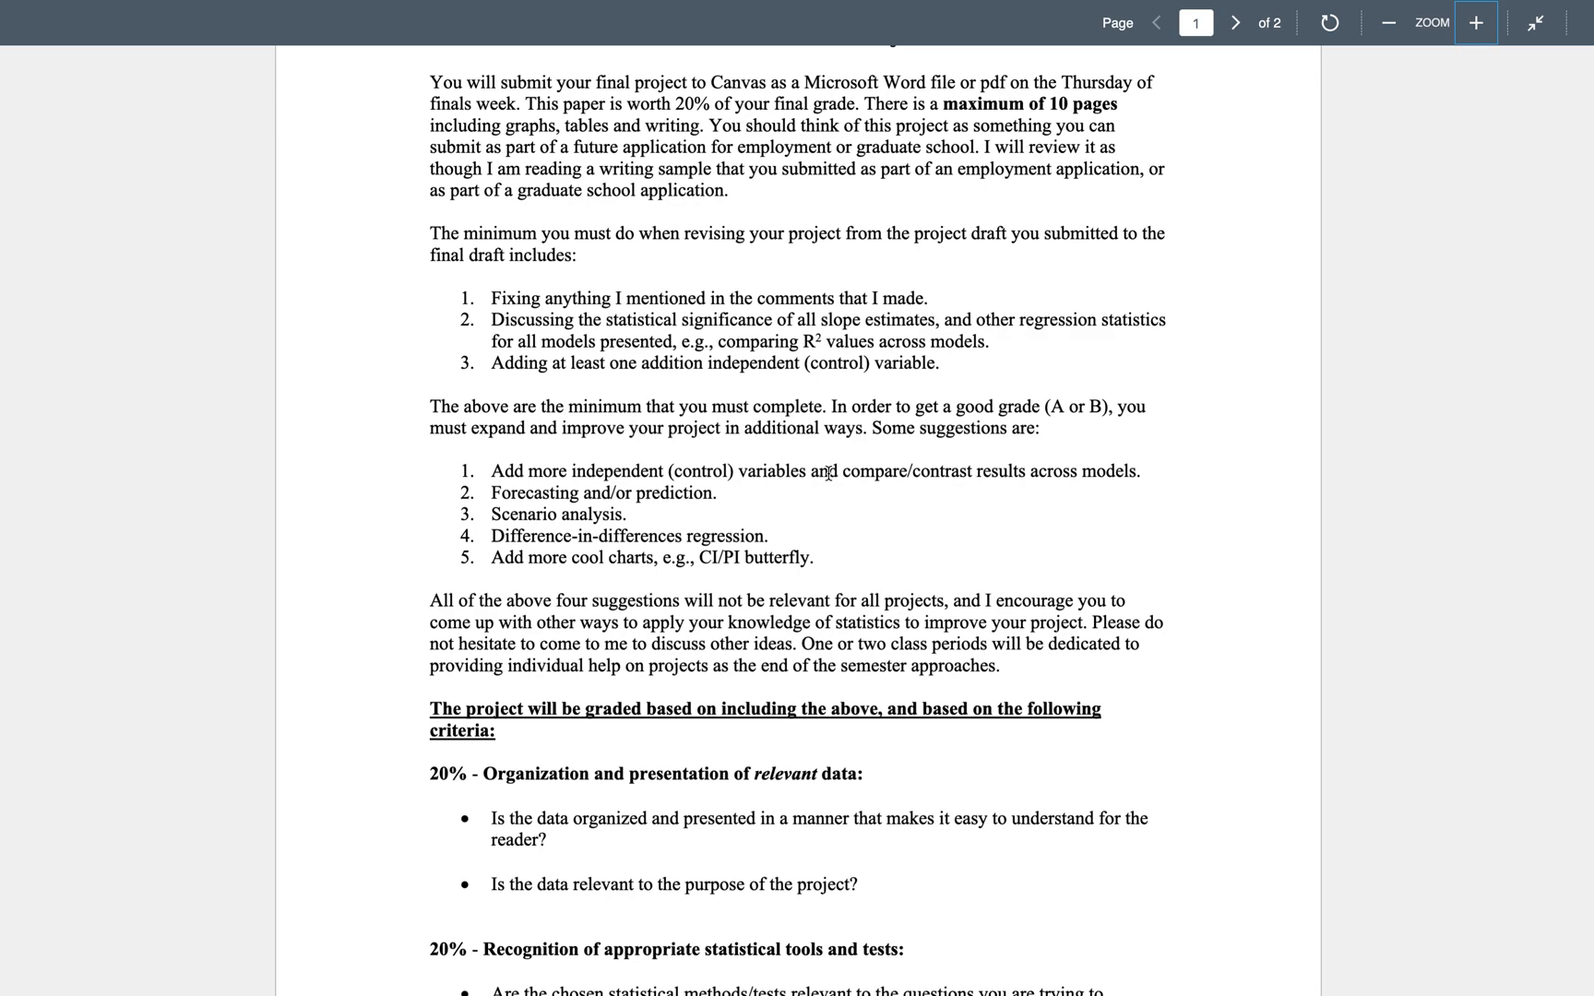
Step: Check the Corona Multiple Regression workbook briefly and return to the project document's list of suggested improvements
{"action": "key", "text": "ctrl+Up"}
{"action": "left_click", "coordinate": [886, 558]}
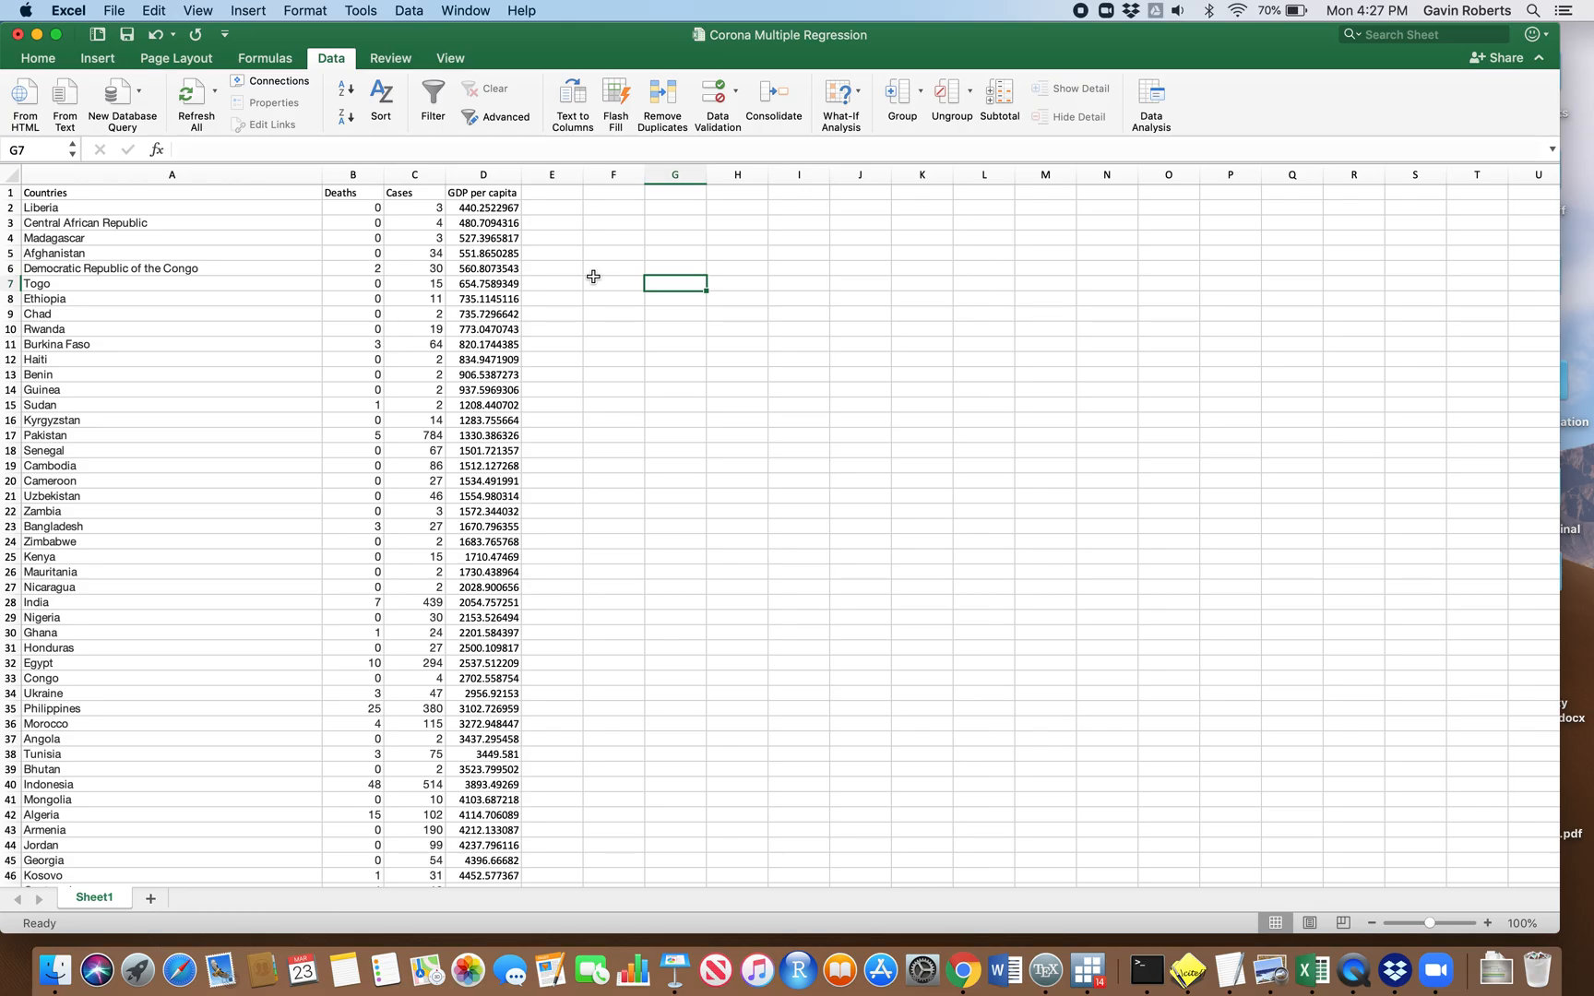
{"action": "key", "text": "ctrl+Up"}
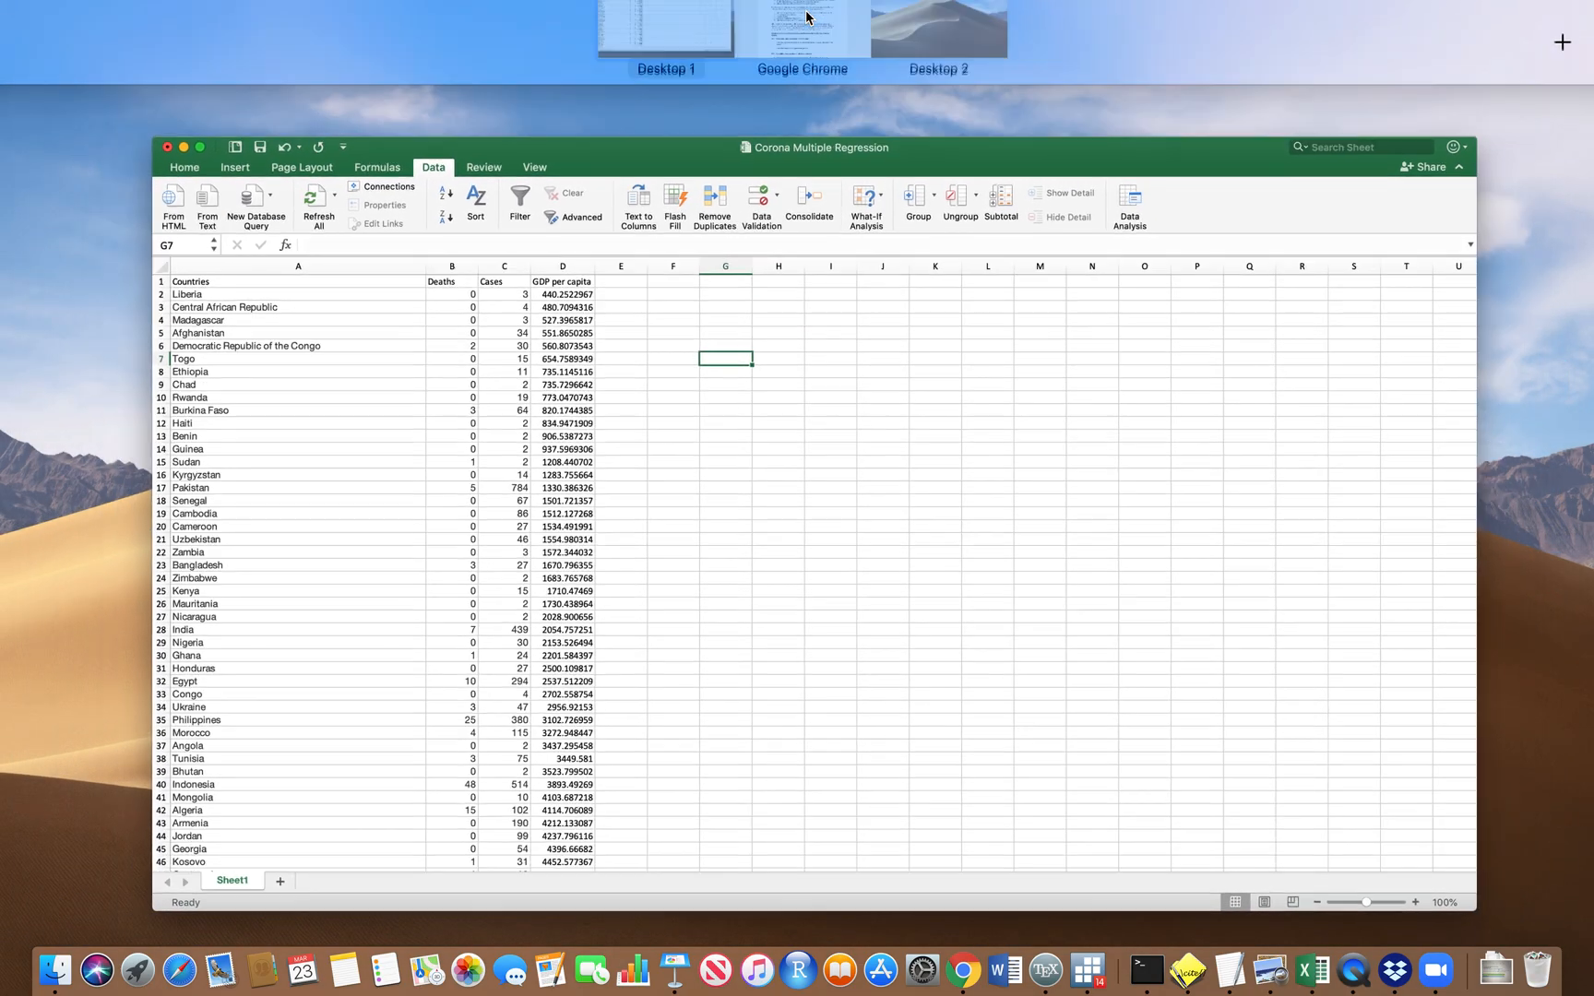
{"action": "left_click", "coordinate": [798, 28]}
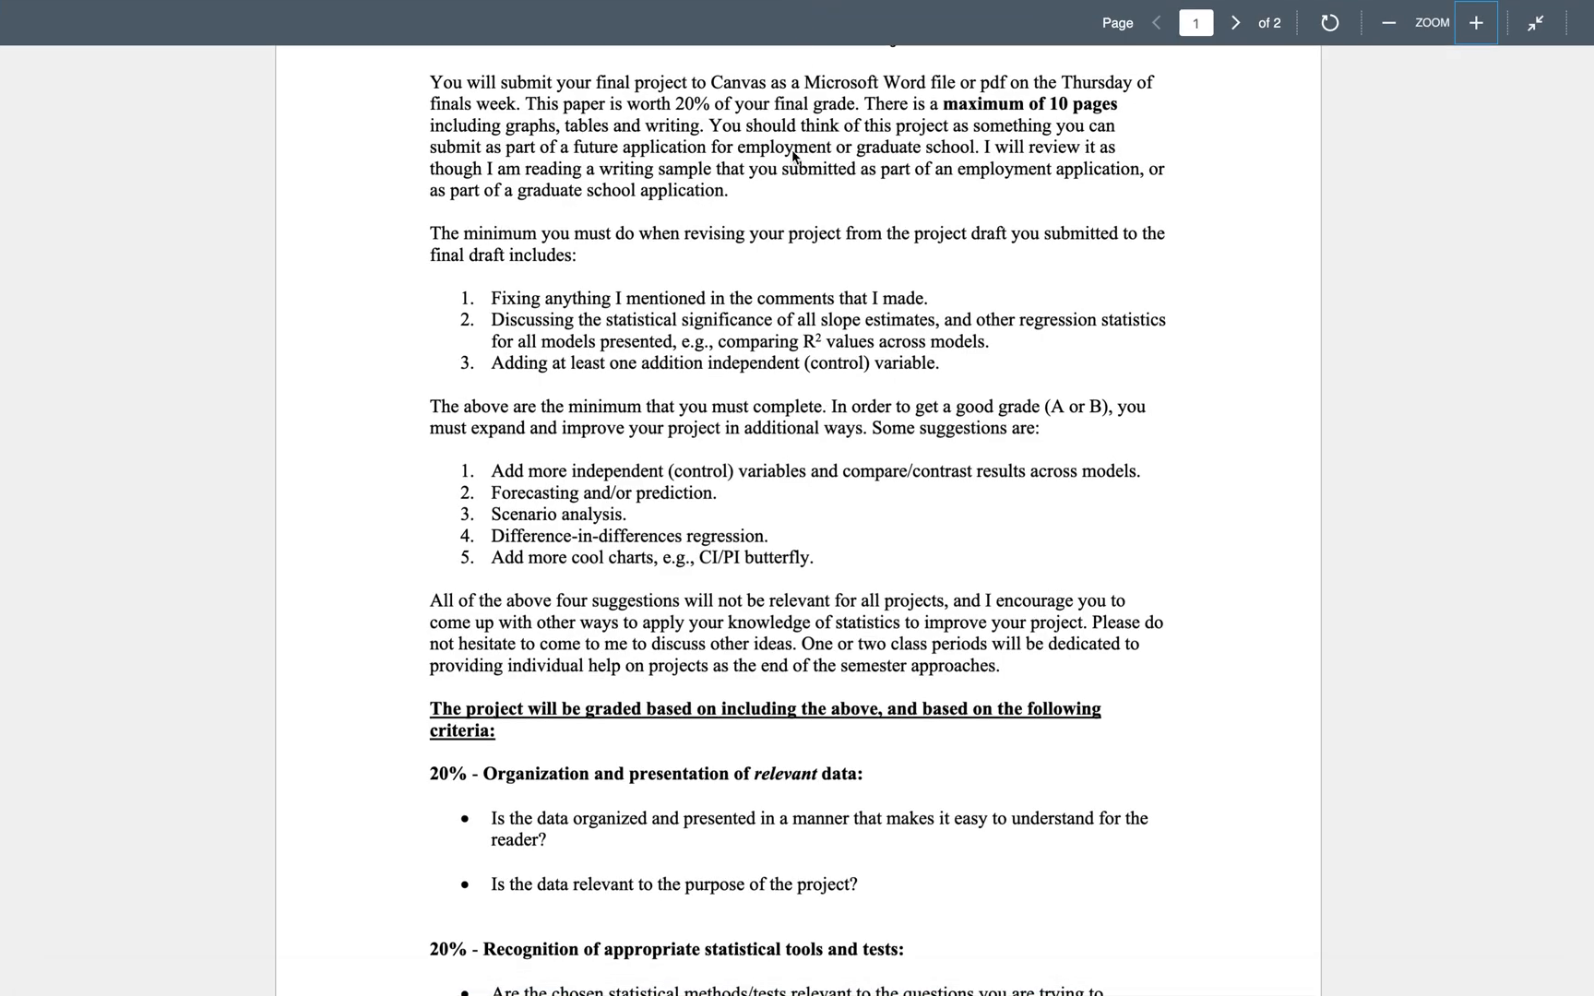
{"action": "scroll", "coordinate": [879, 551], "scroll_direction": "down", "scroll_amount": 2}
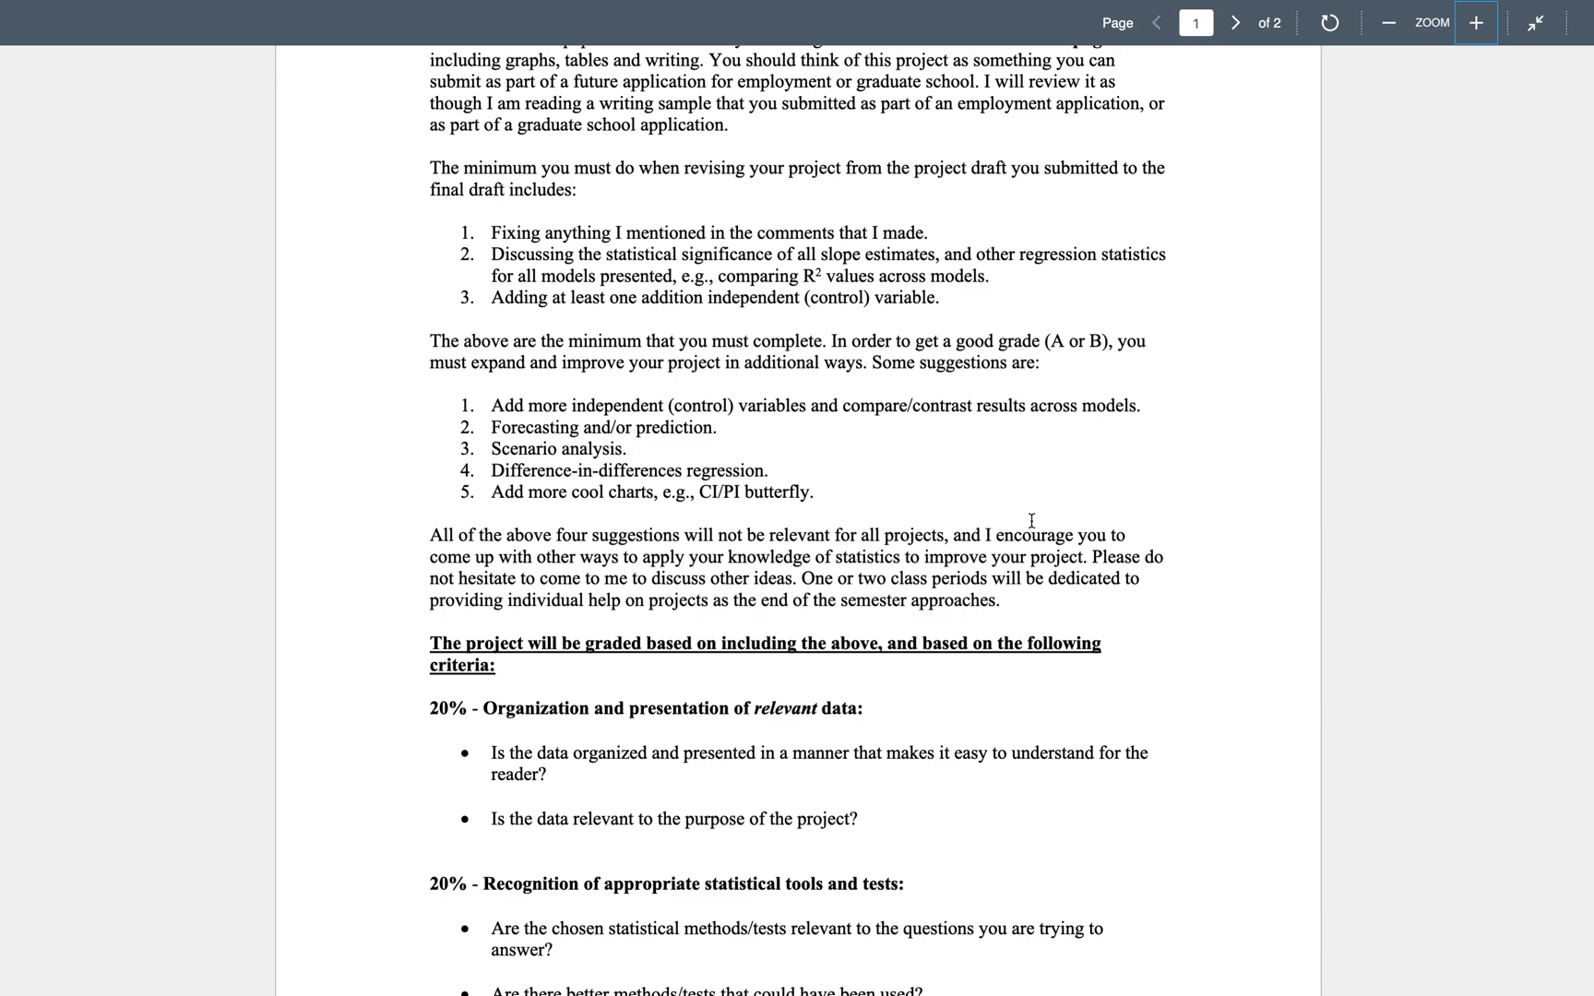
Step: Switch to the Corona Multiple Regression workbook in Excel
{"action": "mouse_move", "coordinate": [881, 4]}
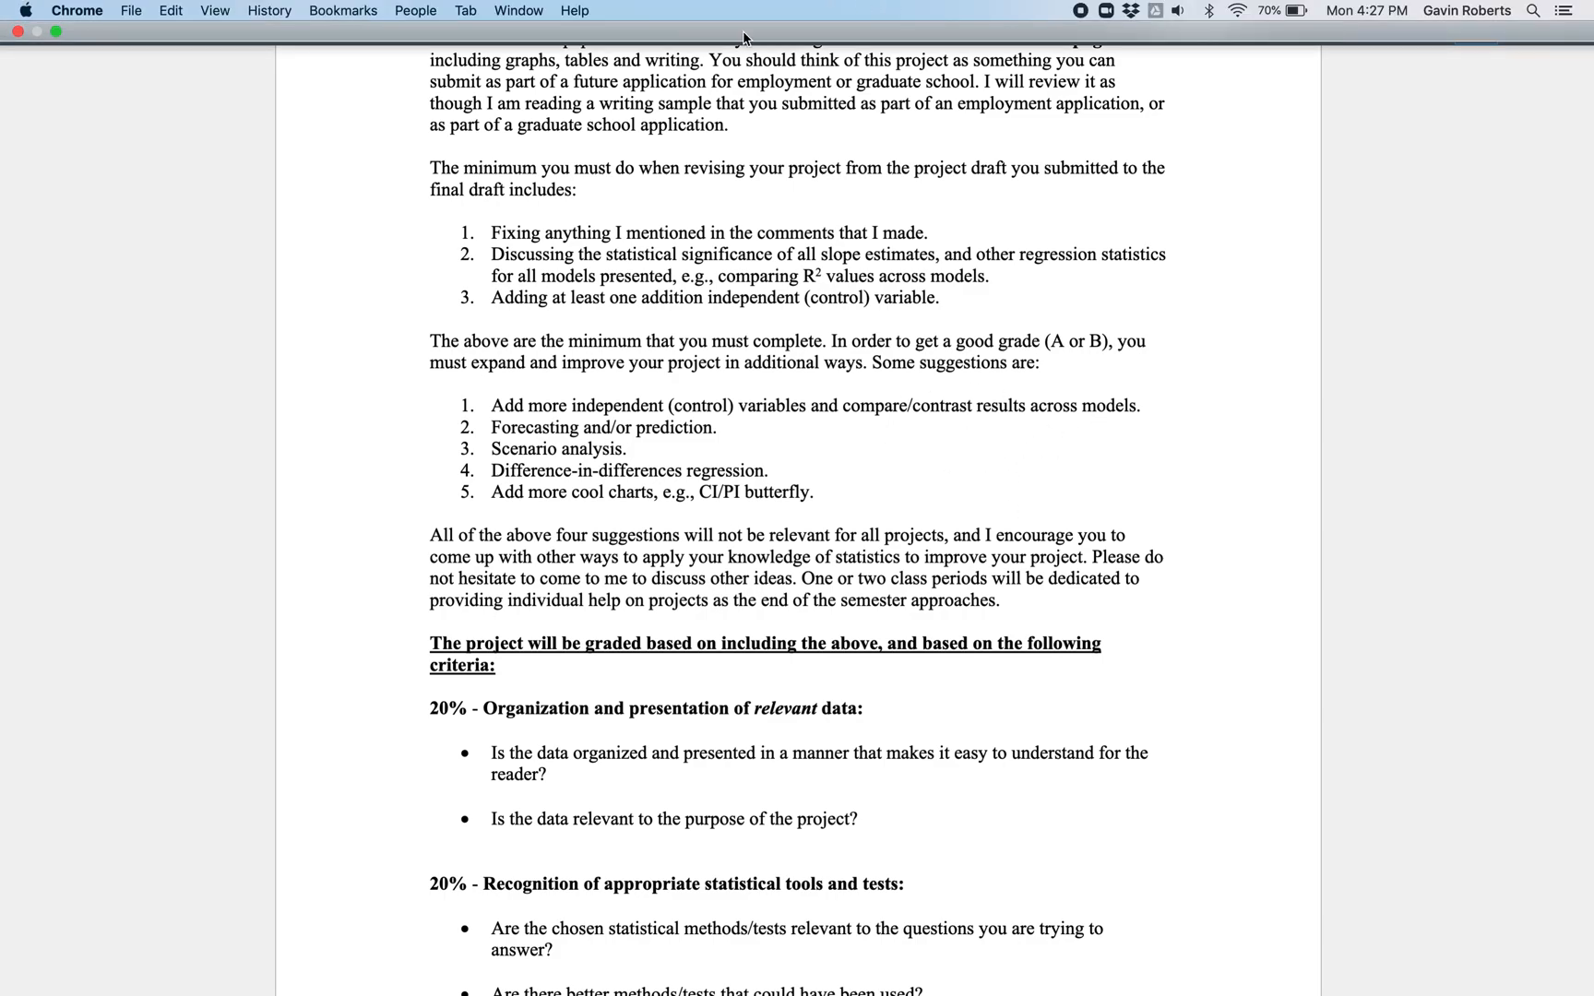
{"action": "key", "text": "ctrl+Up"}
{"action": "left_click", "coordinate": [790, 554]}
{"action": "left_click", "coordinate": [669, 313]}
{"action": "left_click", "coordinate": [548, 235]}
{"action": "left_click", "coordinate": [544, 192]}
{"action": "left_click", "coordinate": [599, 283]}
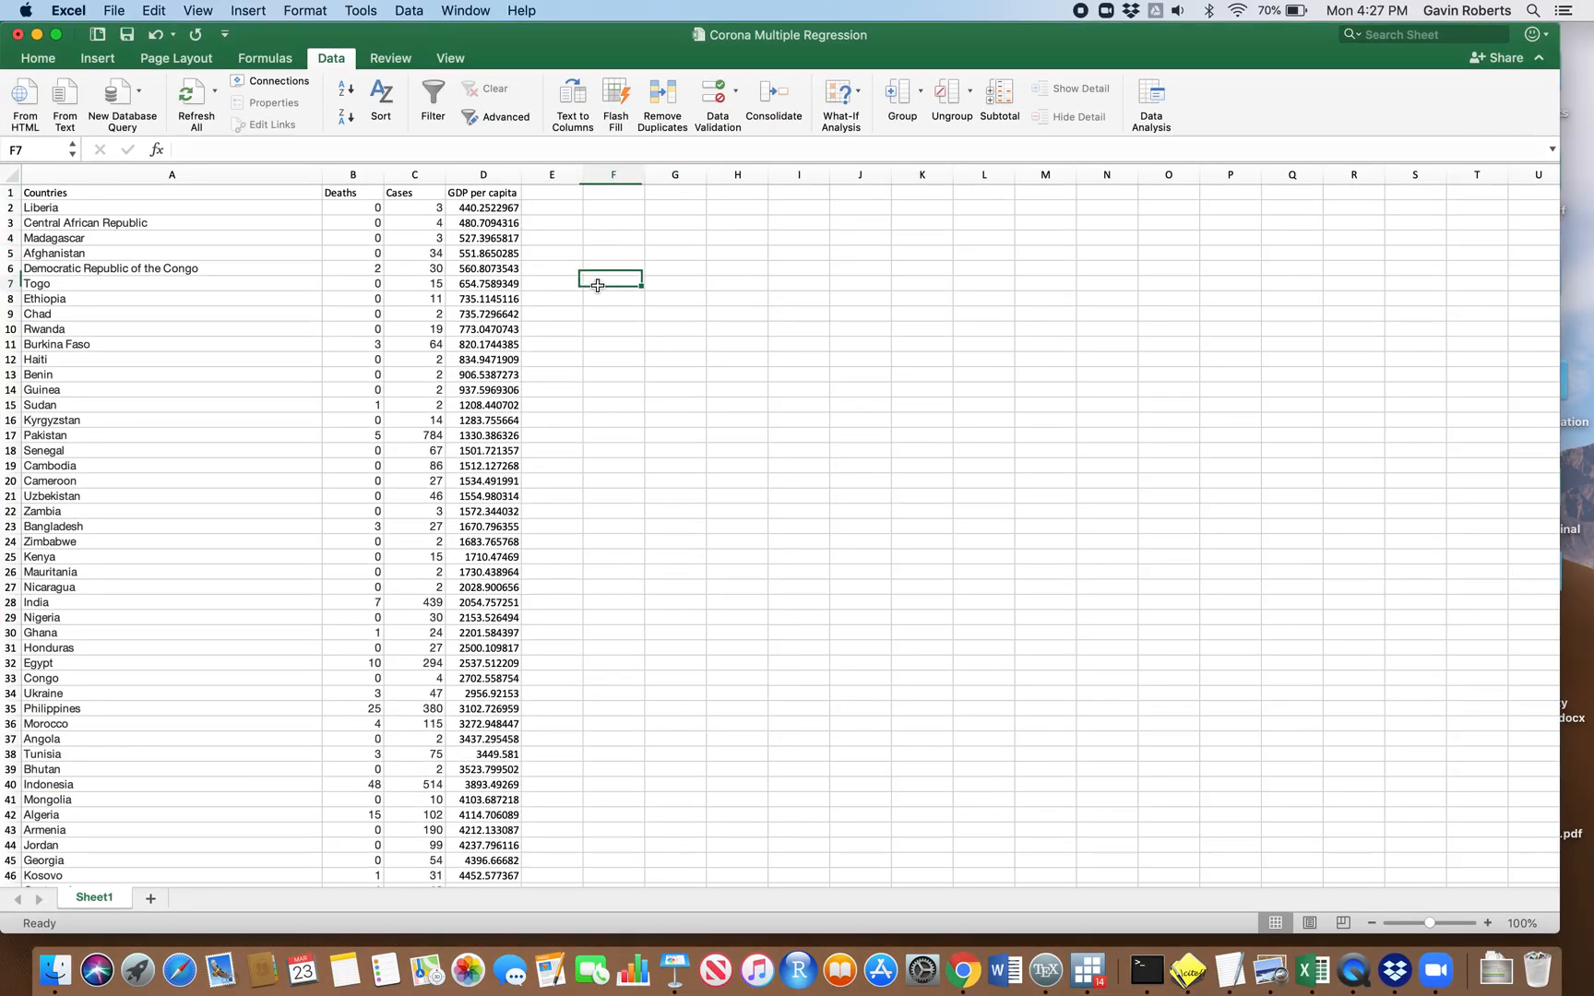
Step: Look over the dataset's header cells in row 1 and its Countries column
{"action": "left_click", "coordinate": [566, 199]}
{"action": "left_click", "coordinate": [494, 198]}
{"action": "left_click", "coordinate": [402, 197]}
{"action": "left_click", "coordinate": [357, 193]}
{"action": "left_click", "coordinate": [489, 196]}
{"action": "left_click", "coordinate": [558, 195]}
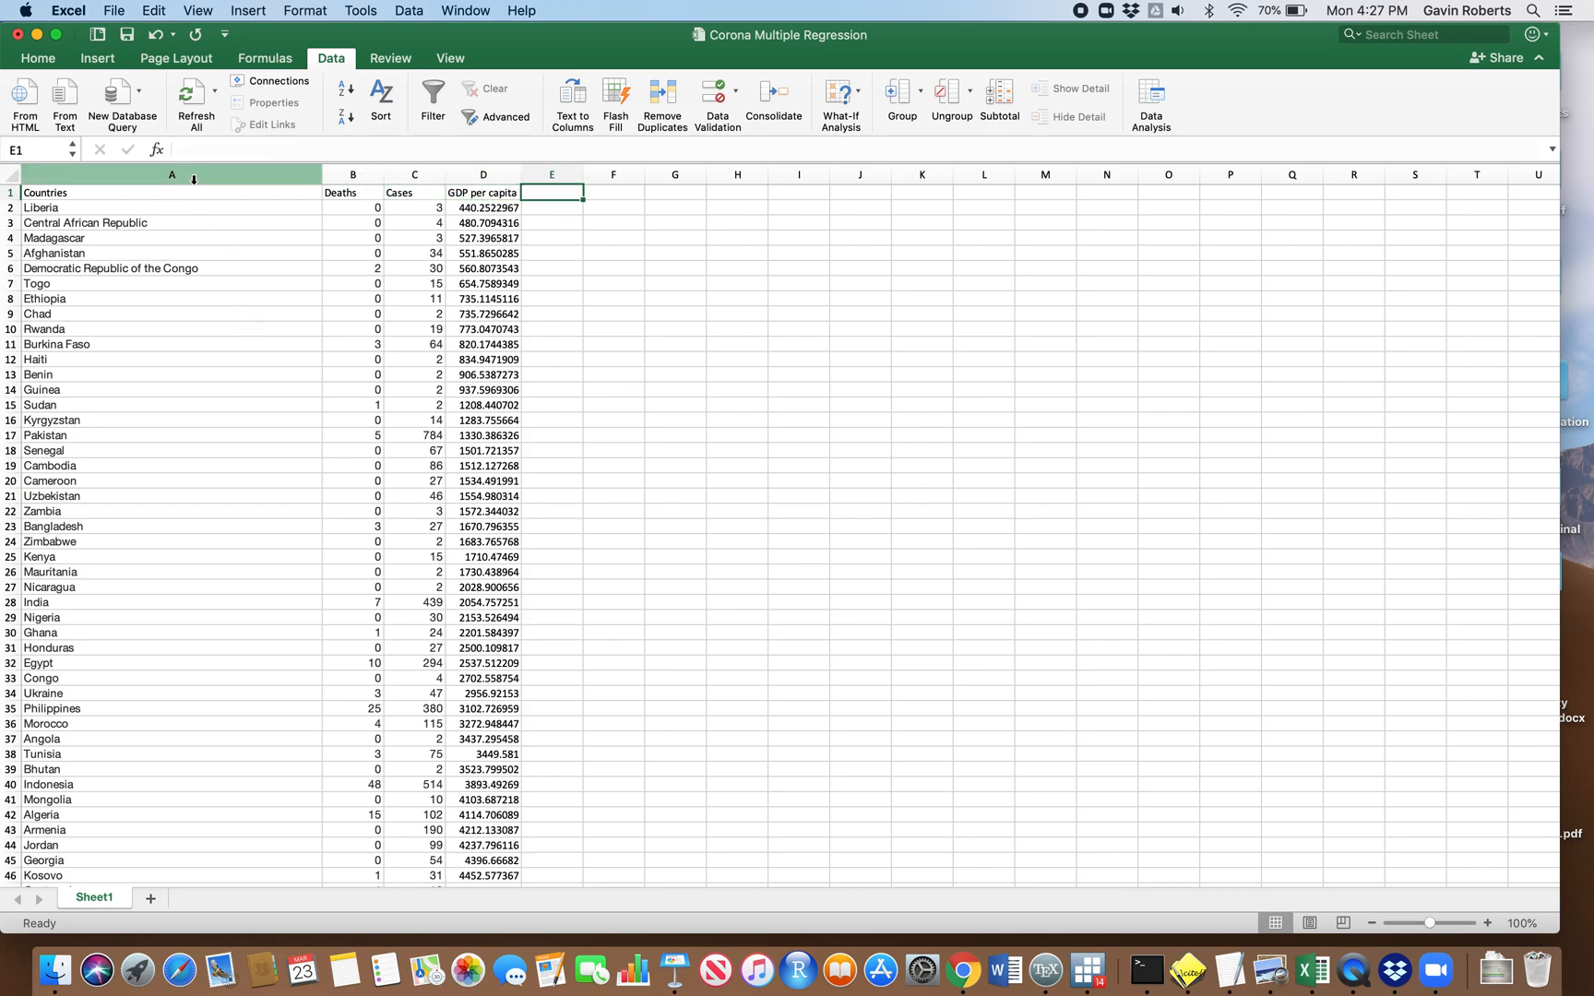
{"action": "left_click", "coordinate": [194, 180]}
{"action": "left_click", "coordinate": [592, 328]}
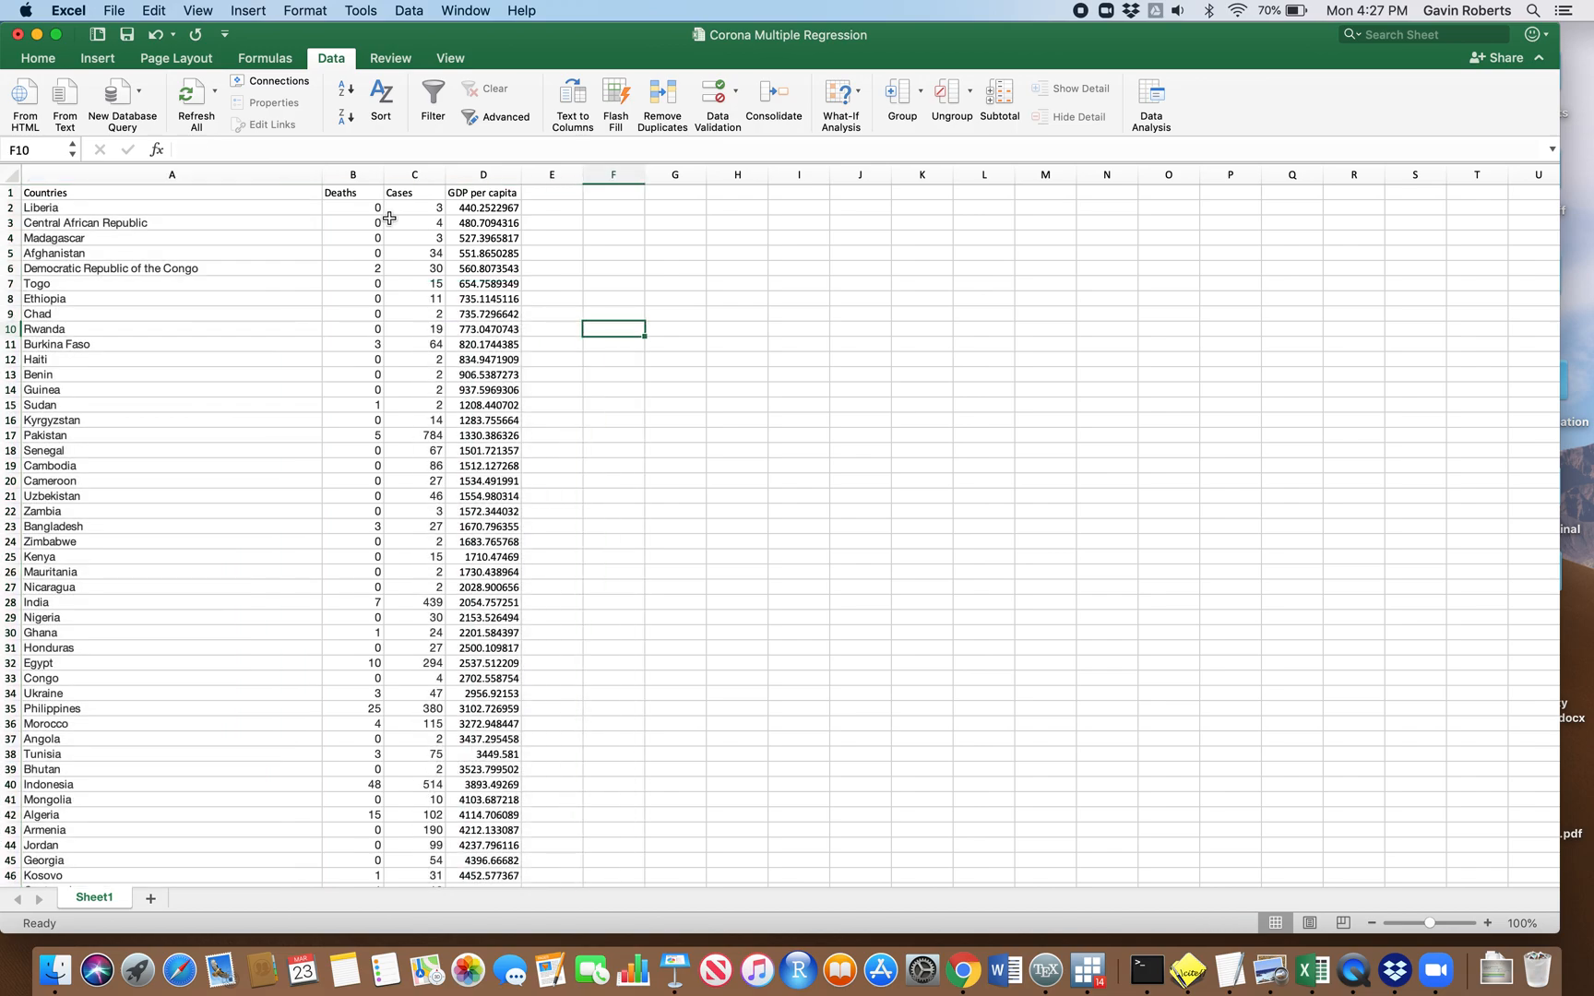
Step: Examine the Deaths, Cases and GDP per capita columns one by one as the regression variables
{"action": "left_click", "coordinate": [367, 172]}
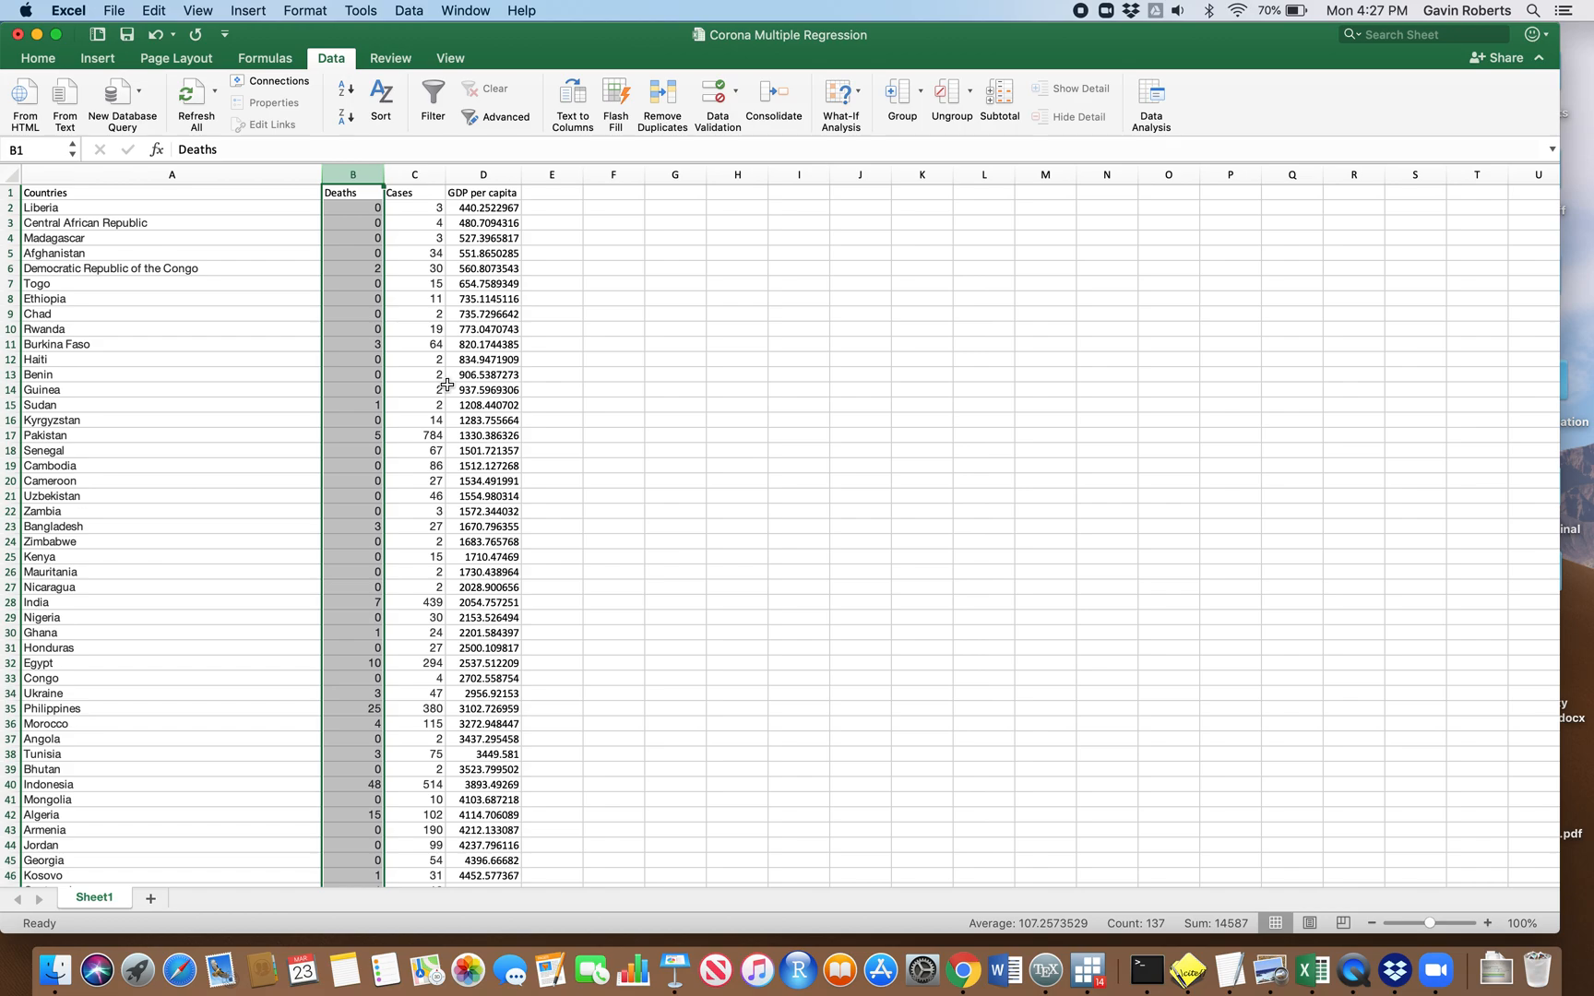
{"action": "left_click", "coordinate": [414, 175]}
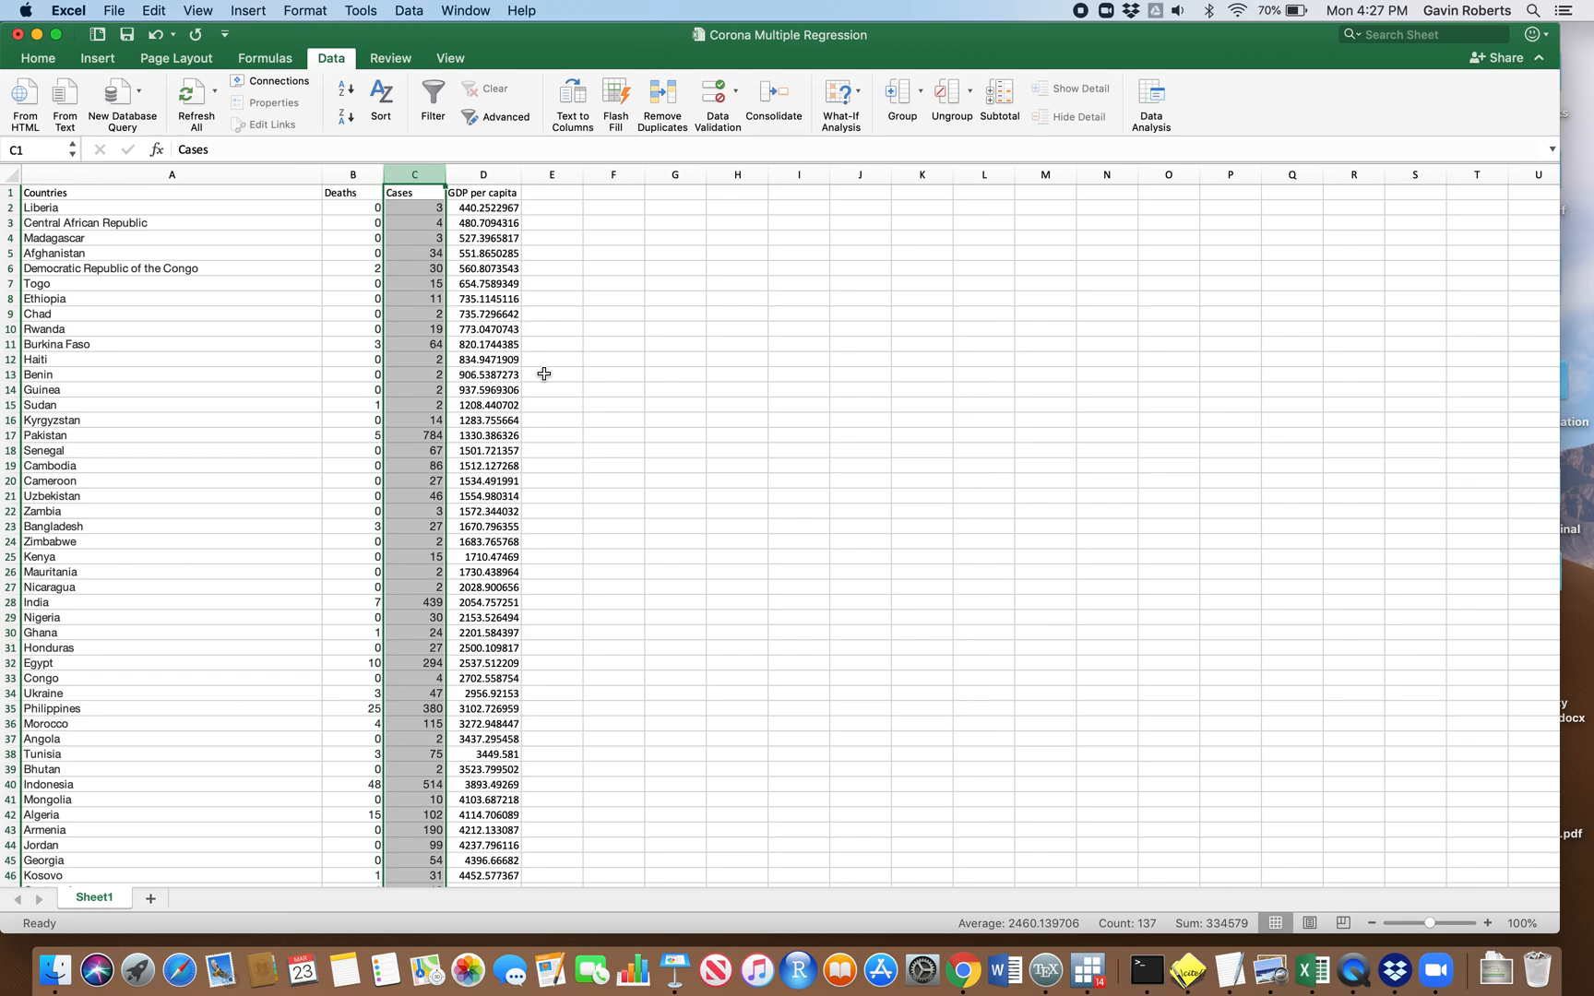
{"action": "left_click", "coordinate": [324, 175]}
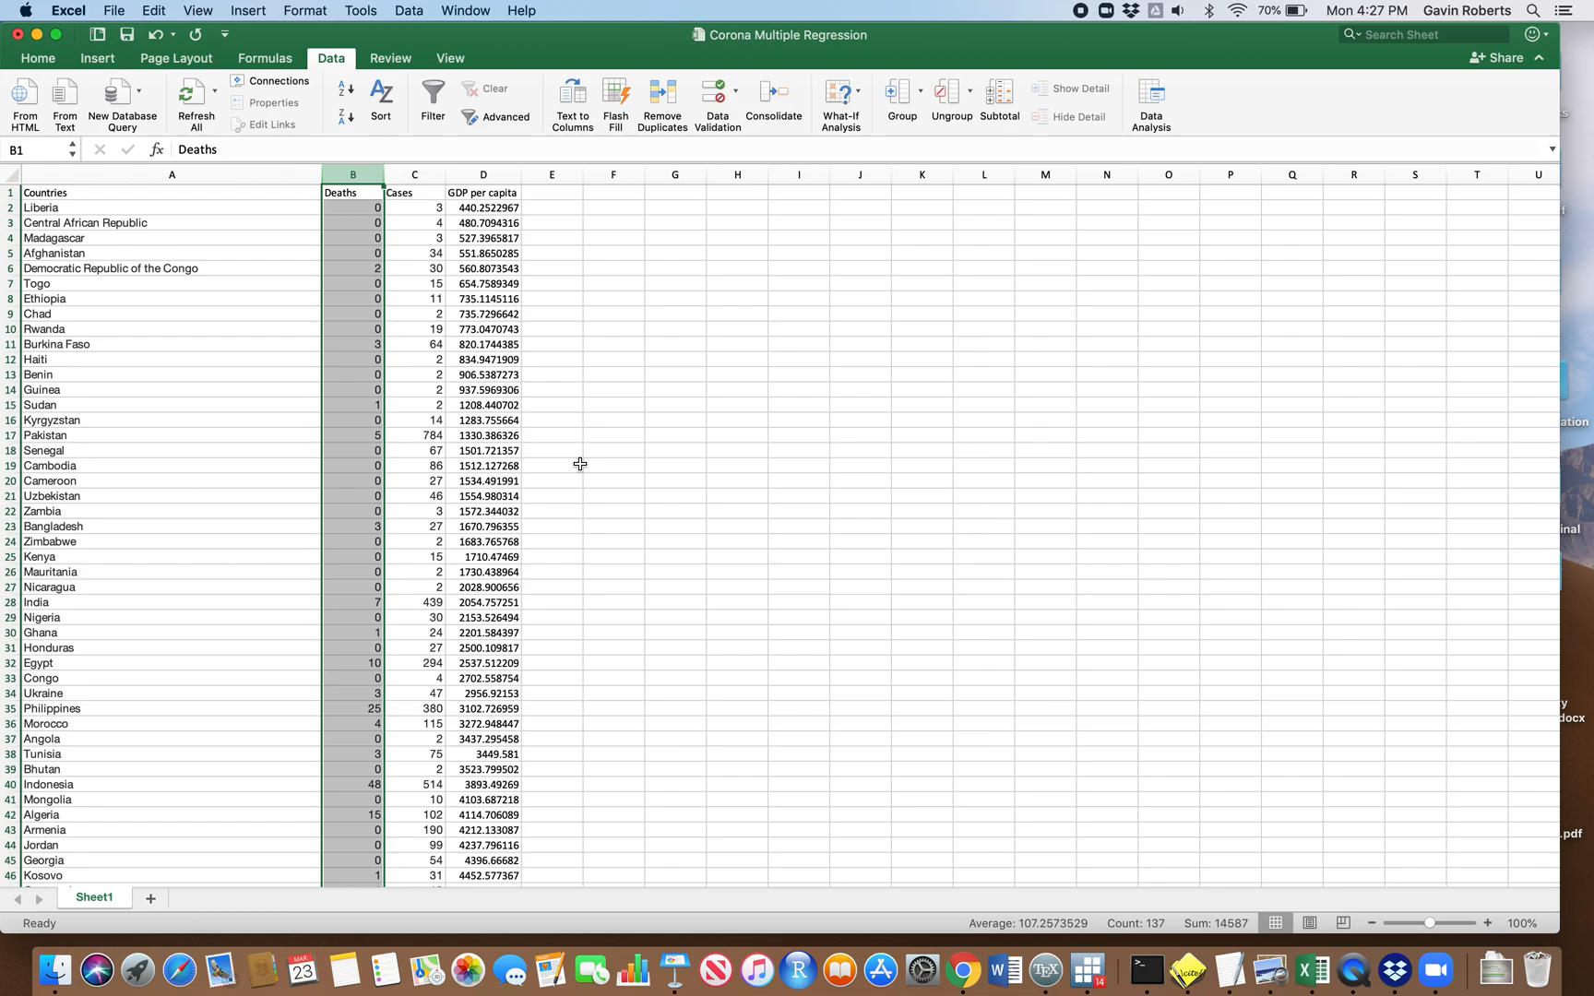
{"action": "left_click", "coordinate": [415, 175]}
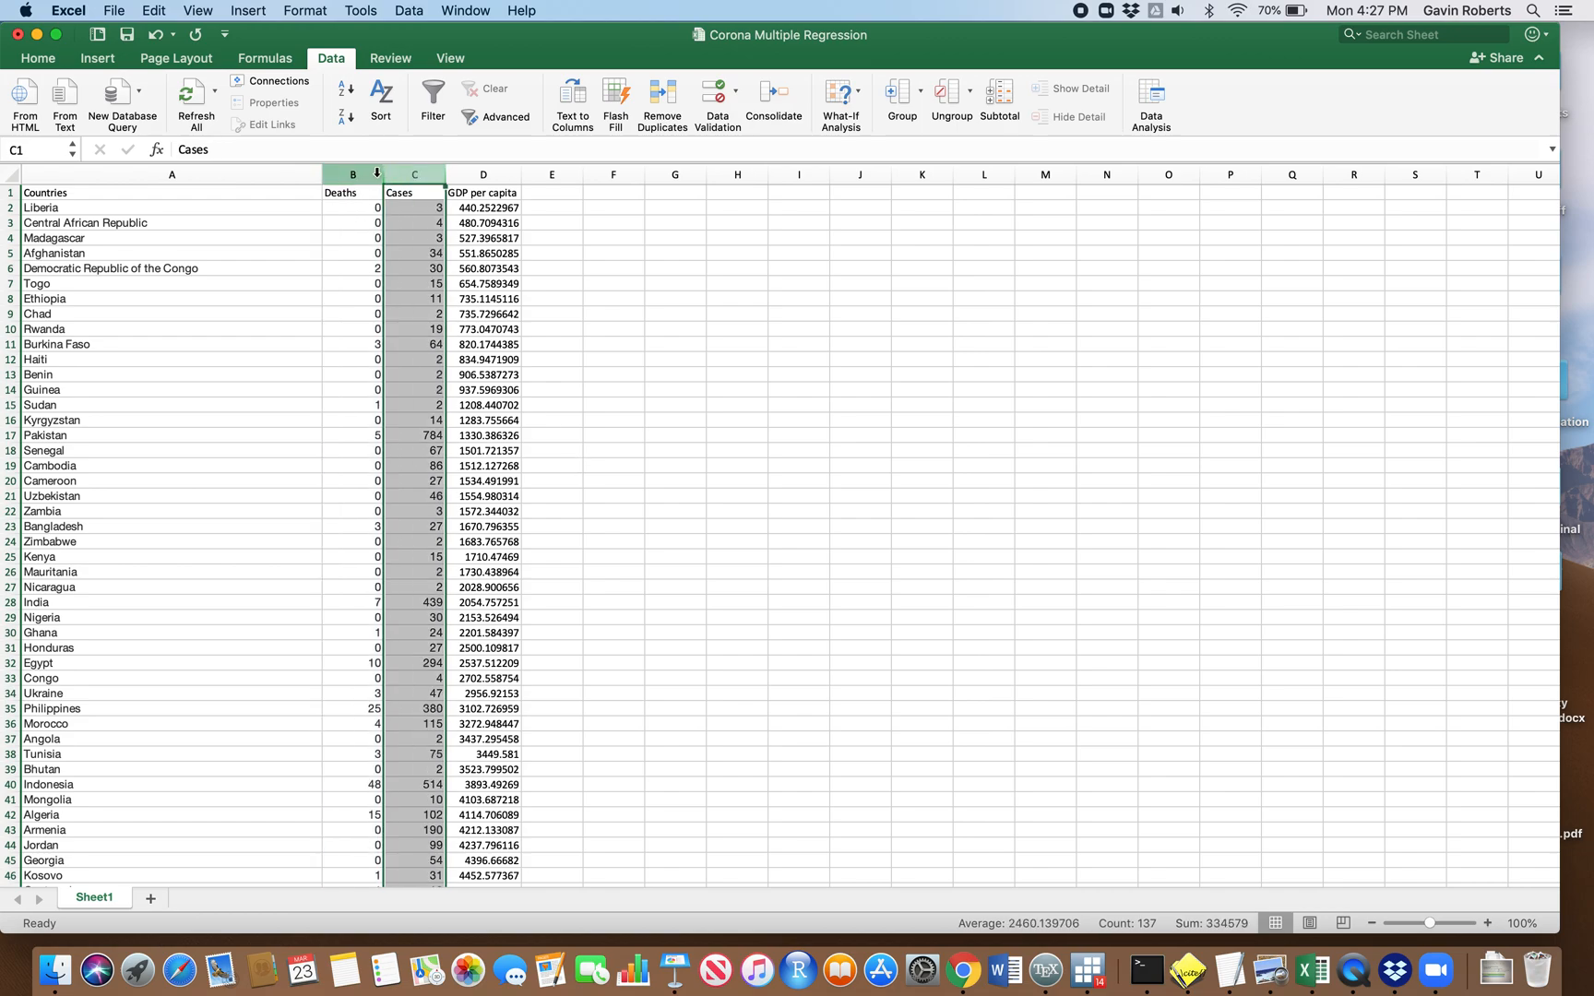
{"action": "left_click", "coordinate": [377, 174]}
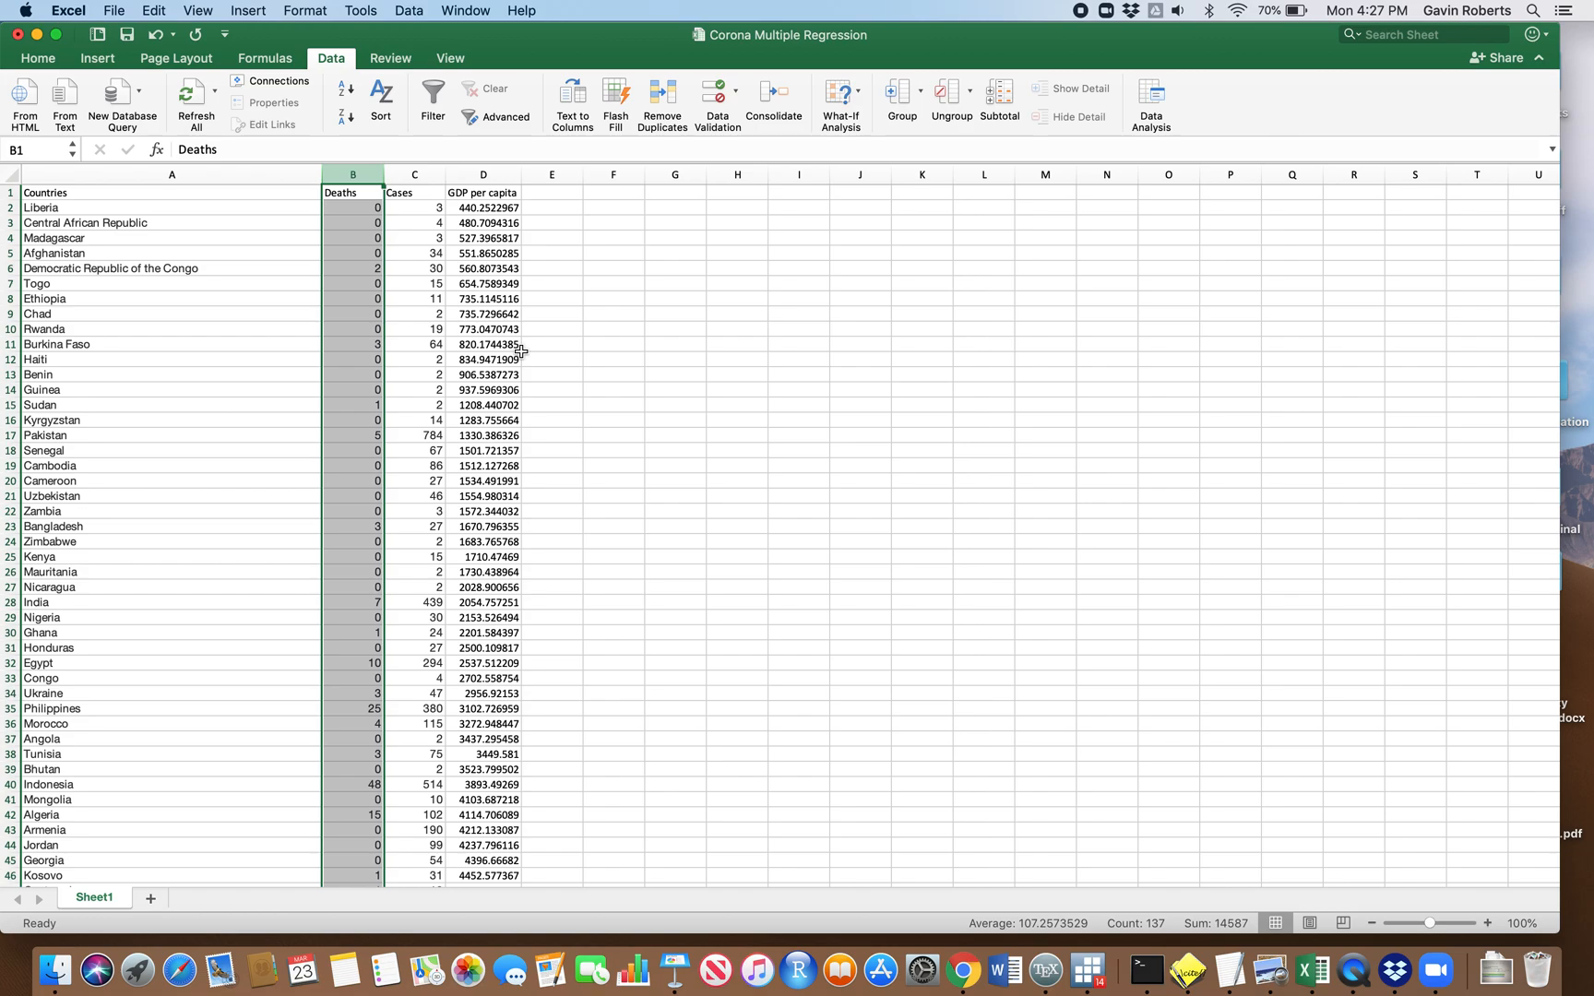
{"action": "left_click", "coordinate": [483, 175]}
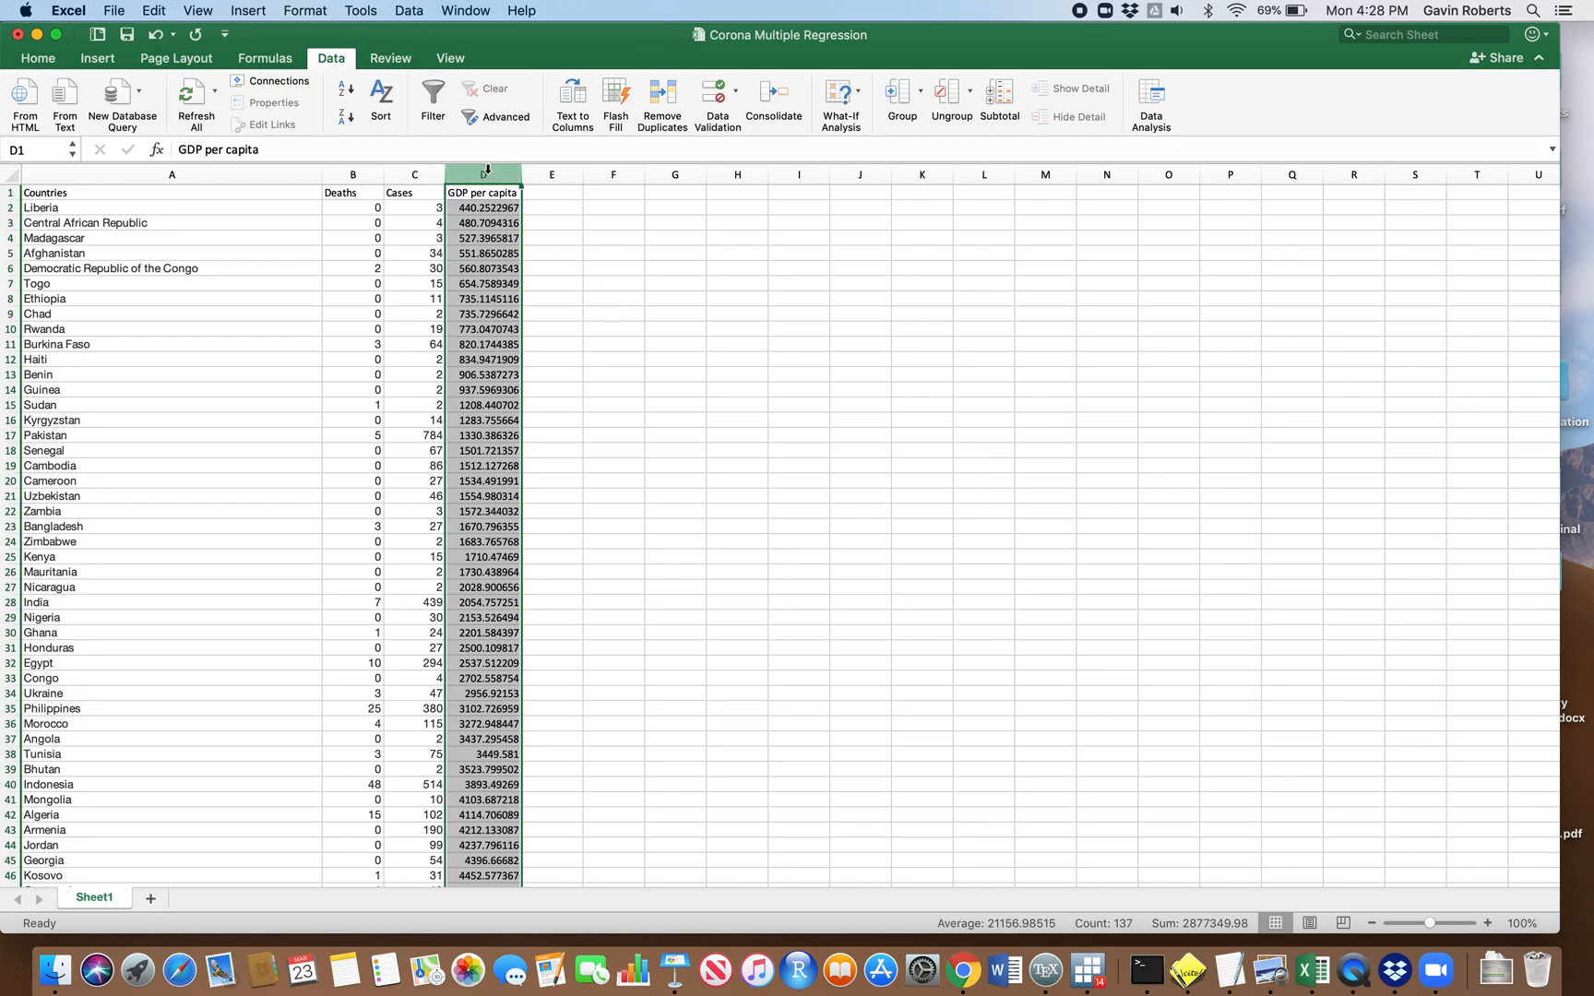
{"action": "left_click", "coordinate": [754, 282]}
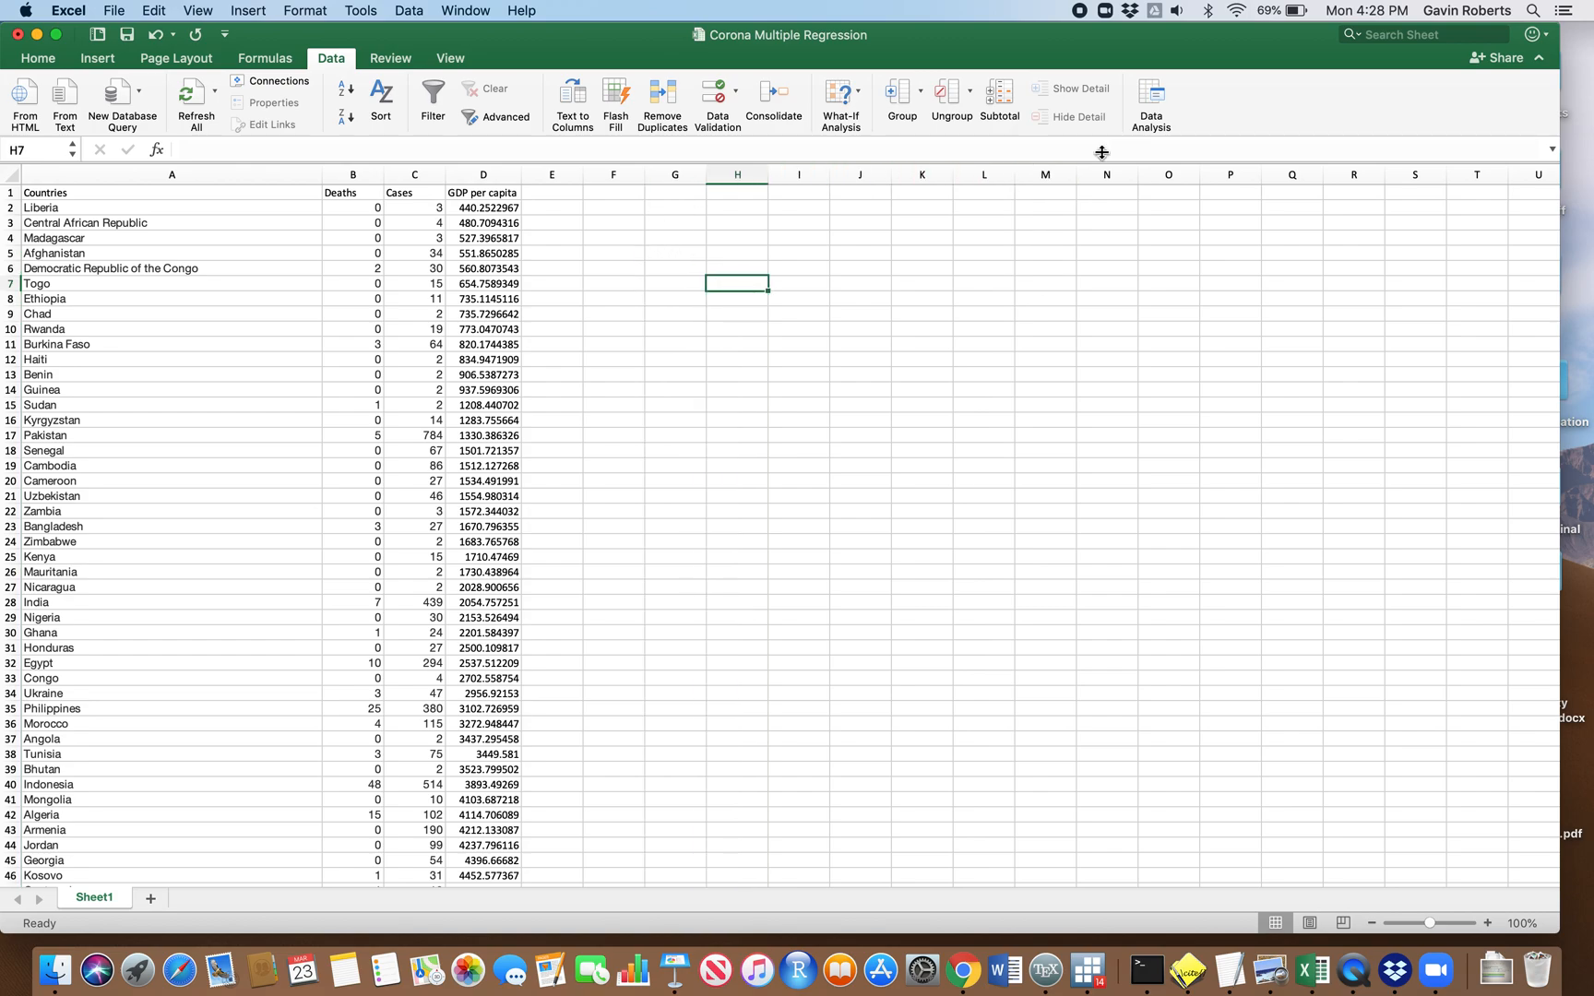
Step: Open the Regression tool from the Data Analysis tools
{"action": "left_click", "coordinate": [1151, 96]}
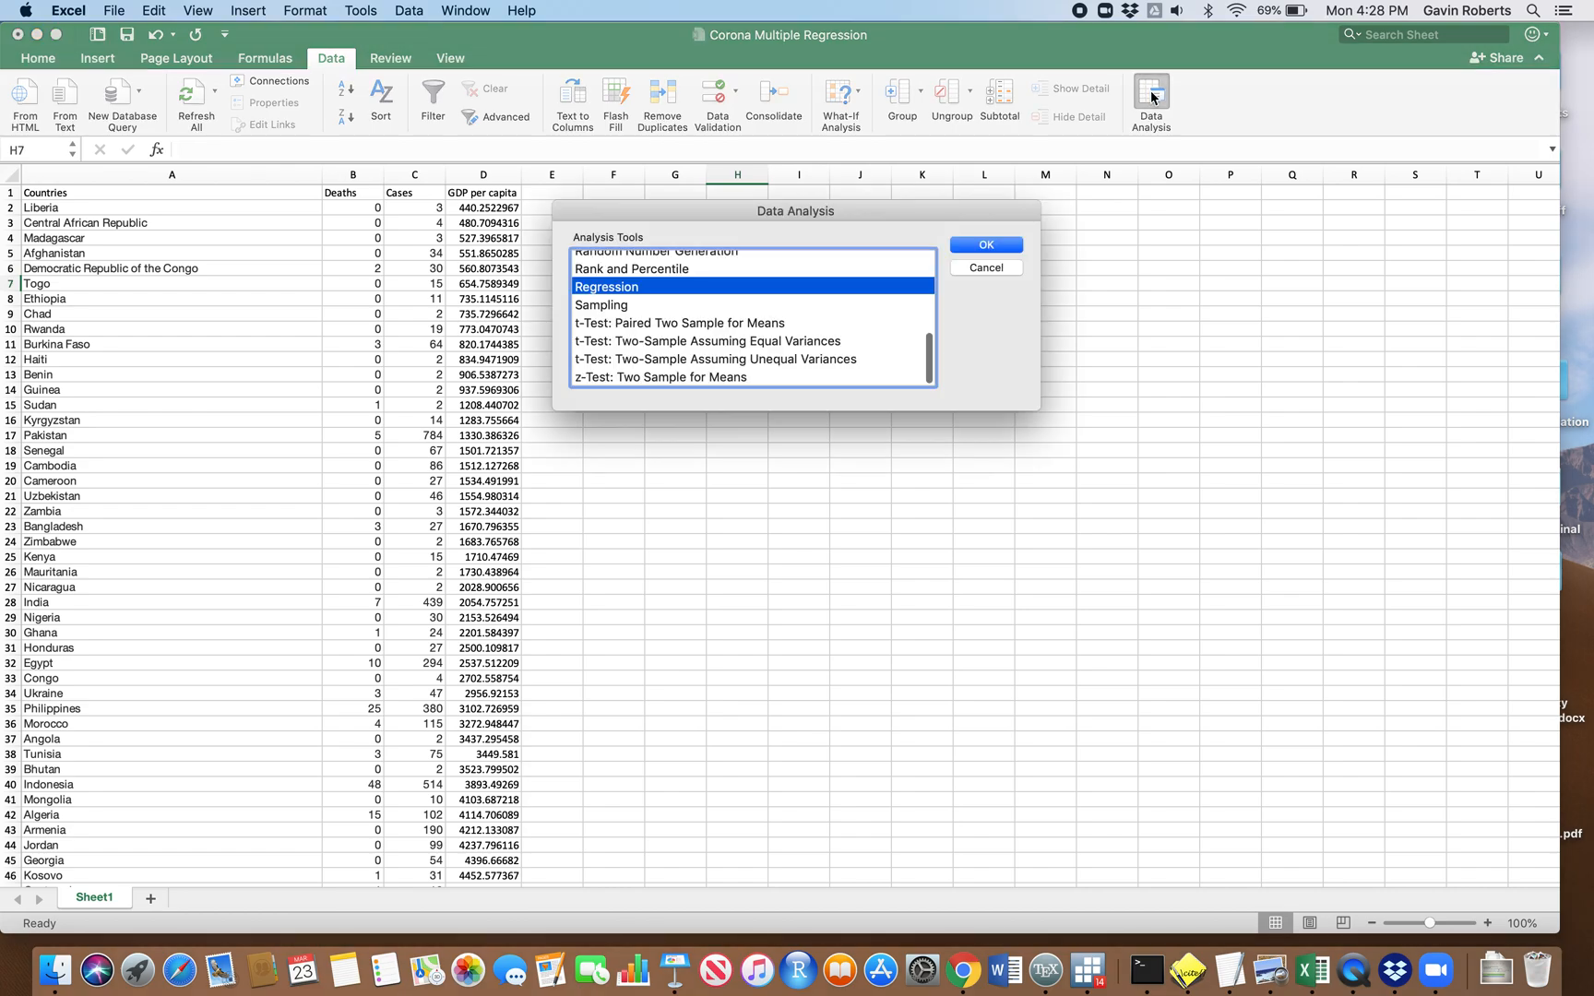
{"action": "left_click_drag", "start_coordinate": [856, 221], "coordinate": [1102, 170]}
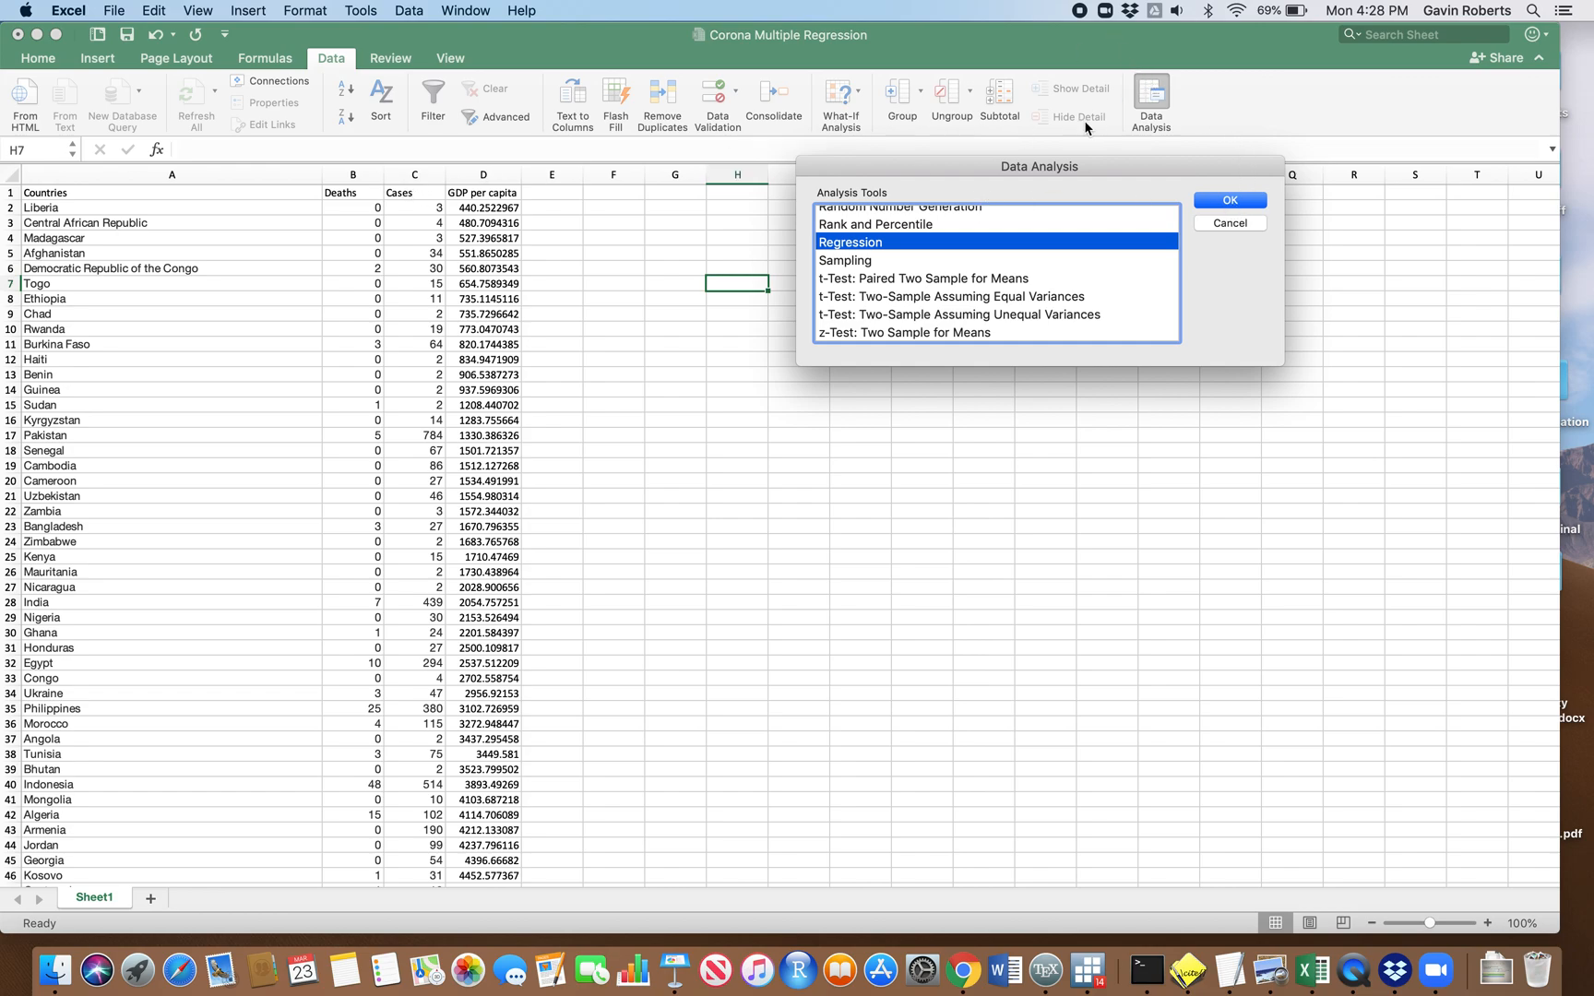
{"action": "left_click", "coordinate": [1241, 205]}
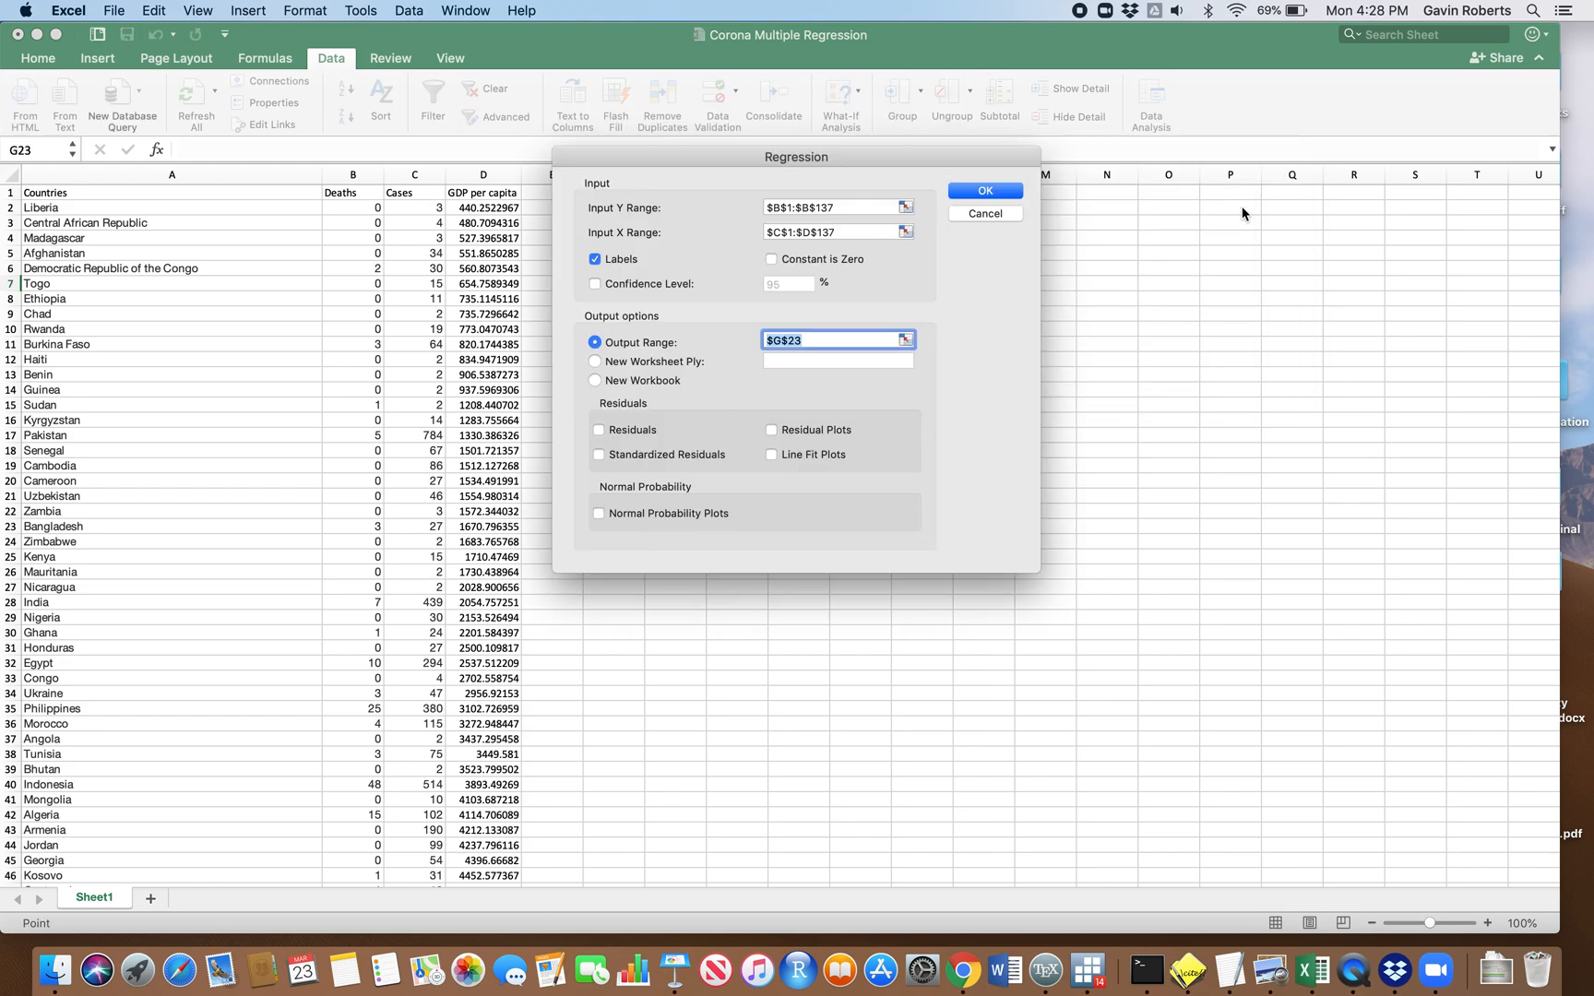
Step: Reset the regression settings with empty Y, X and output ranges, Labels off, and New Worksheet Ply as the output option
{"action": "left_click", "coordinate": [861, 210]}
{"action": "key", "text": "BackSpace"}
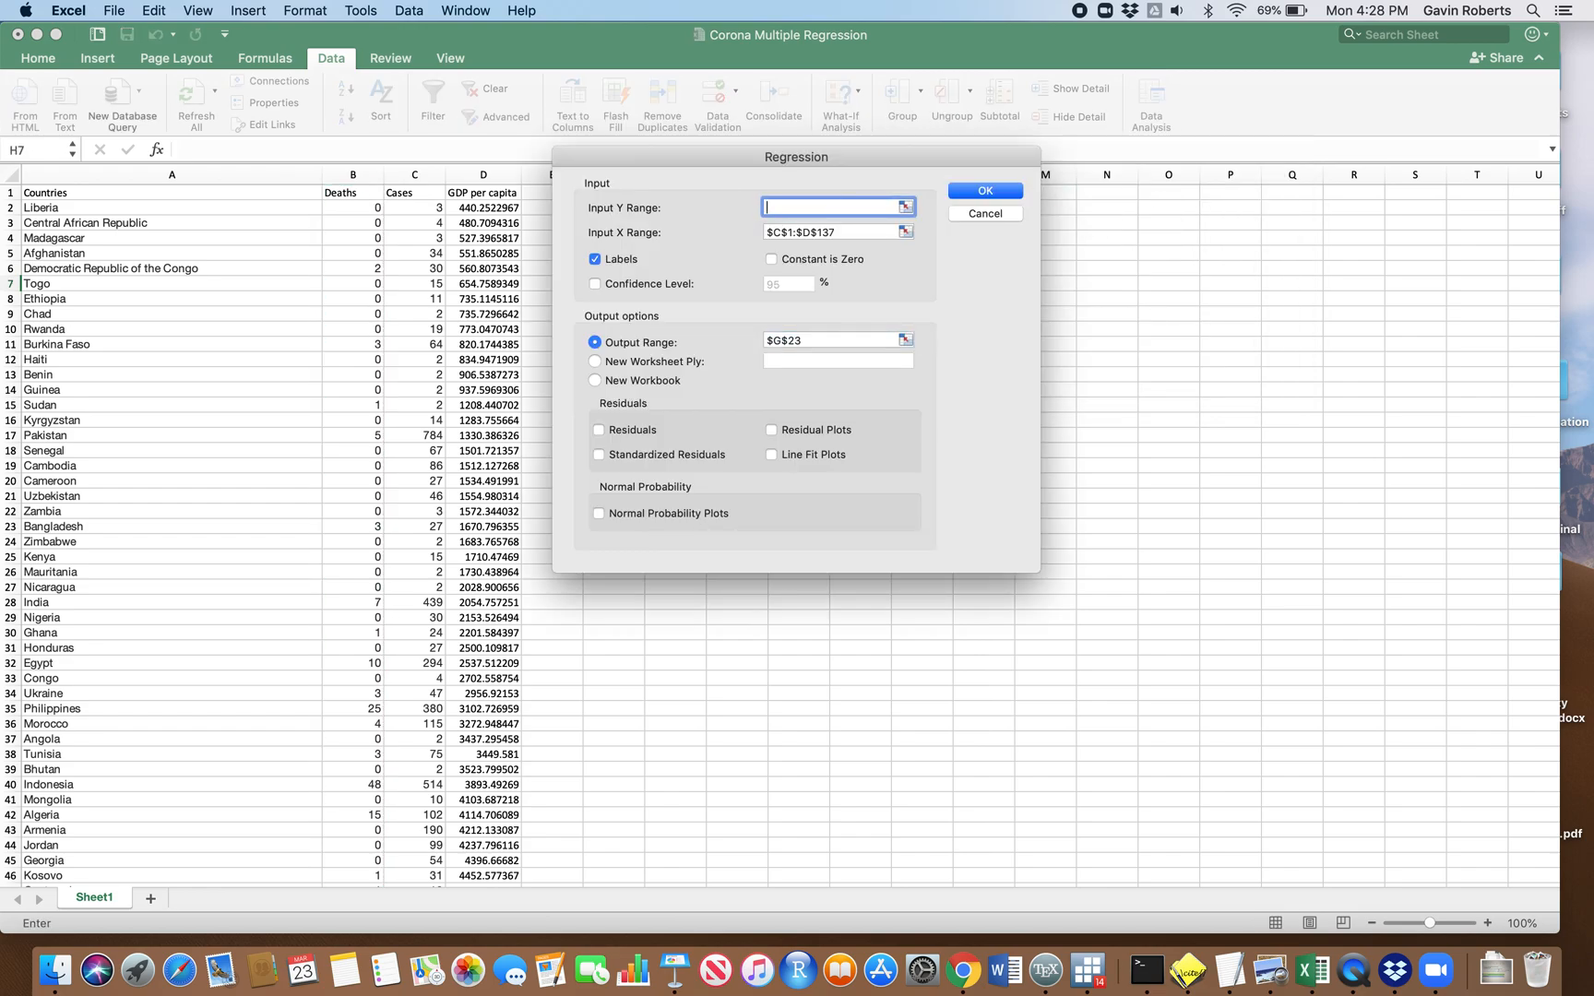
{"action": "left_click", "coordinate": [859, 231]}
{"action": "key", "text": "BackSpace"}
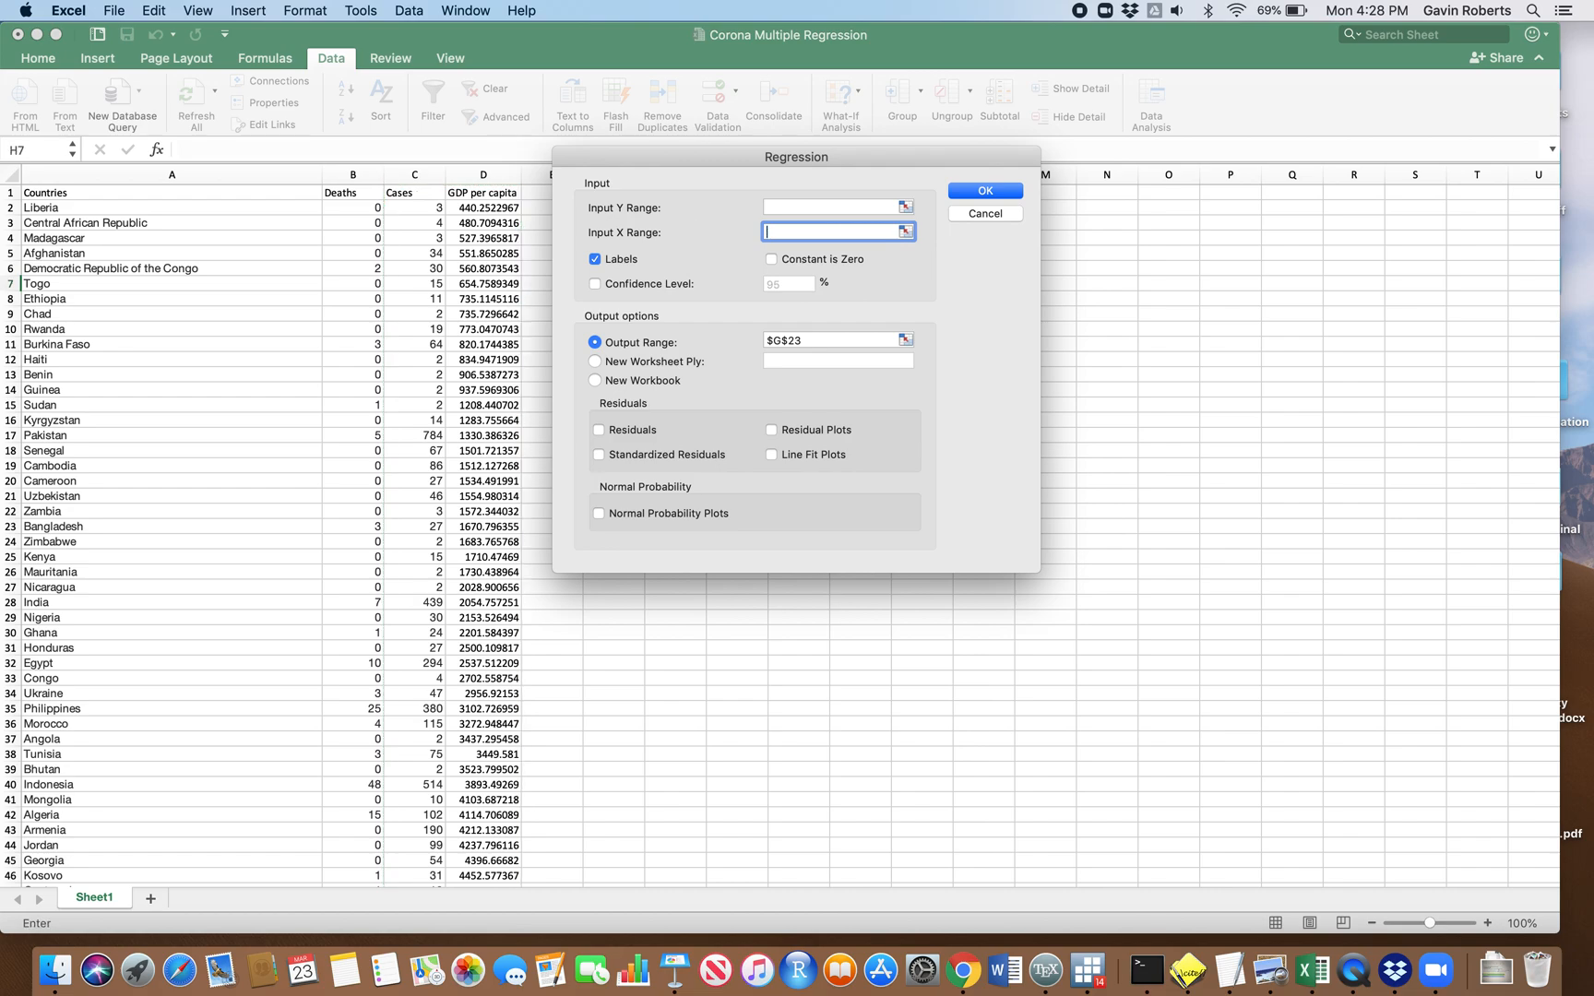
{"action": "left_click", "coordinate": [832, 339]}
{"action": "key", "text": "BackSpace"}
{"action": "left_click_drag", "start_coordinate": [887, 153], "coordinate": [1219, 272]}
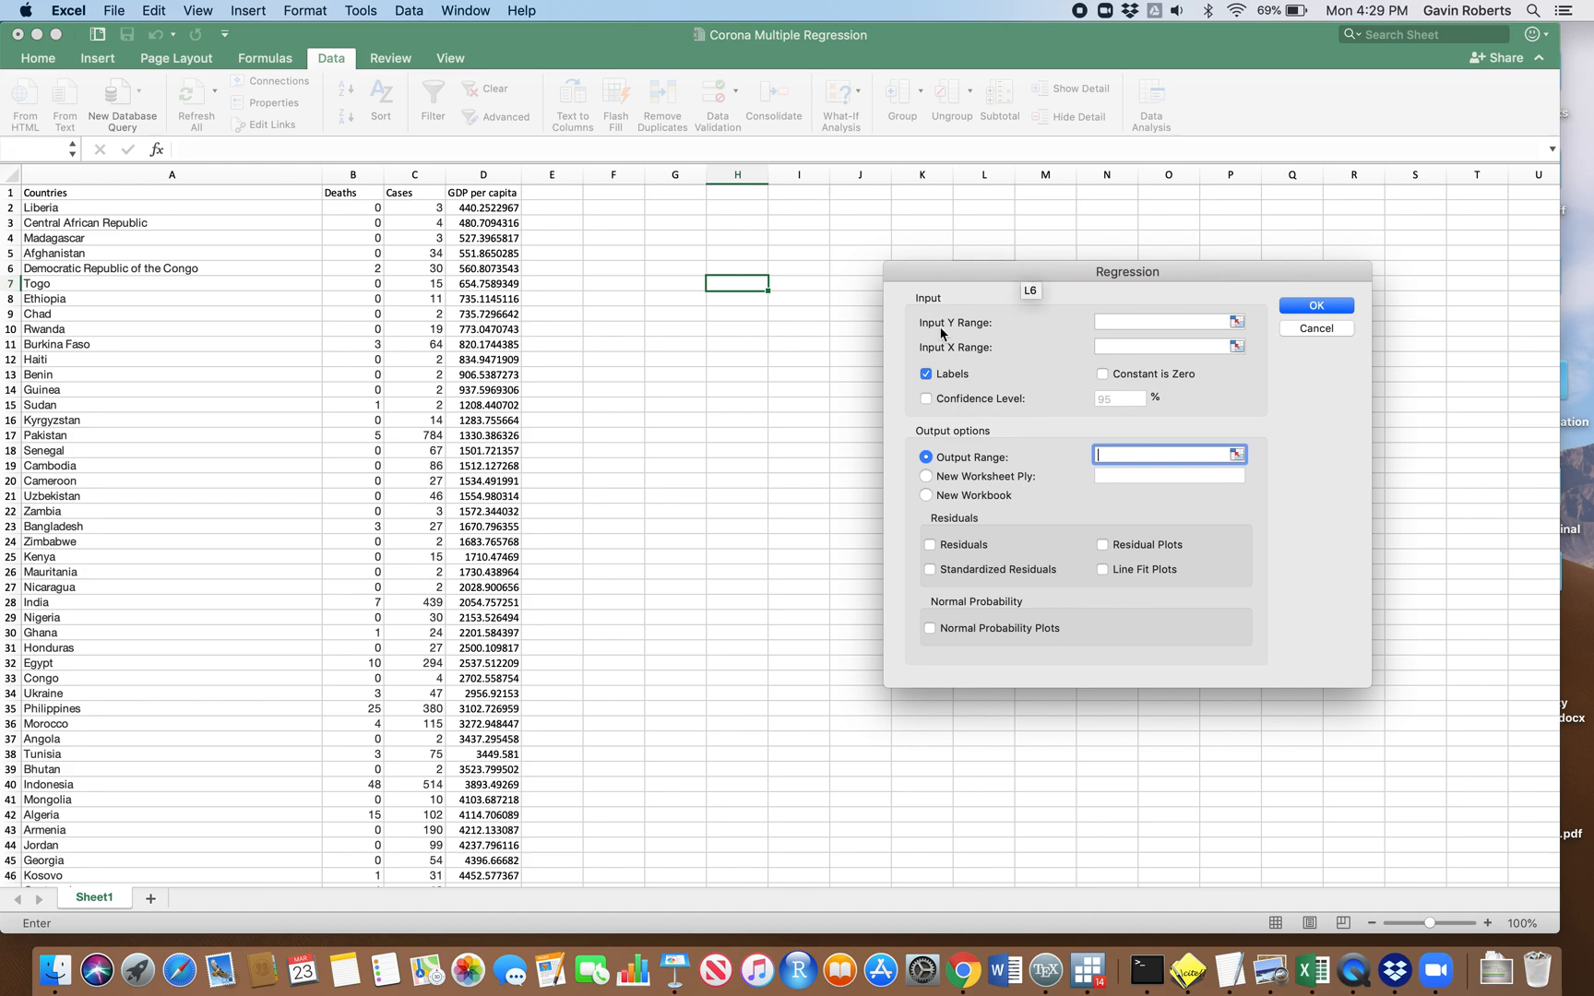
{"action": "left_click", "coordinate": [926, 373]}
{"action": "left_click", "coordinate": [927, 476]}
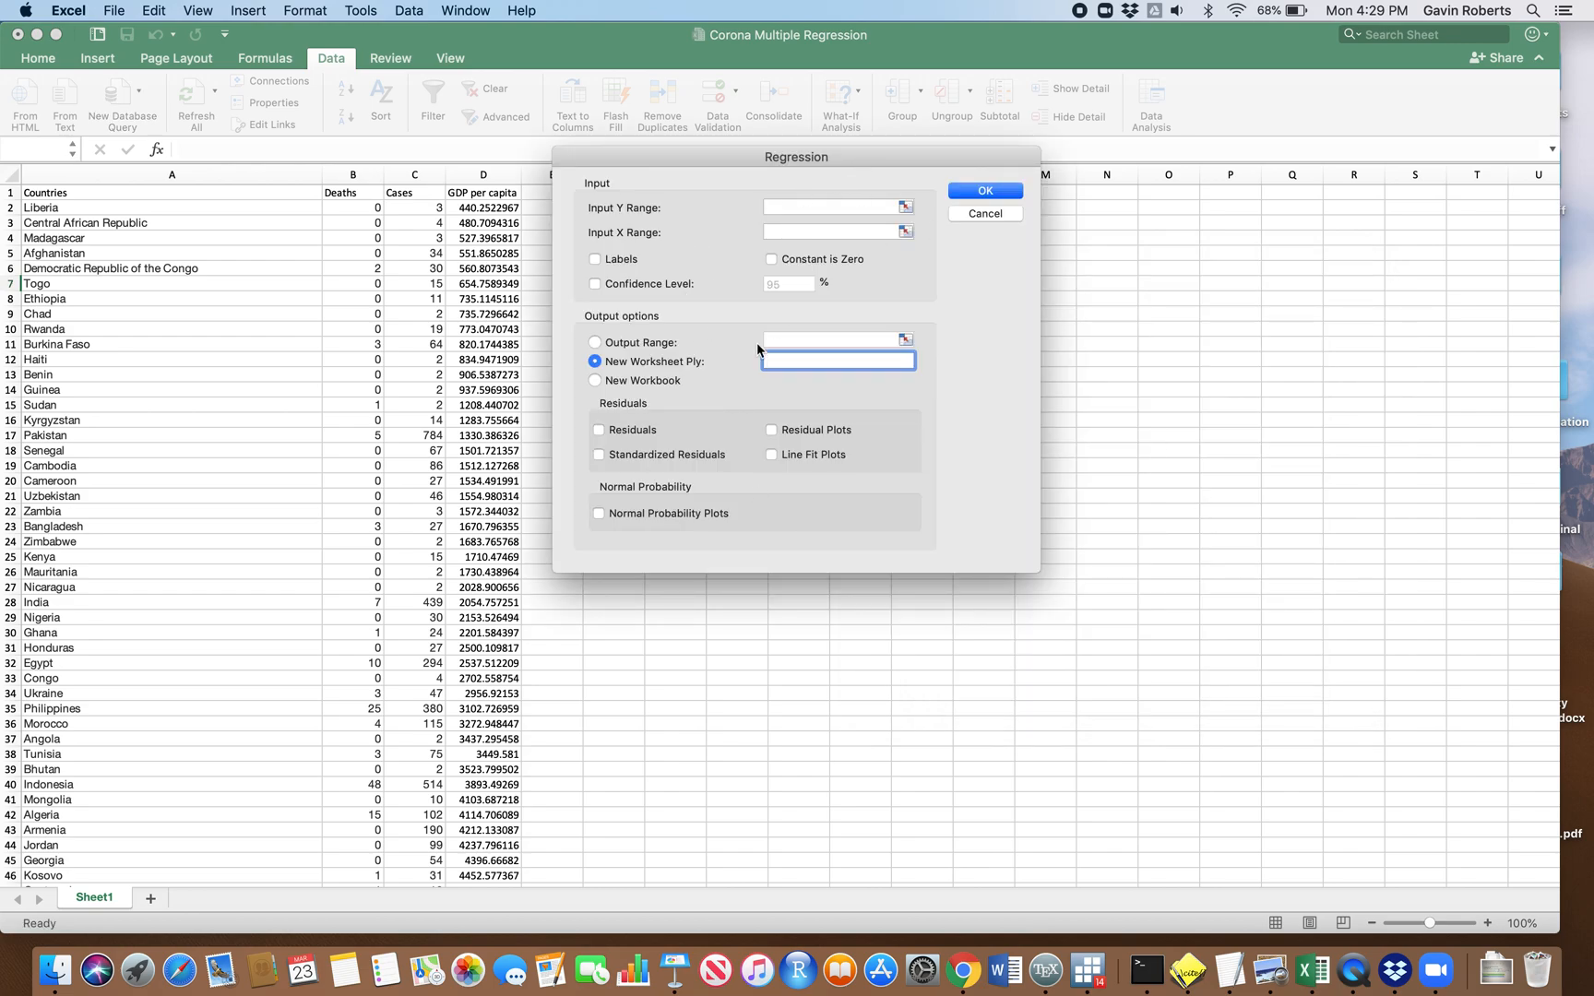
Step: Set the regression's Input Y Range to the Deaths column including its header, $B$1:$B$137
{"action": "left_click_drag", "start_coordinate": [645, 154], "coordinate": [905, 129]}
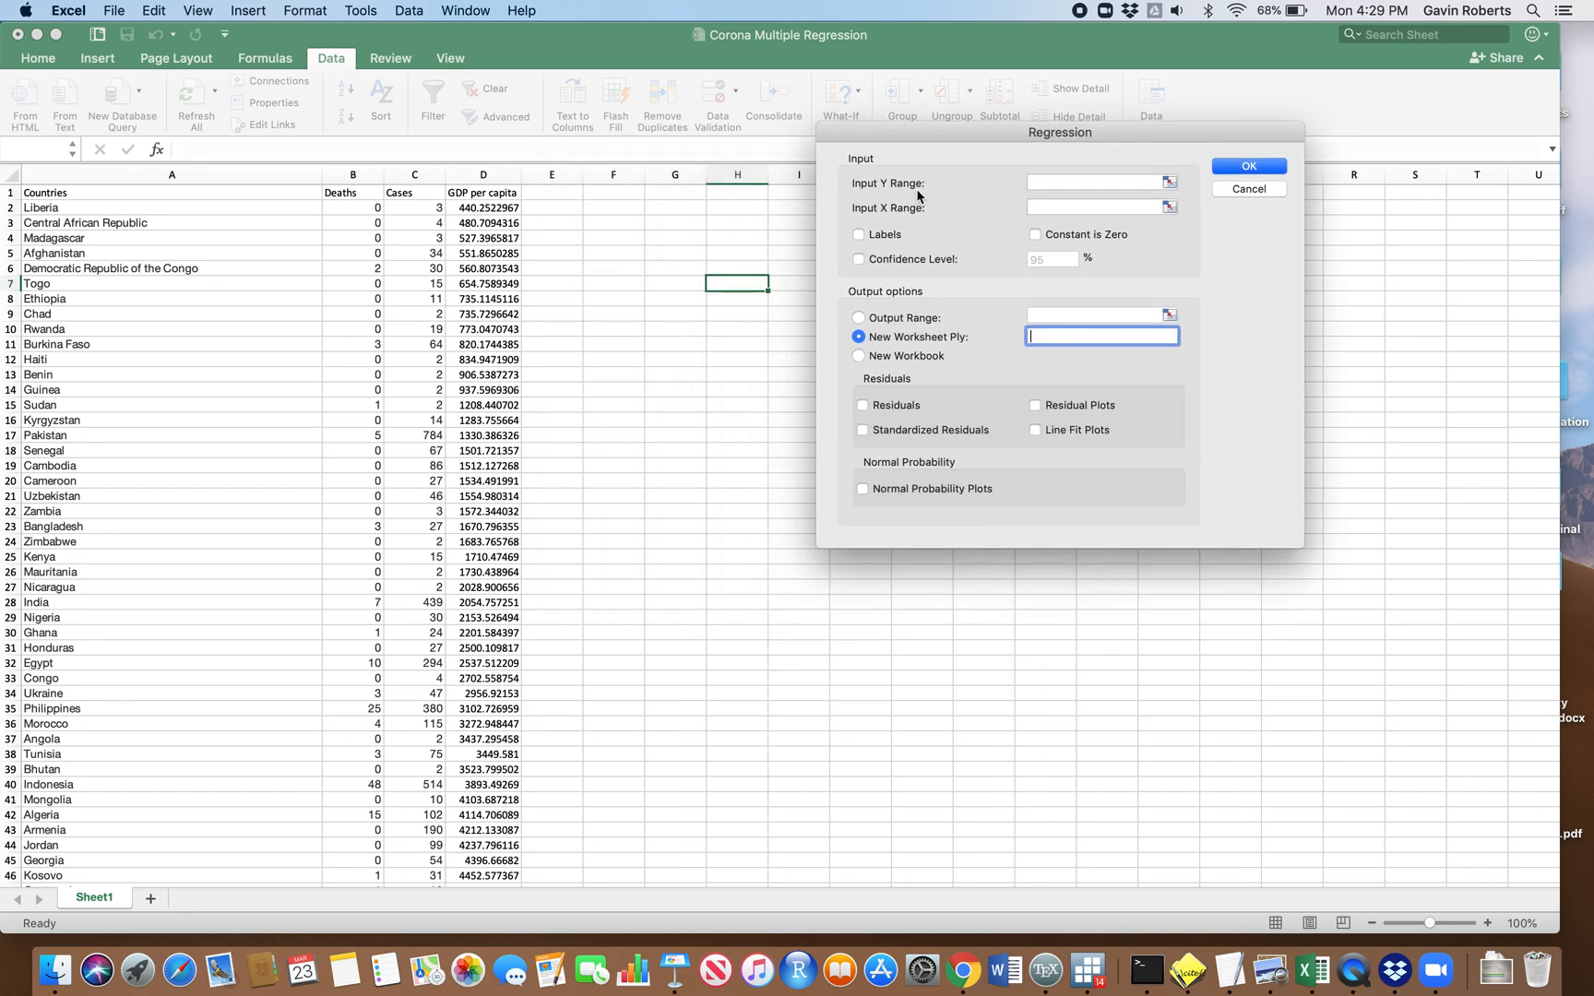
{"action": "left_click", "coordinate": [1037, 182]}
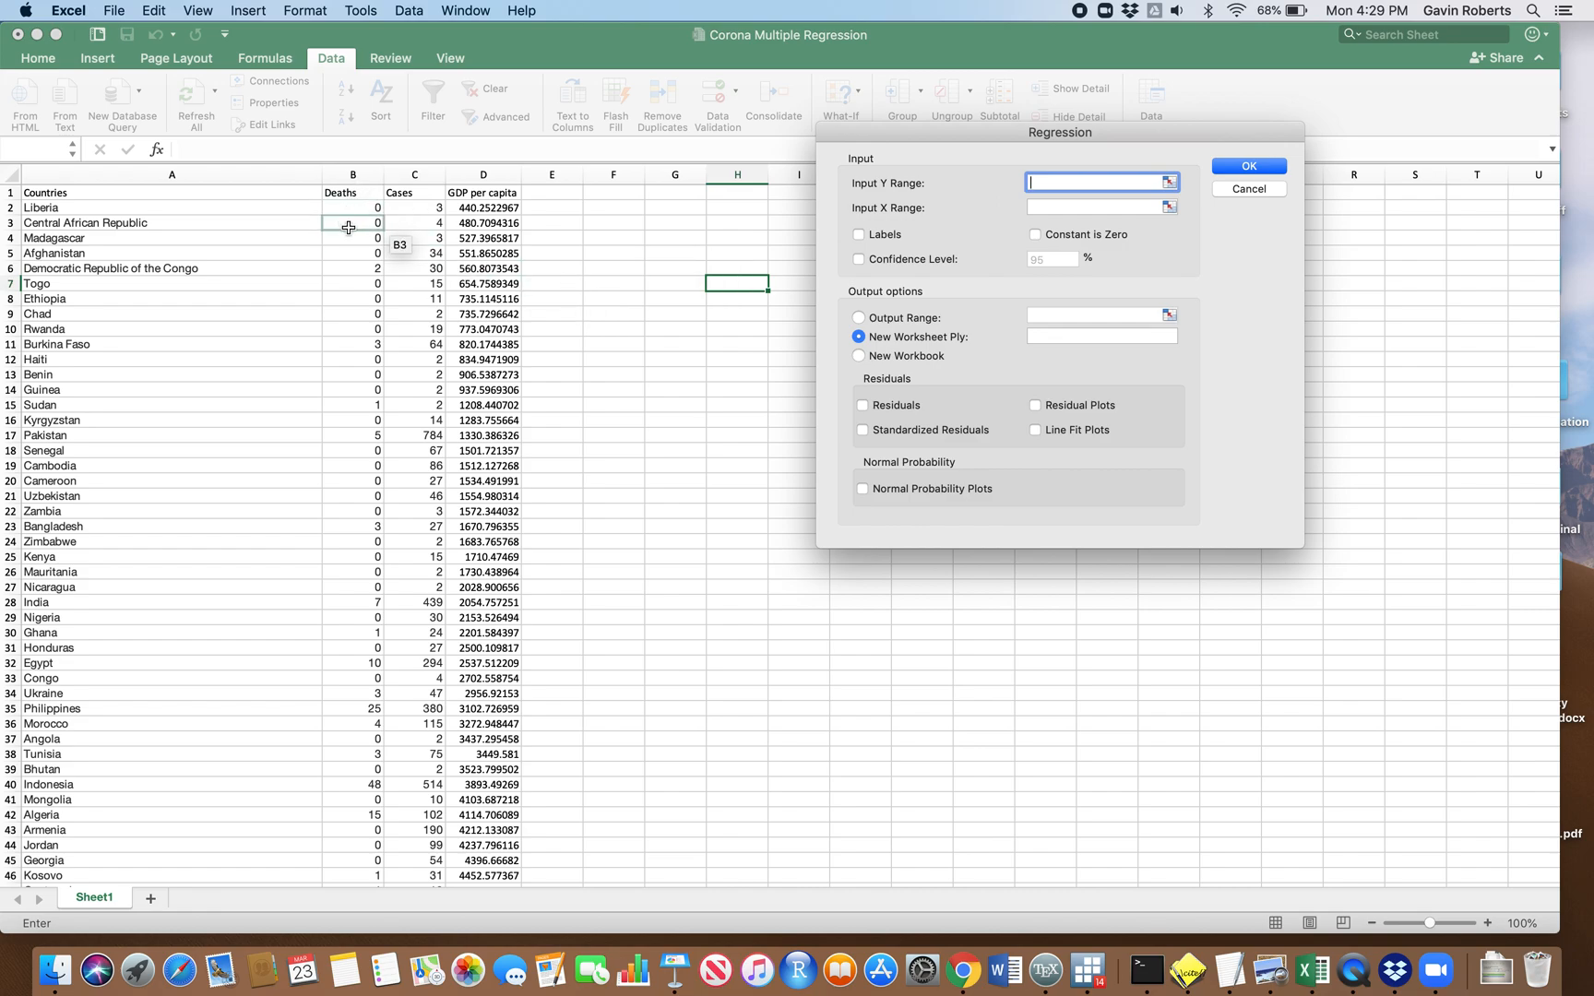
{"action": "left_click", "coordinate": [352, 193]}
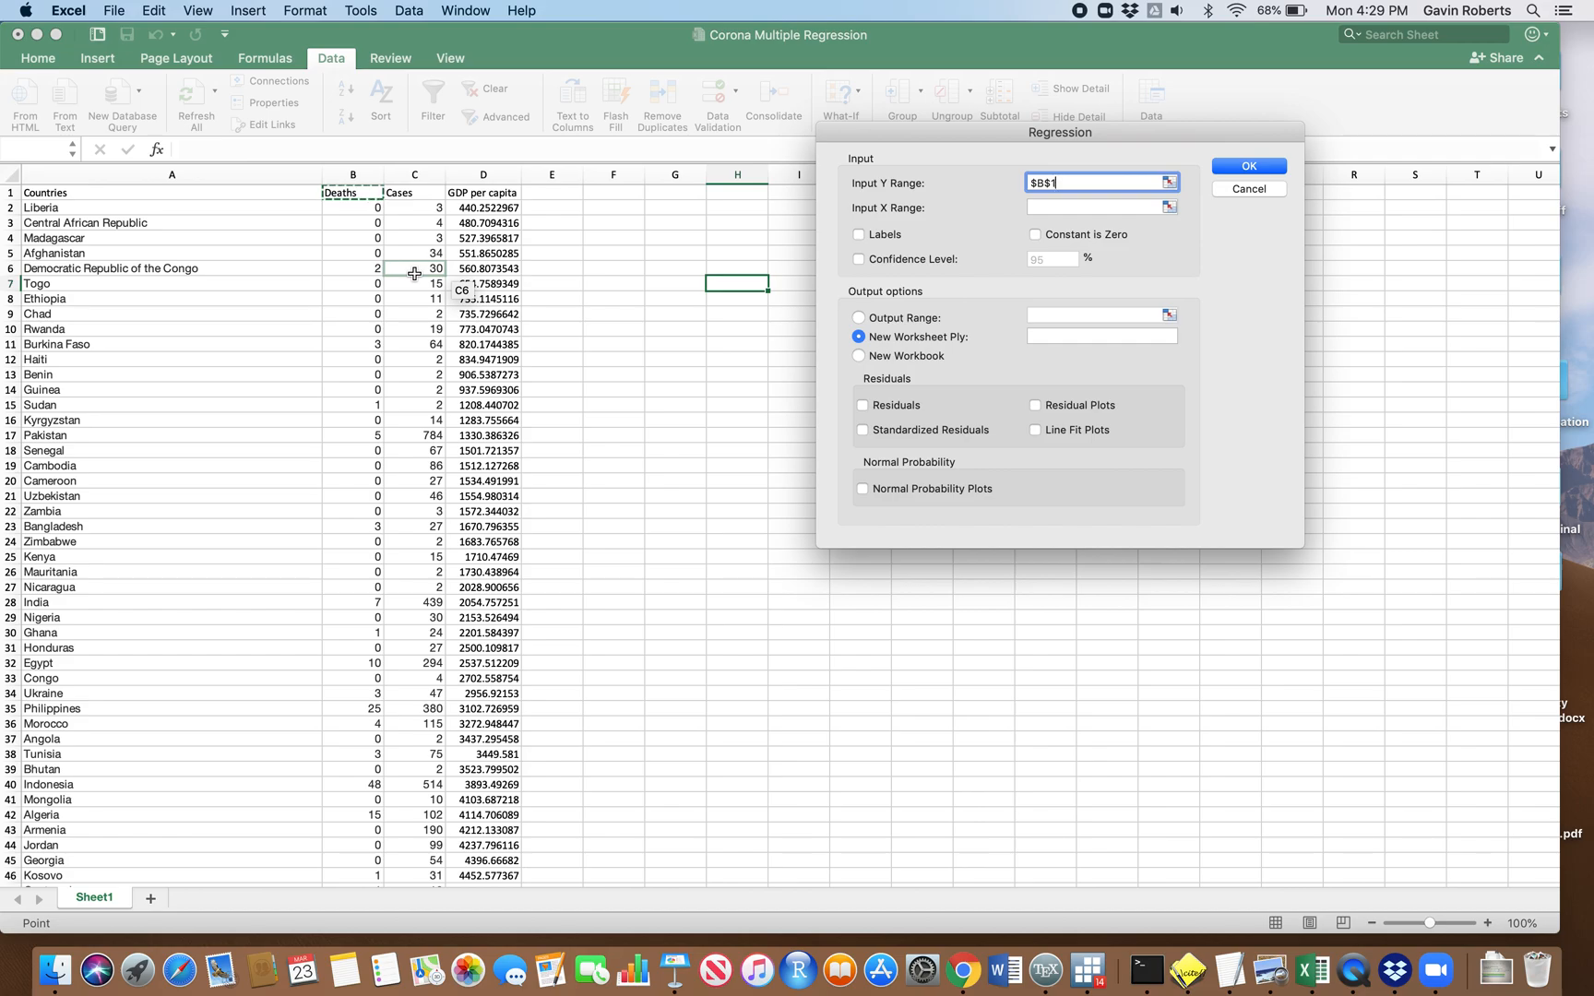
{"action": "key", "text": "shift+super+Down"}
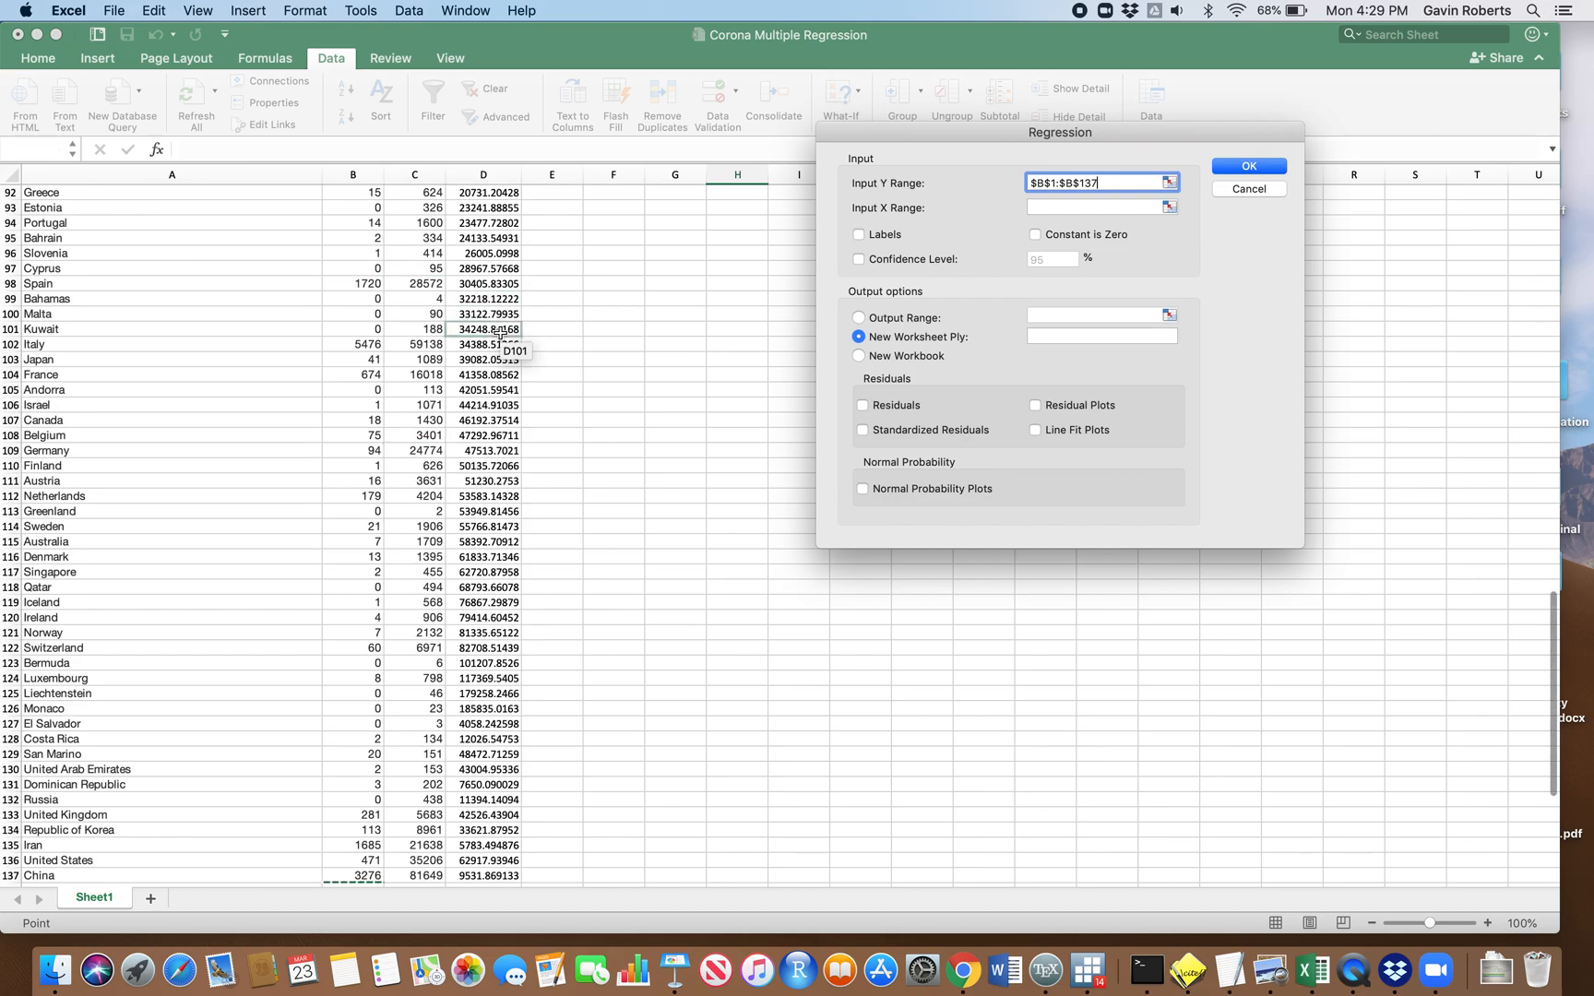
{"action": "scroll", "coordinate": [502, 340], "scroll_direction": "up", "scroll_amount": 8}
{"action": "scroll", "coordinate": [503, 340], "scroll_direction": "up", "scroll_amount": 10}
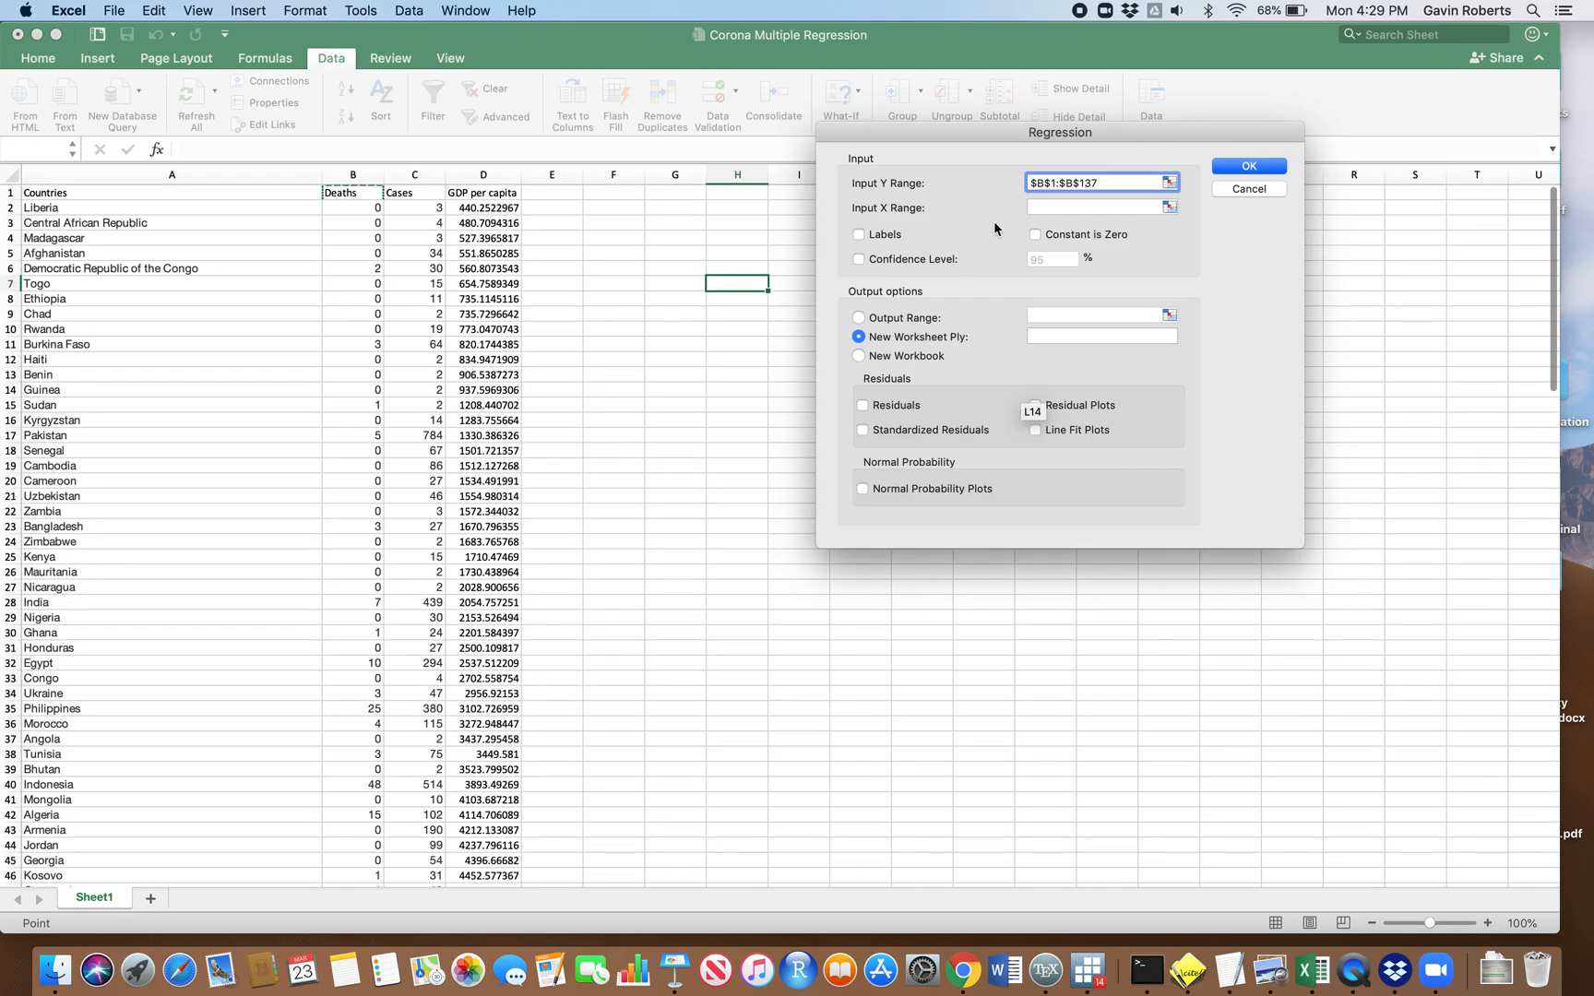
Step: Set the regression's Input X Range to the Cases column including its header, $C$1:$C$137
{"action": "left_click", "coordinate": [1067, 208]}
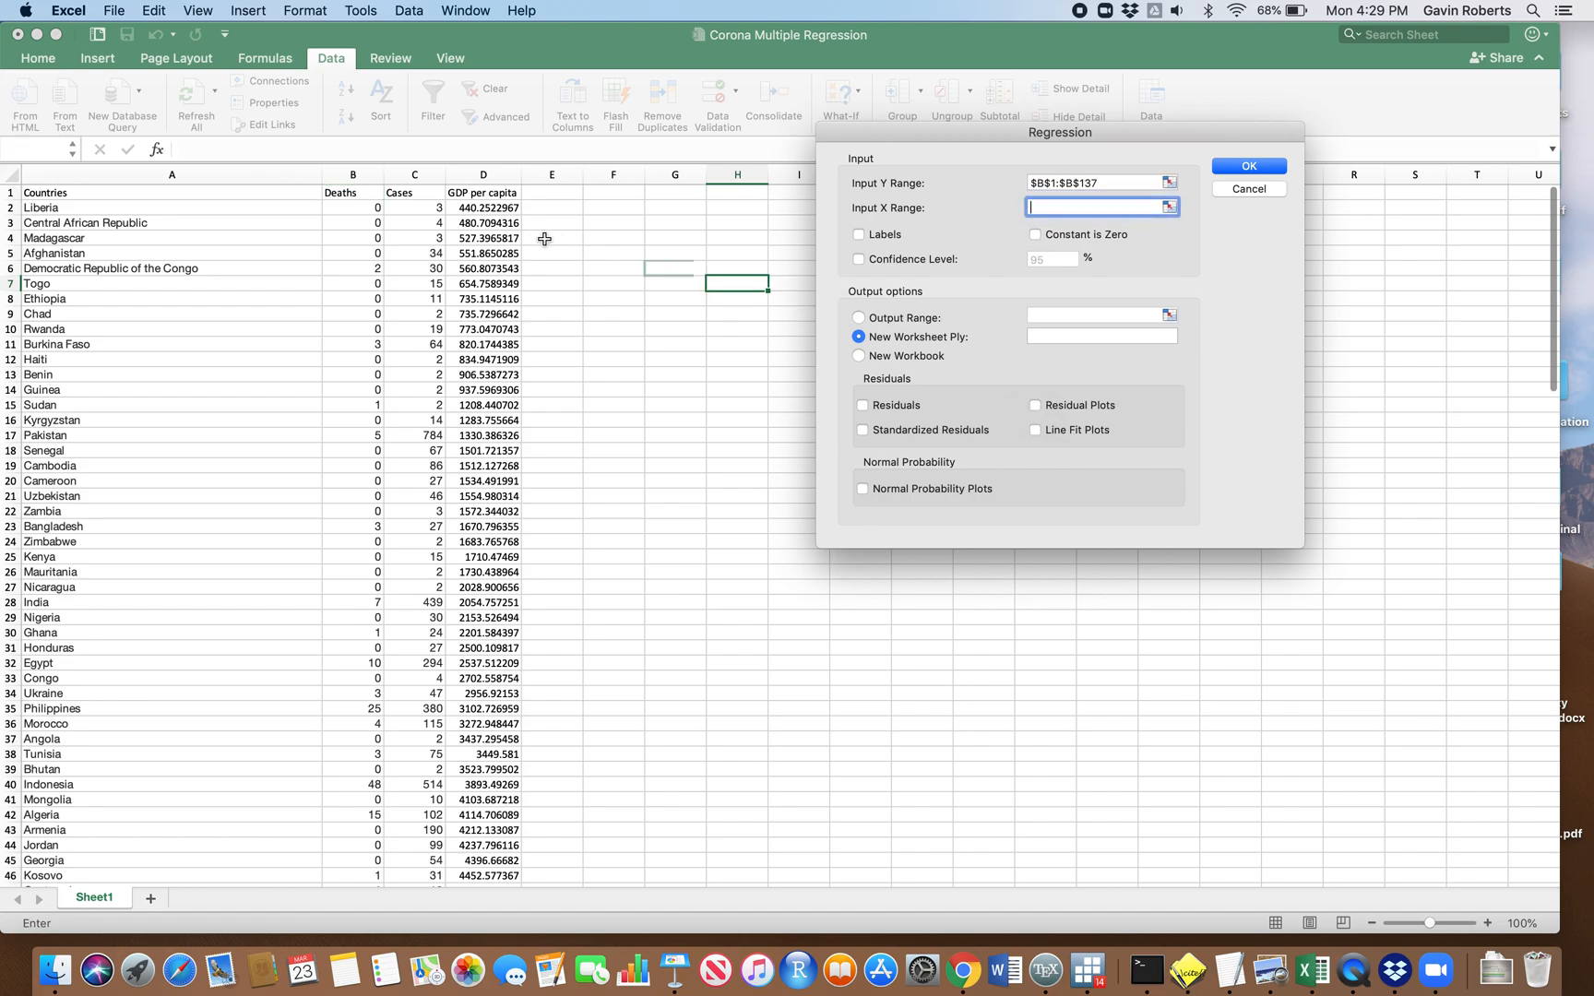
{"action": "left_click", "coordinate": [425, 194]}
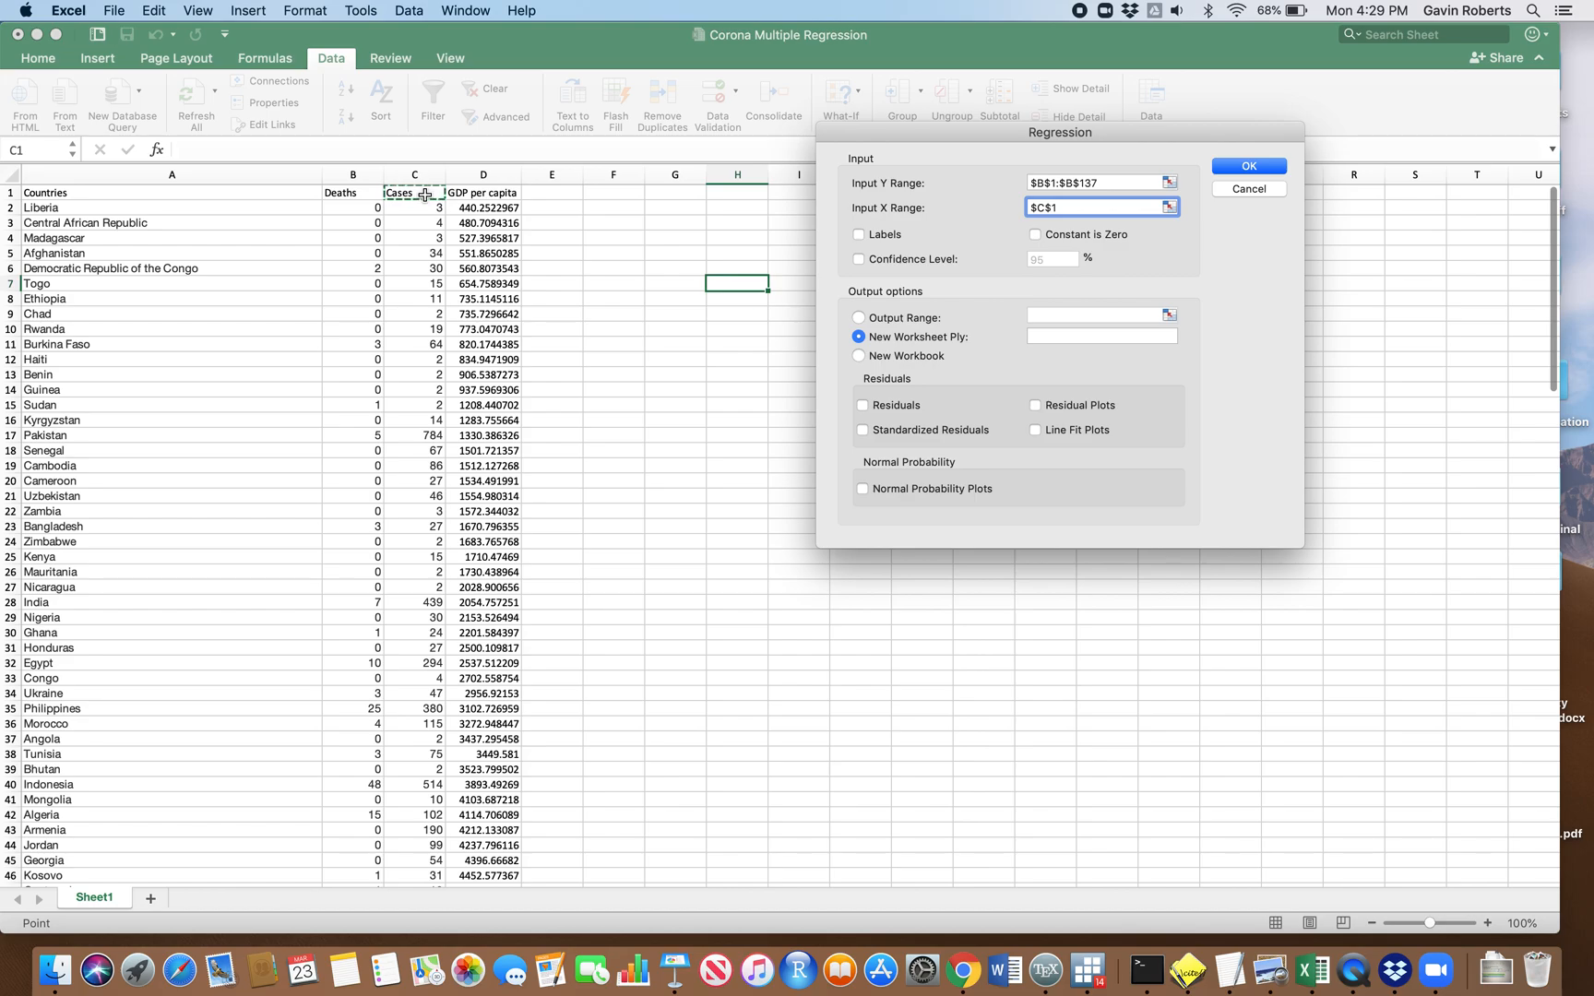
{"action": "key", "text": "super+shift+Down"}
{"action": "scroll", "coordinate": [612, 420], "scroll_direction": "up", "scroll_amount": 15}
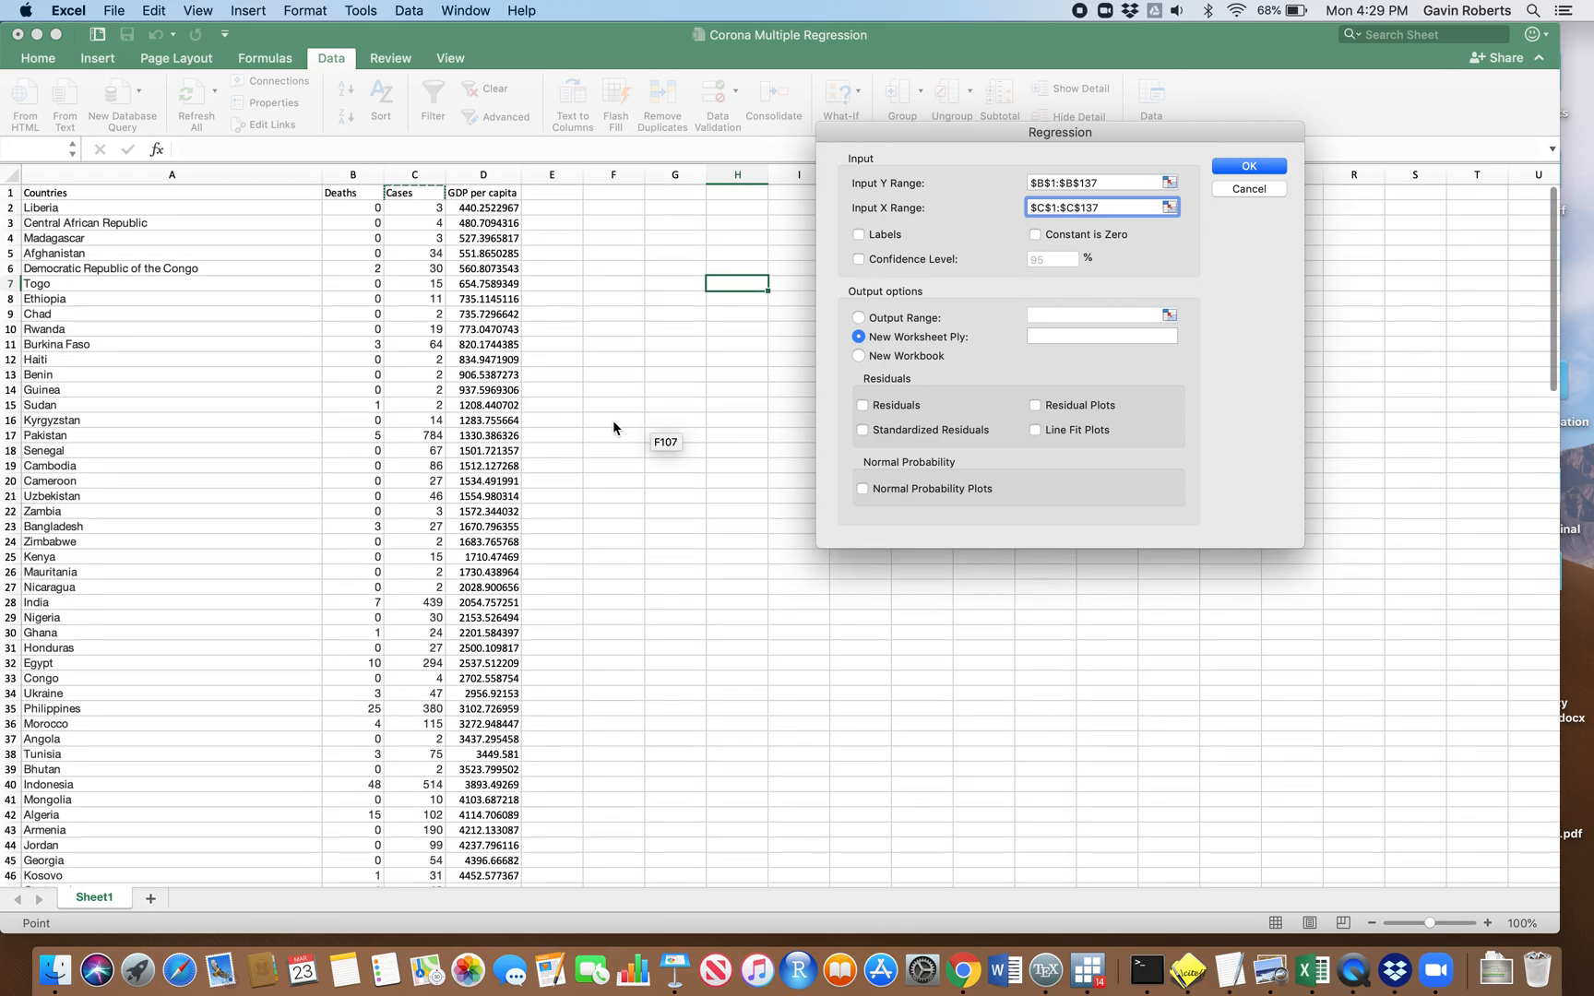
Step: Run the regression with Labels turned on and the Output Range set to cell $F$2
{"action": "left_click", "coordinate": [859, 237]}
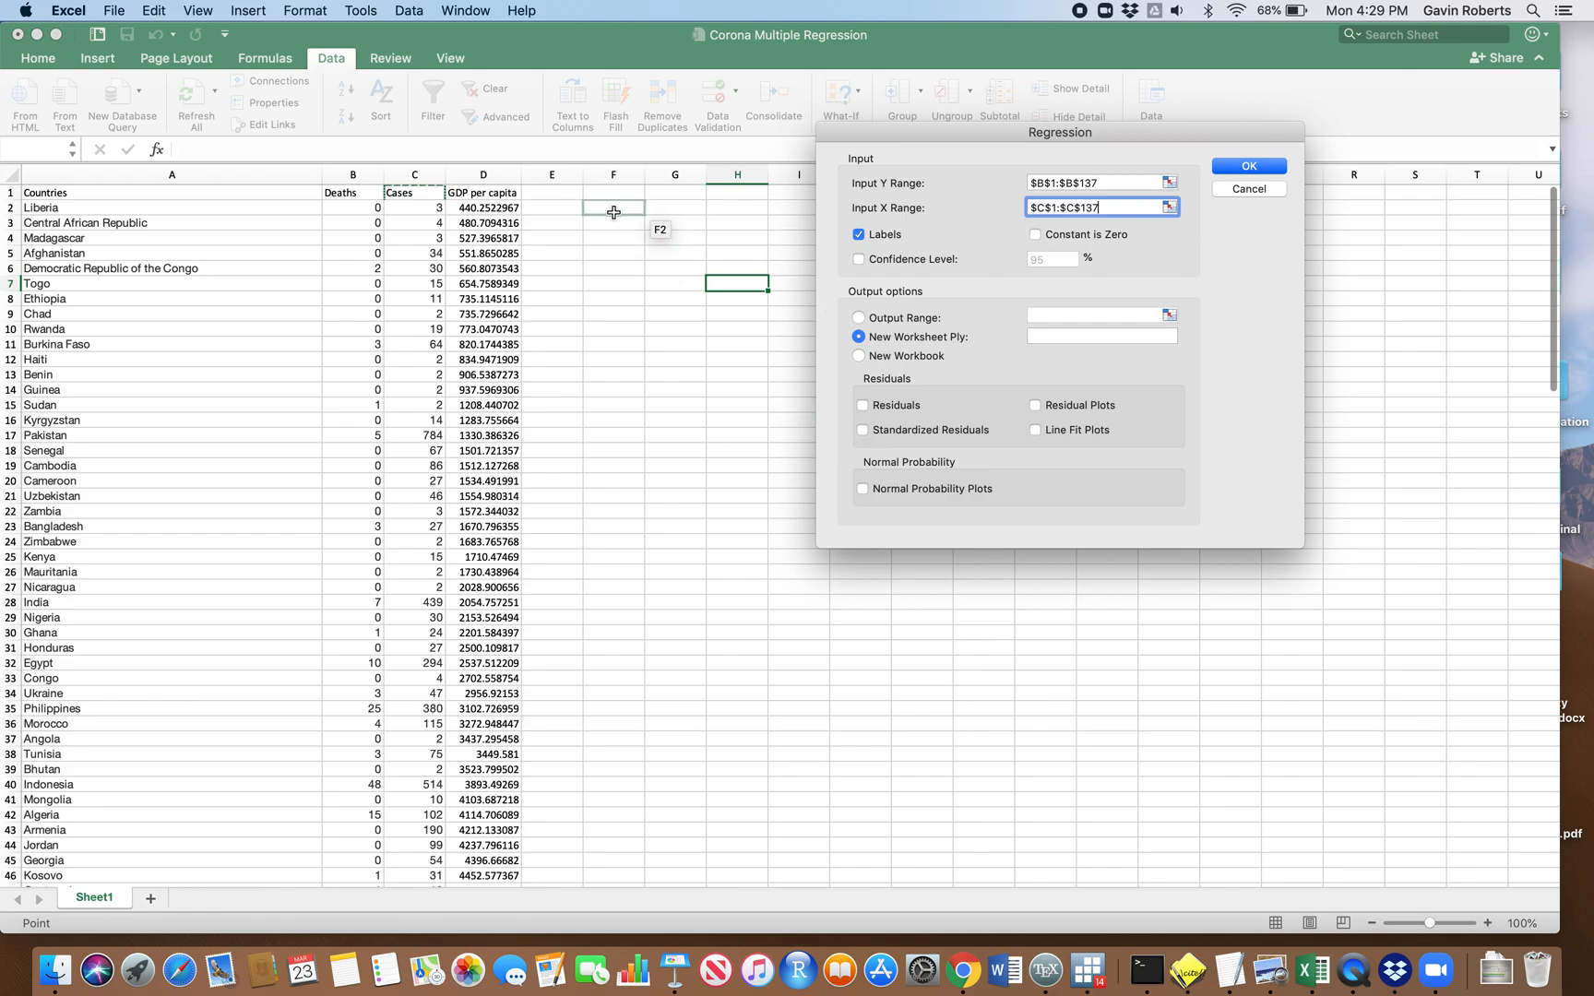
{"action": "left_click", "coordinate": [859, 318]}
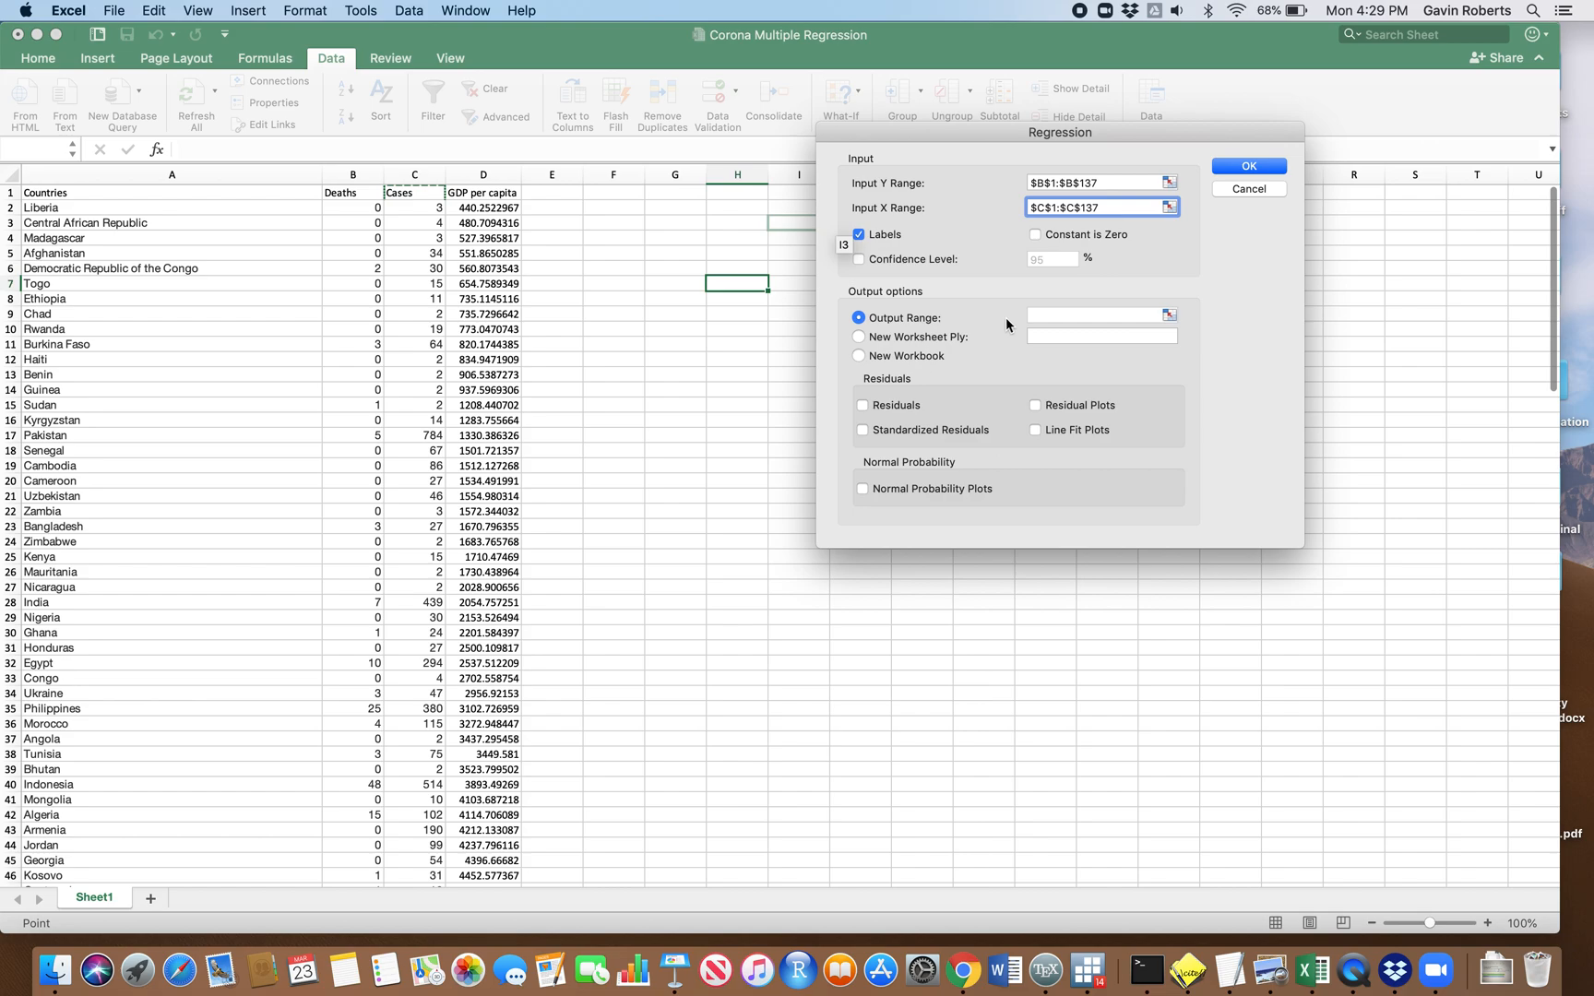
{"action": "left_click", "coordinate": [1058, 316]}
{"action": "left_click_drag", "start_coordinate": [740, 156], "coordinate": [1104, 174]}
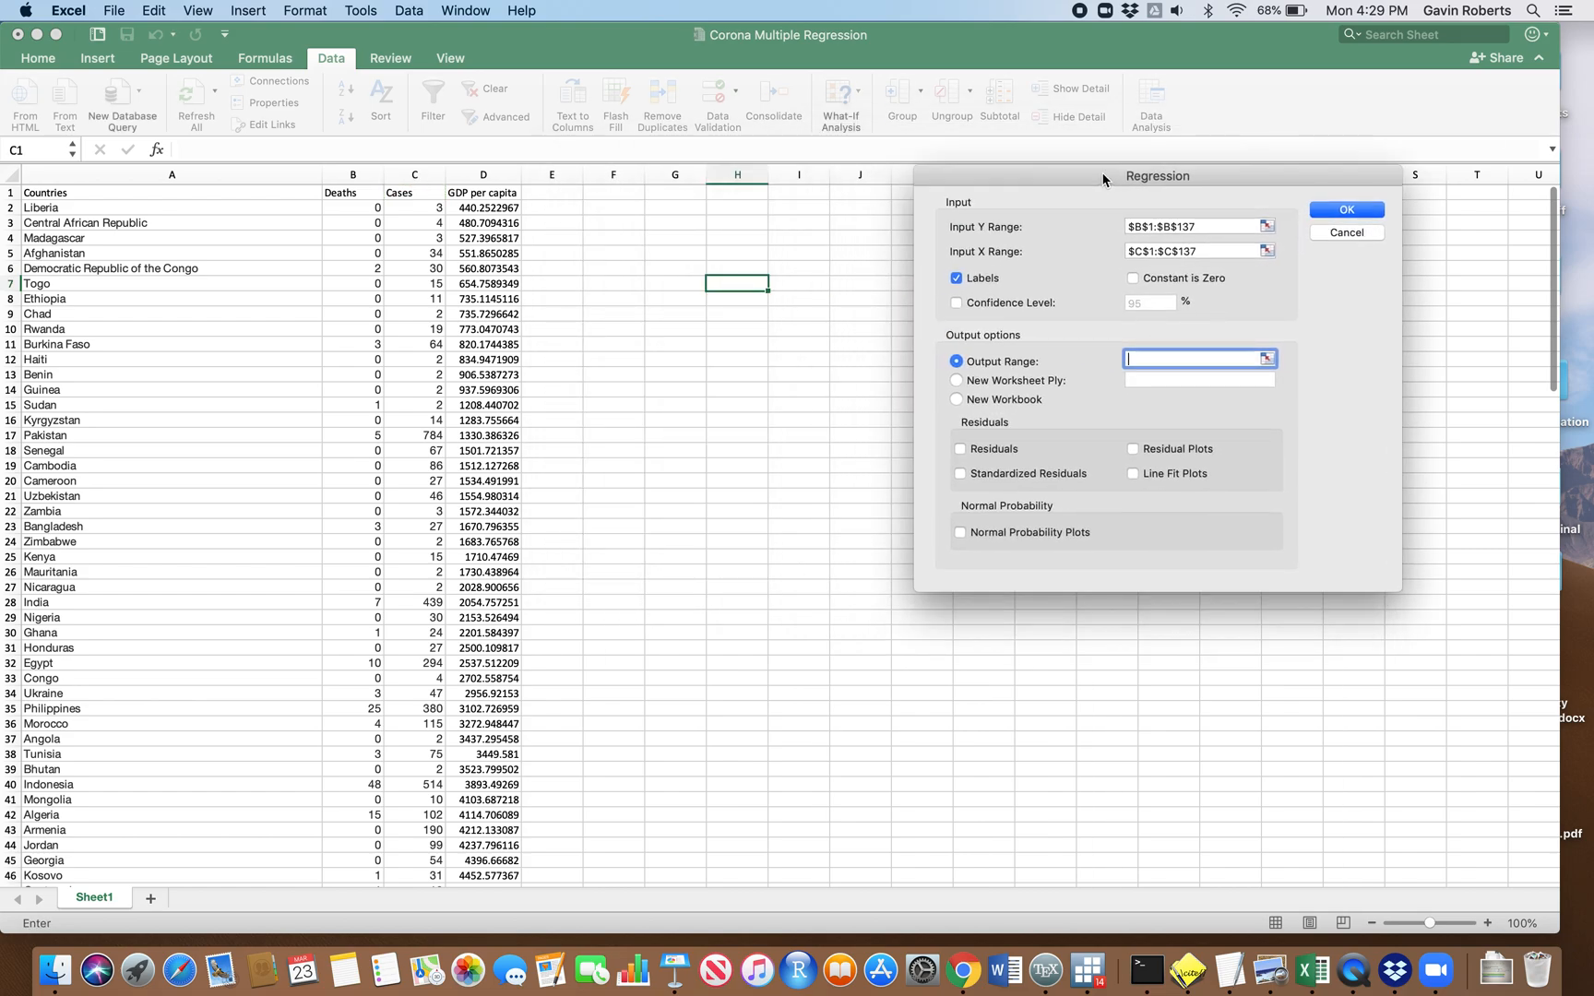
{"action": "left_click", "coordinate": [630, 208]}
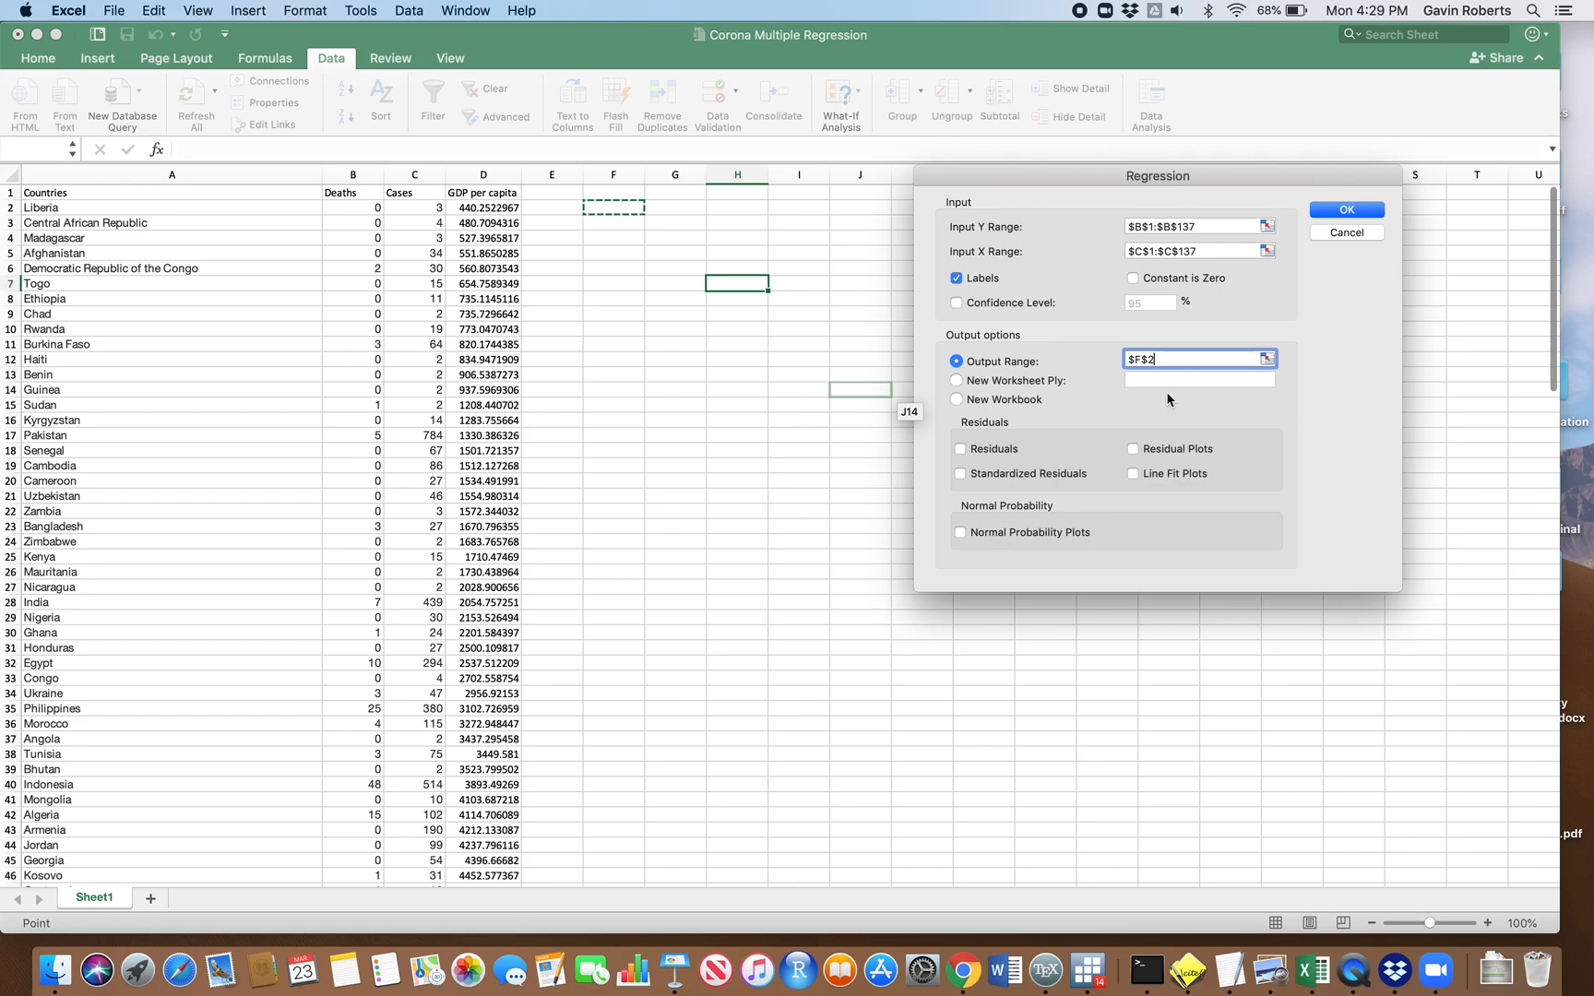
{"action": "left_click", "coordinate": [1348, 210]}
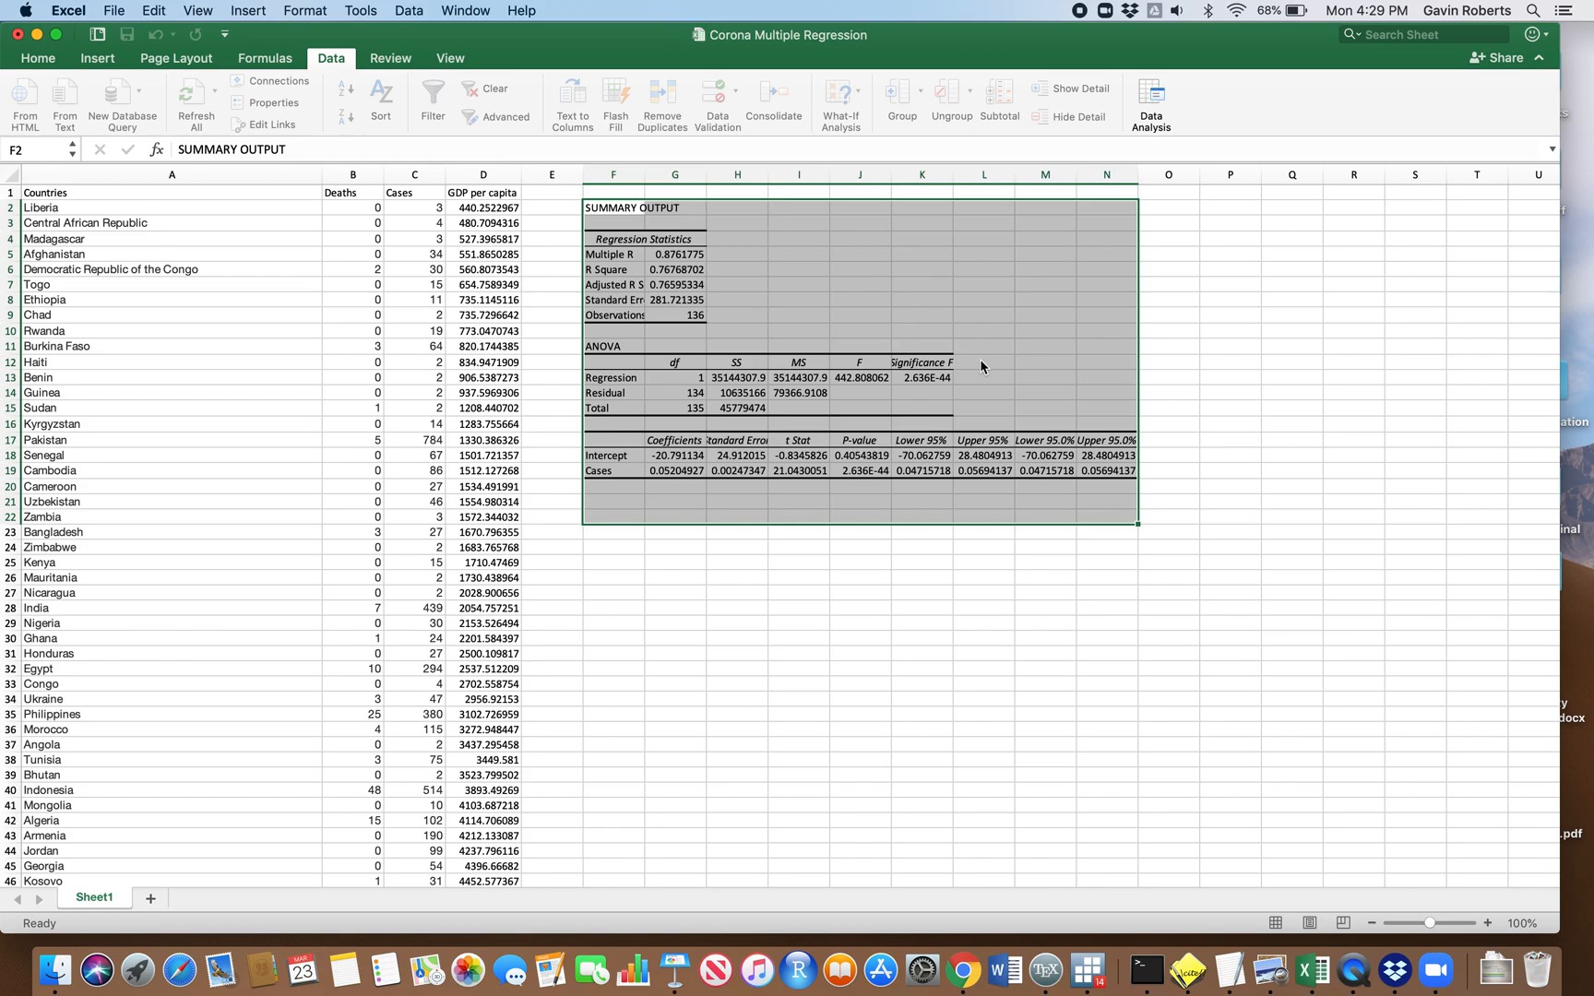
Step: Widen column F so the row labels of the regression summary output fit
{"action": "left_click_drag", "start_coordinate": [642, 171], "coordinate": [684, 170]}
{"action": "left_click", "coordinate": [787, 241]}
{"action": "scroll", "coordinate": [752, 360], "scroll_direction": "down", "scroll_amount": 2}
{"action": "scroll", "coordinate": [748, 365], "scroll_direction": "up", "scroll_amount": 2}
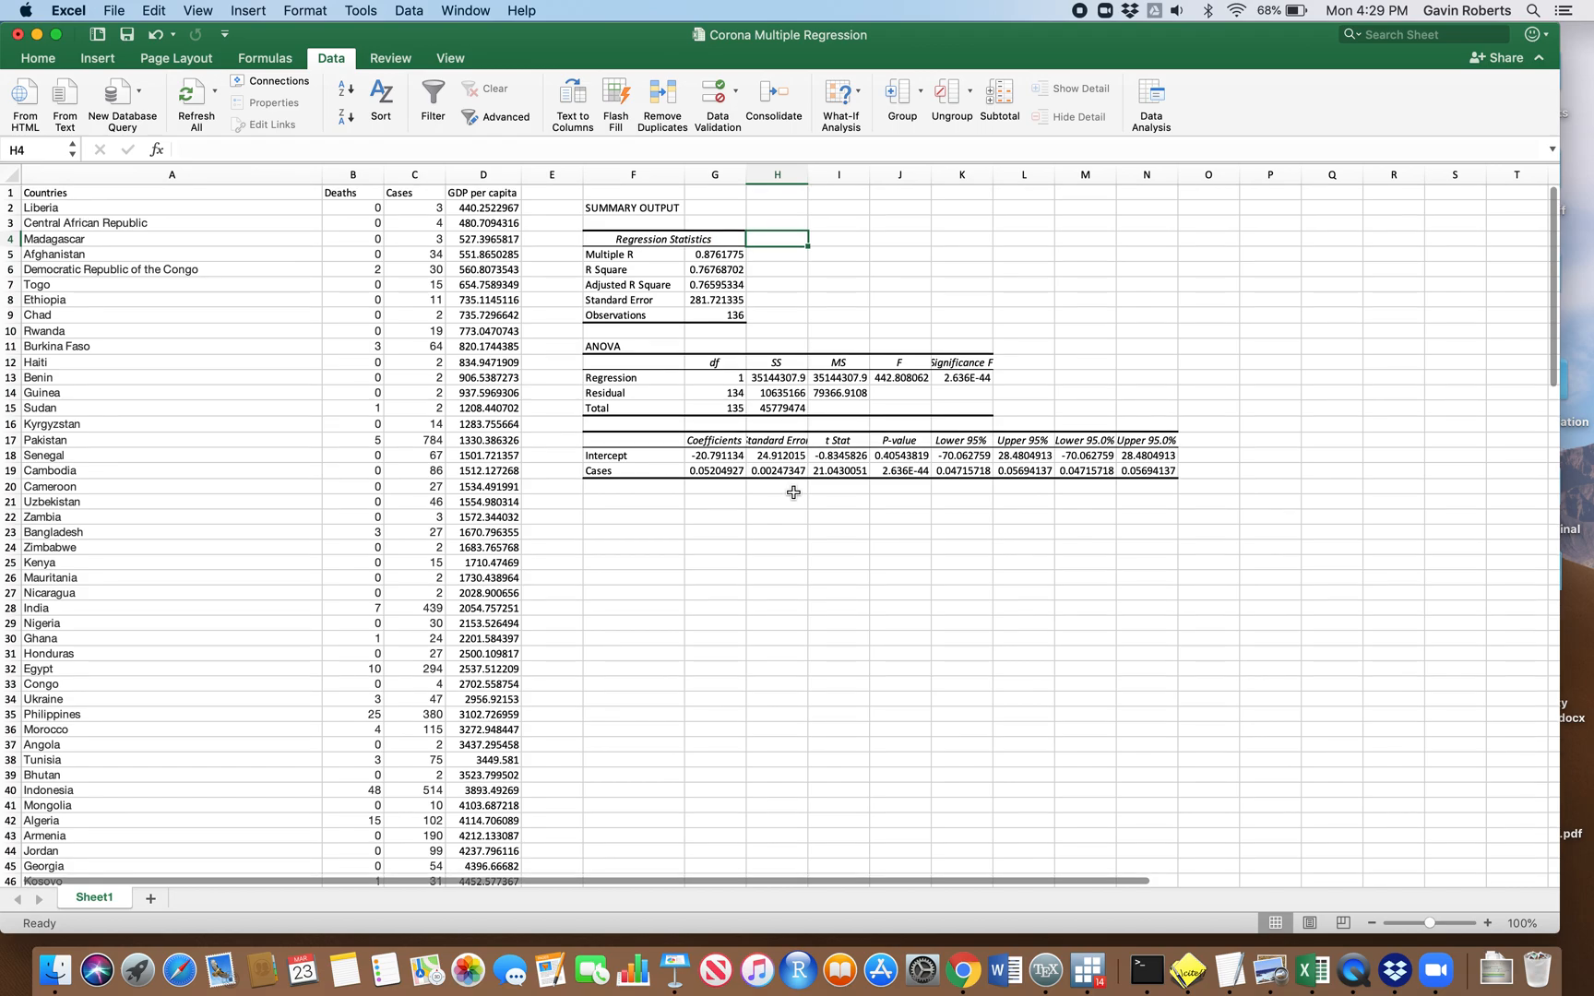
Step: Examine the Cases coefficient and its p-value against the Cases and Deaths columns, along with the R Square value
{"action": "left_click", "coordinate": [718, 470]}
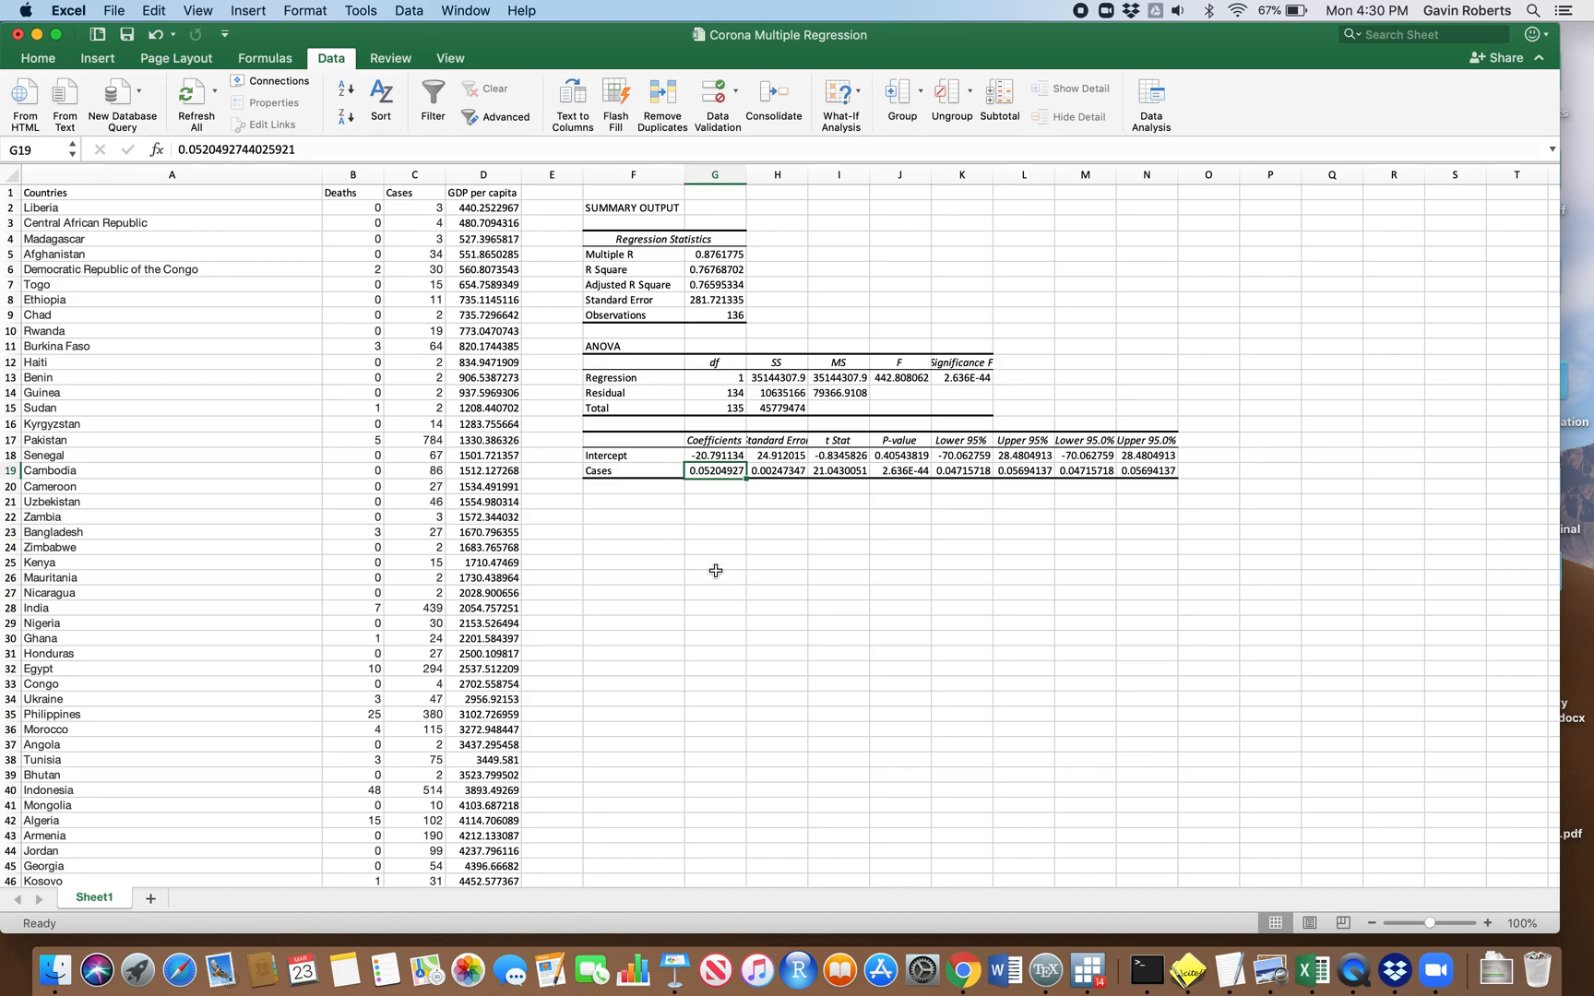
{"action": "left_click", "coordinate": [414, 175]}
{"action": "left_click", "coordinate": [711, 551]}
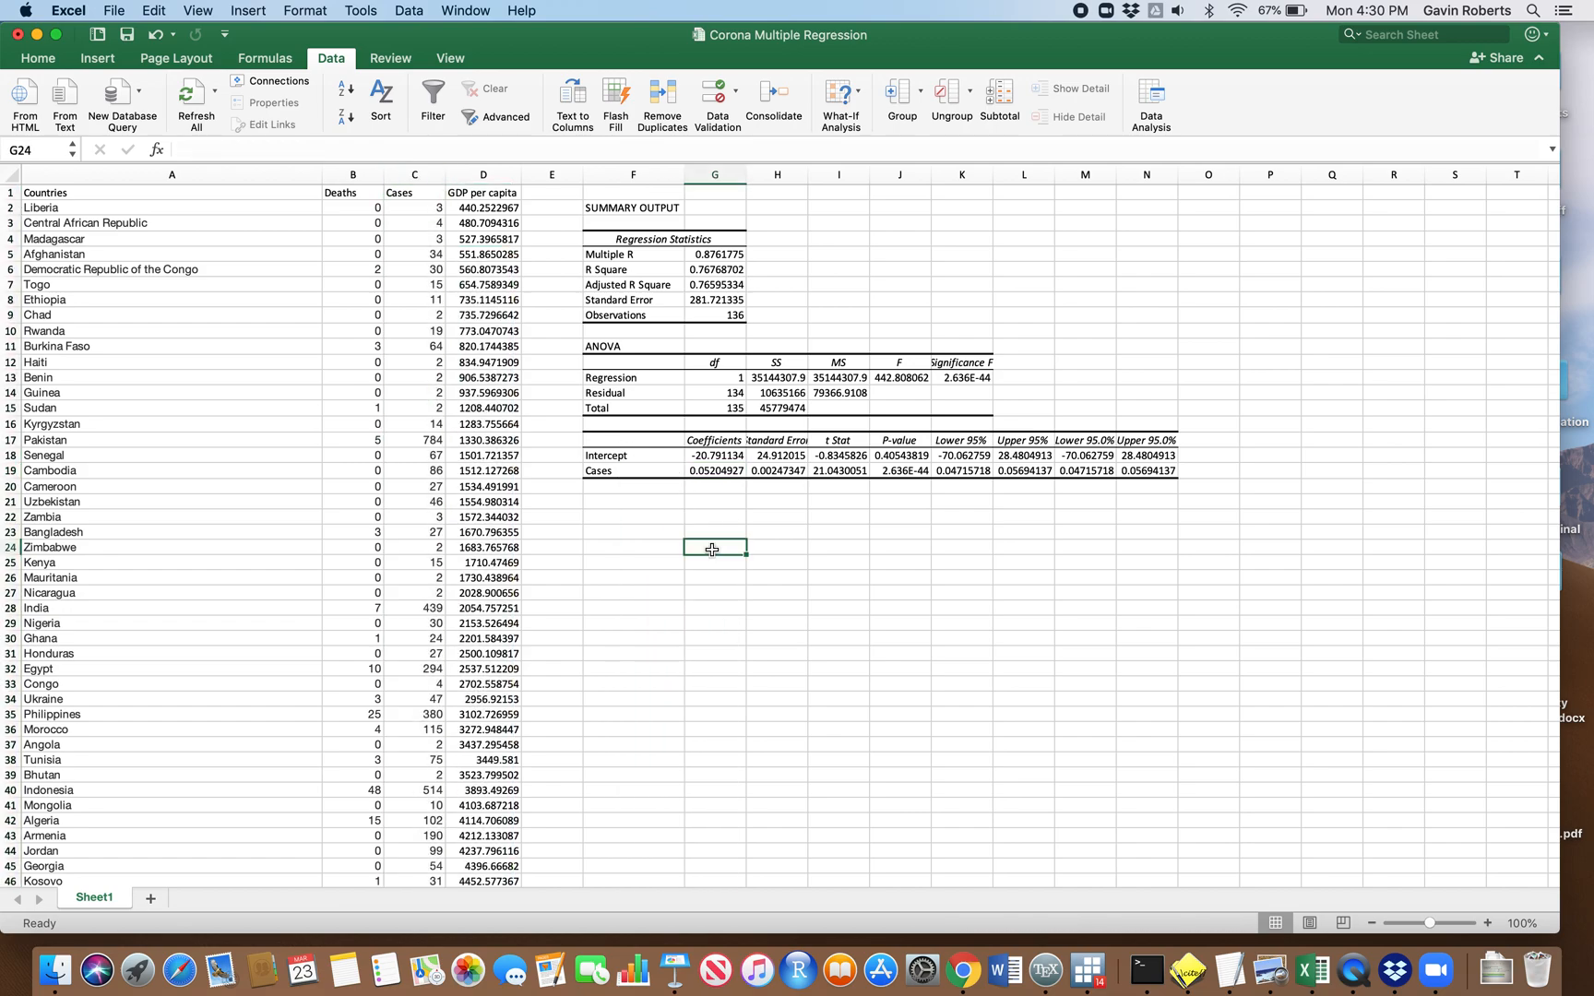
{"action": "left_click", "coordinate": [720, 470]}
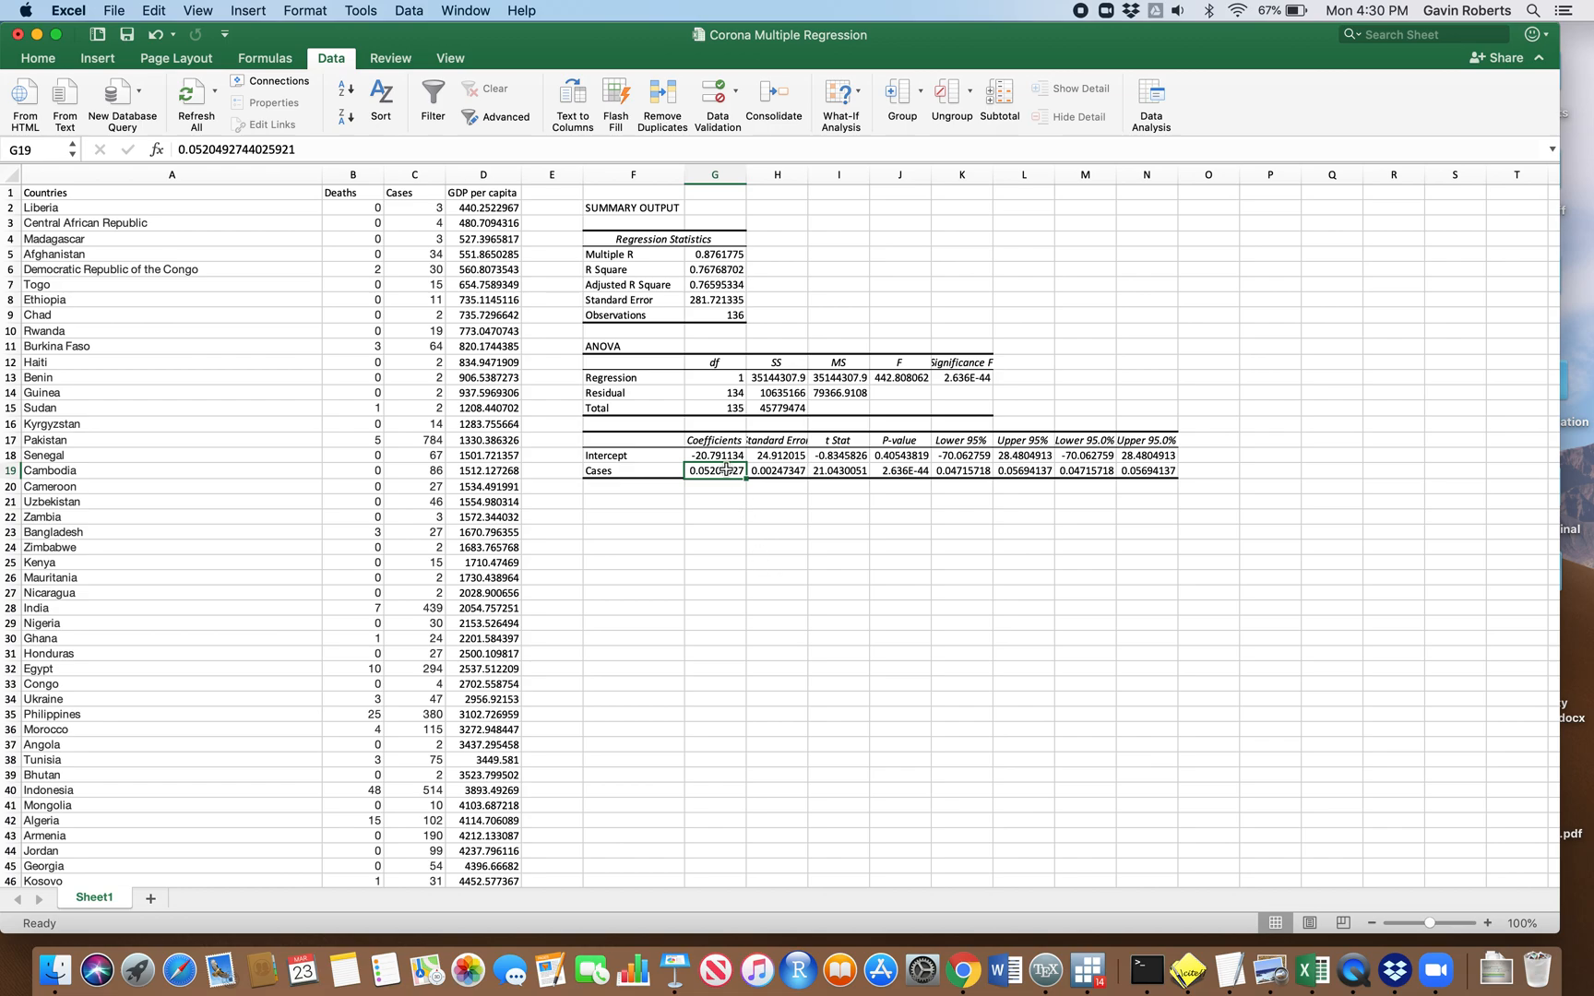
{"action": "left_click", "coordinate": [911, 471]}
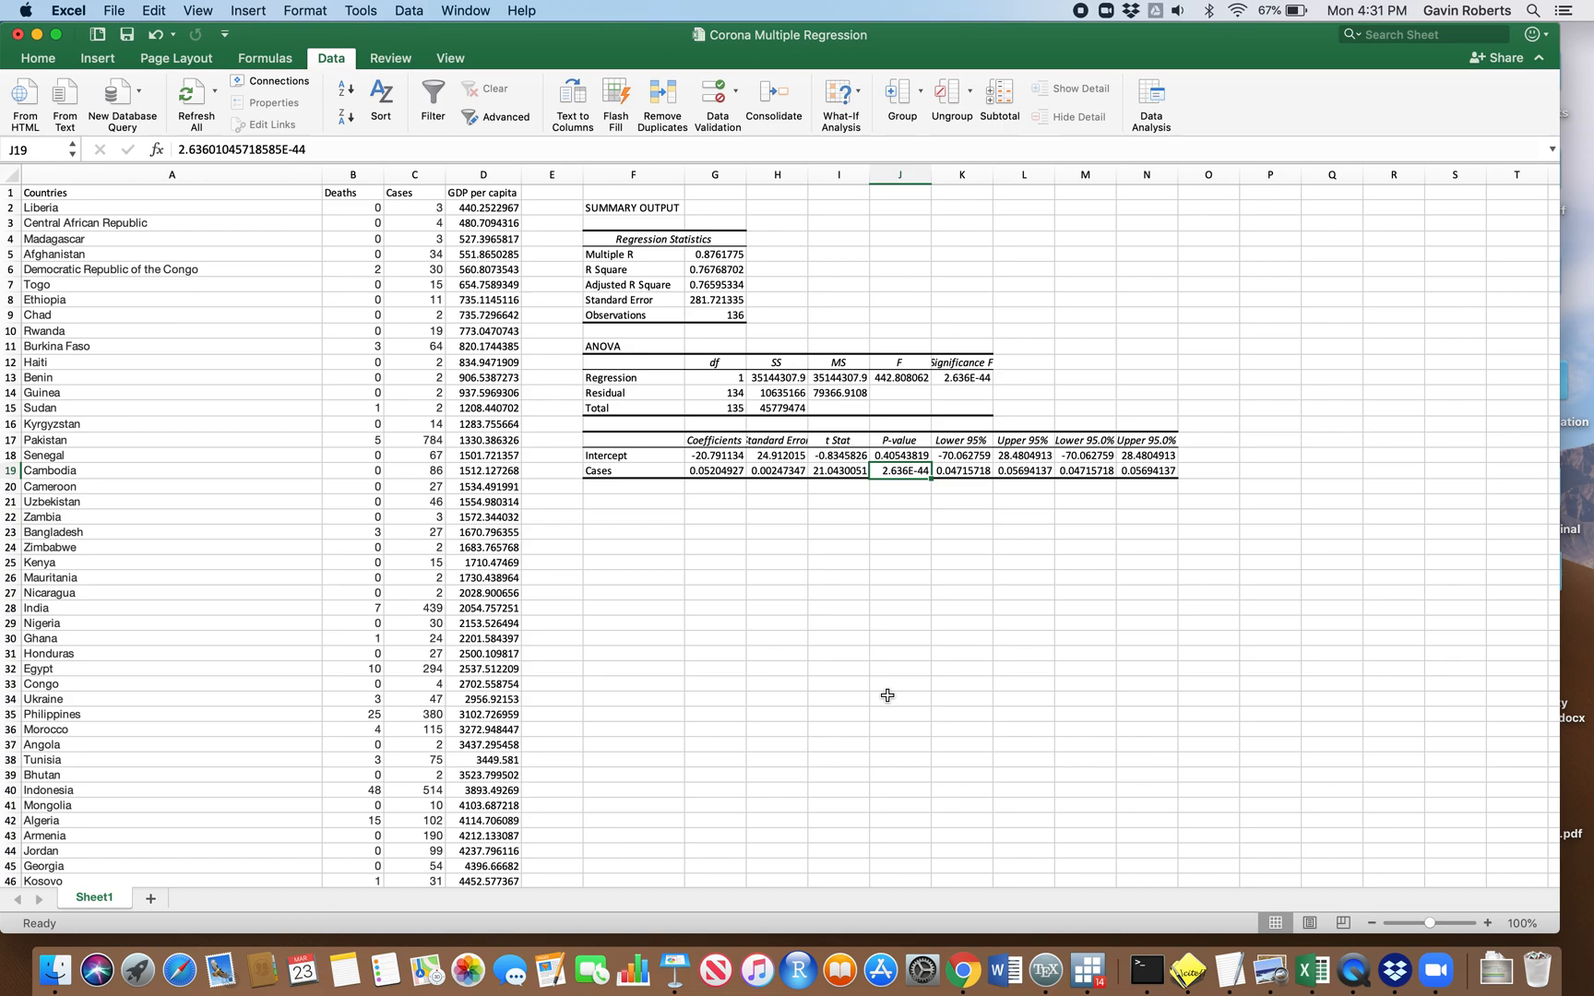
{"action": "left_click", "coordinate": [718, 470]}
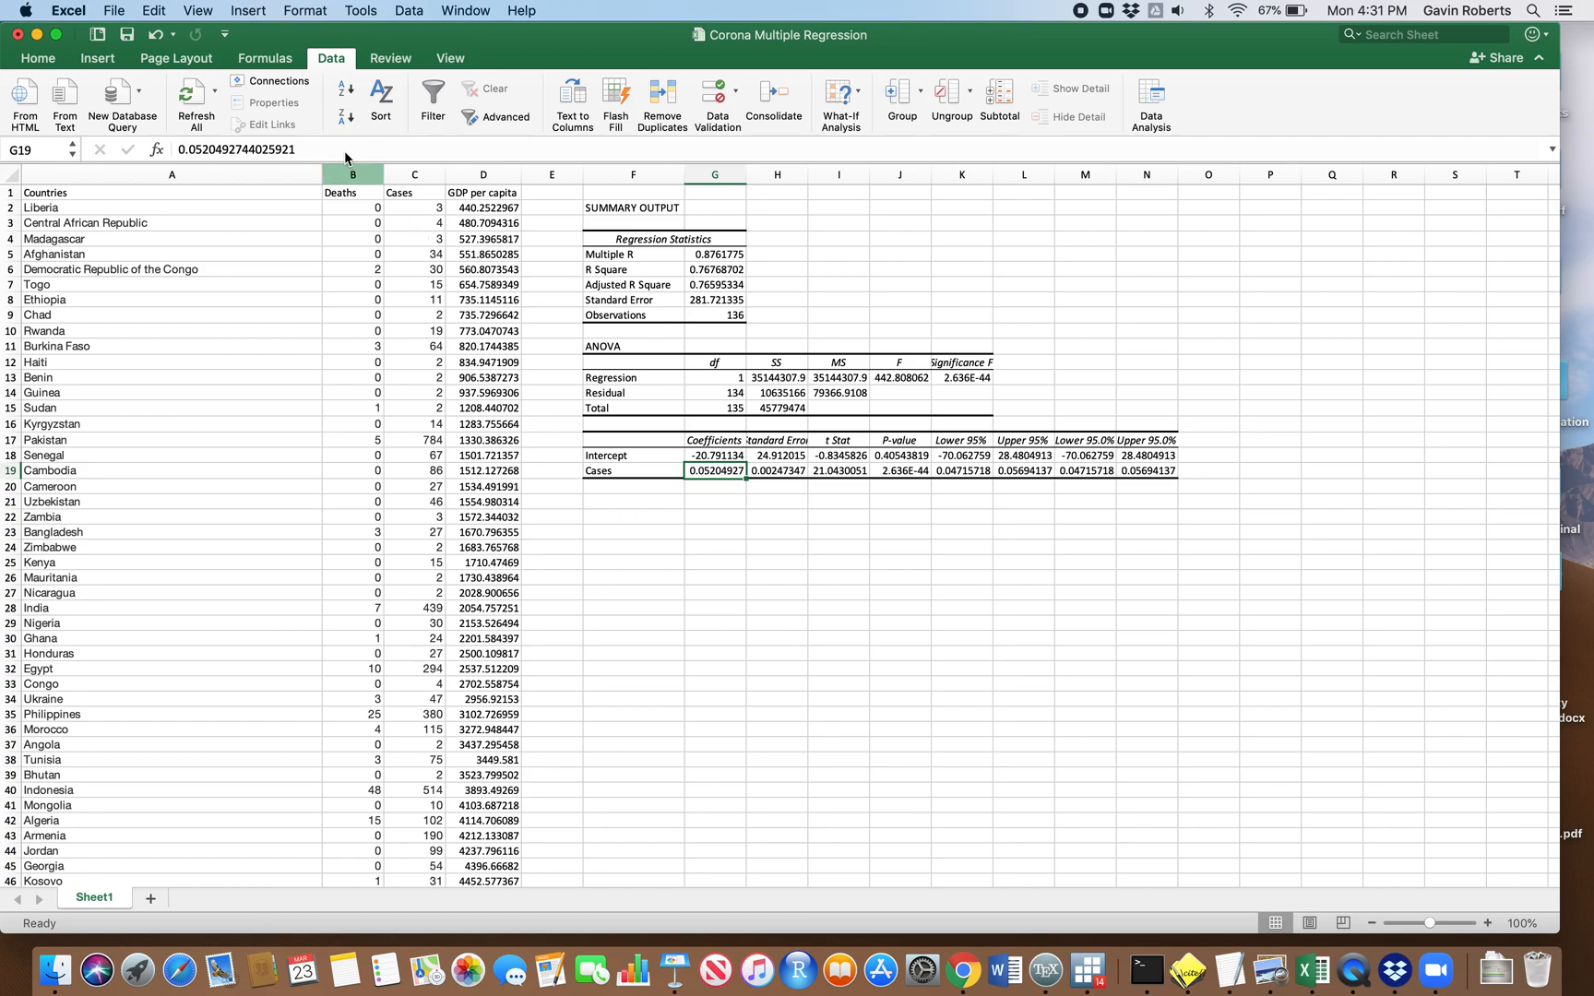
{"action": "left_click", "coordinate": [406, 173]}
{"action": "left_click", "coordinate": [360, 166]}
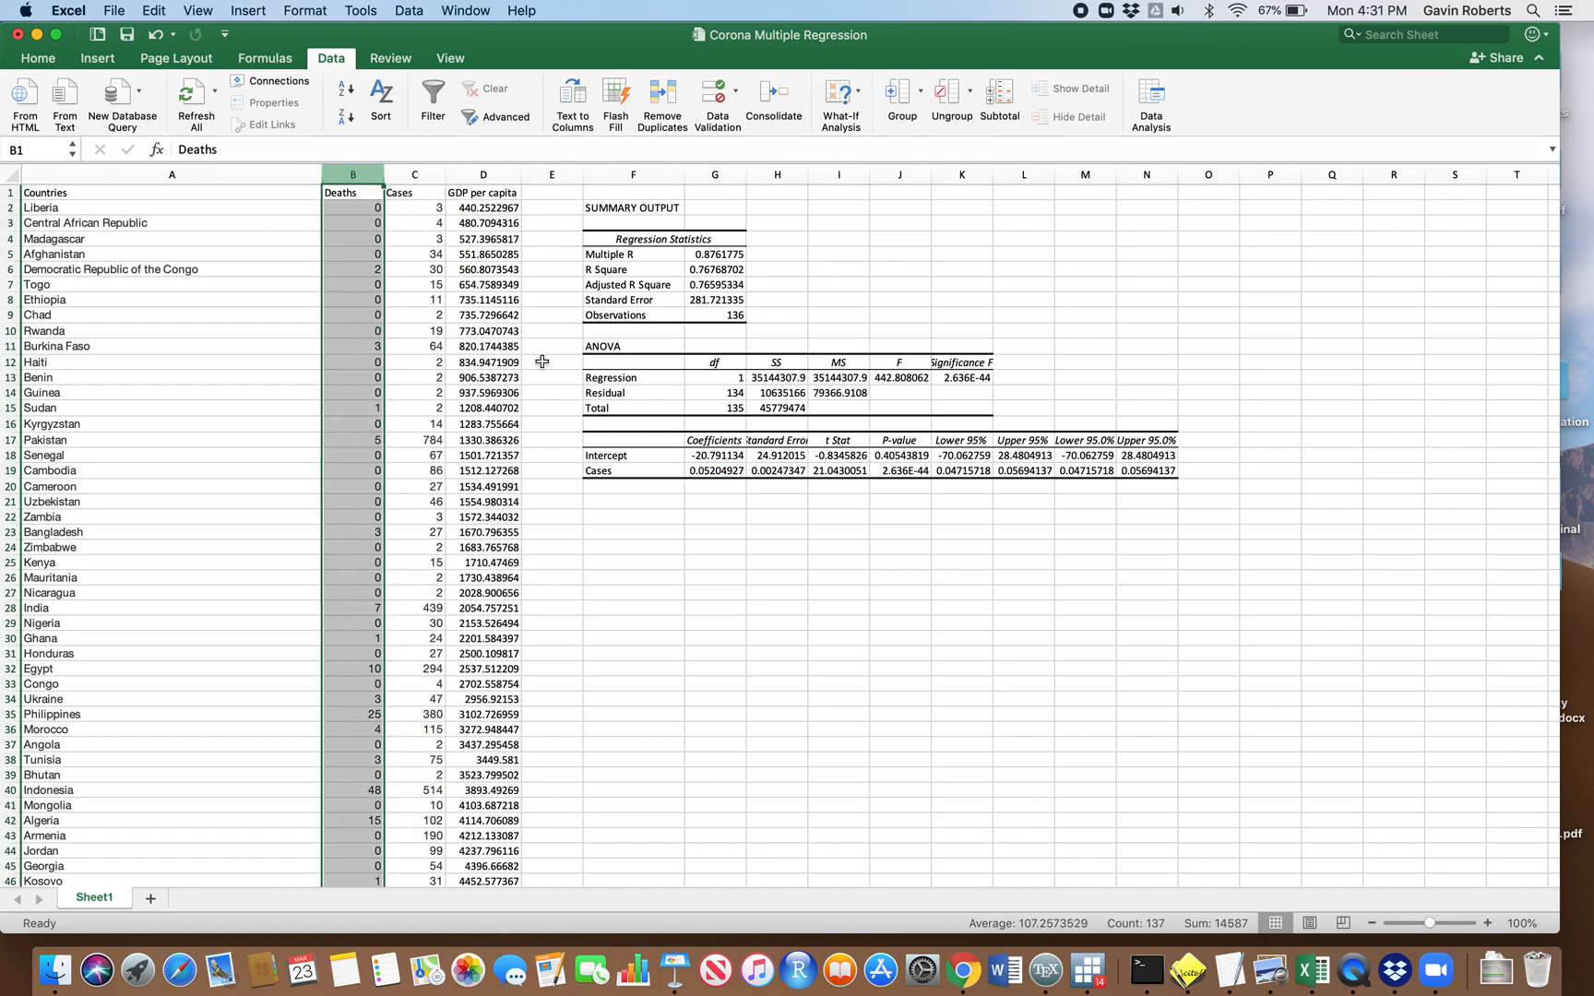
{"action": "left_click", "coordinate": [876, 579]}
{"action": "left_click", "coordinate": [913, 473]}
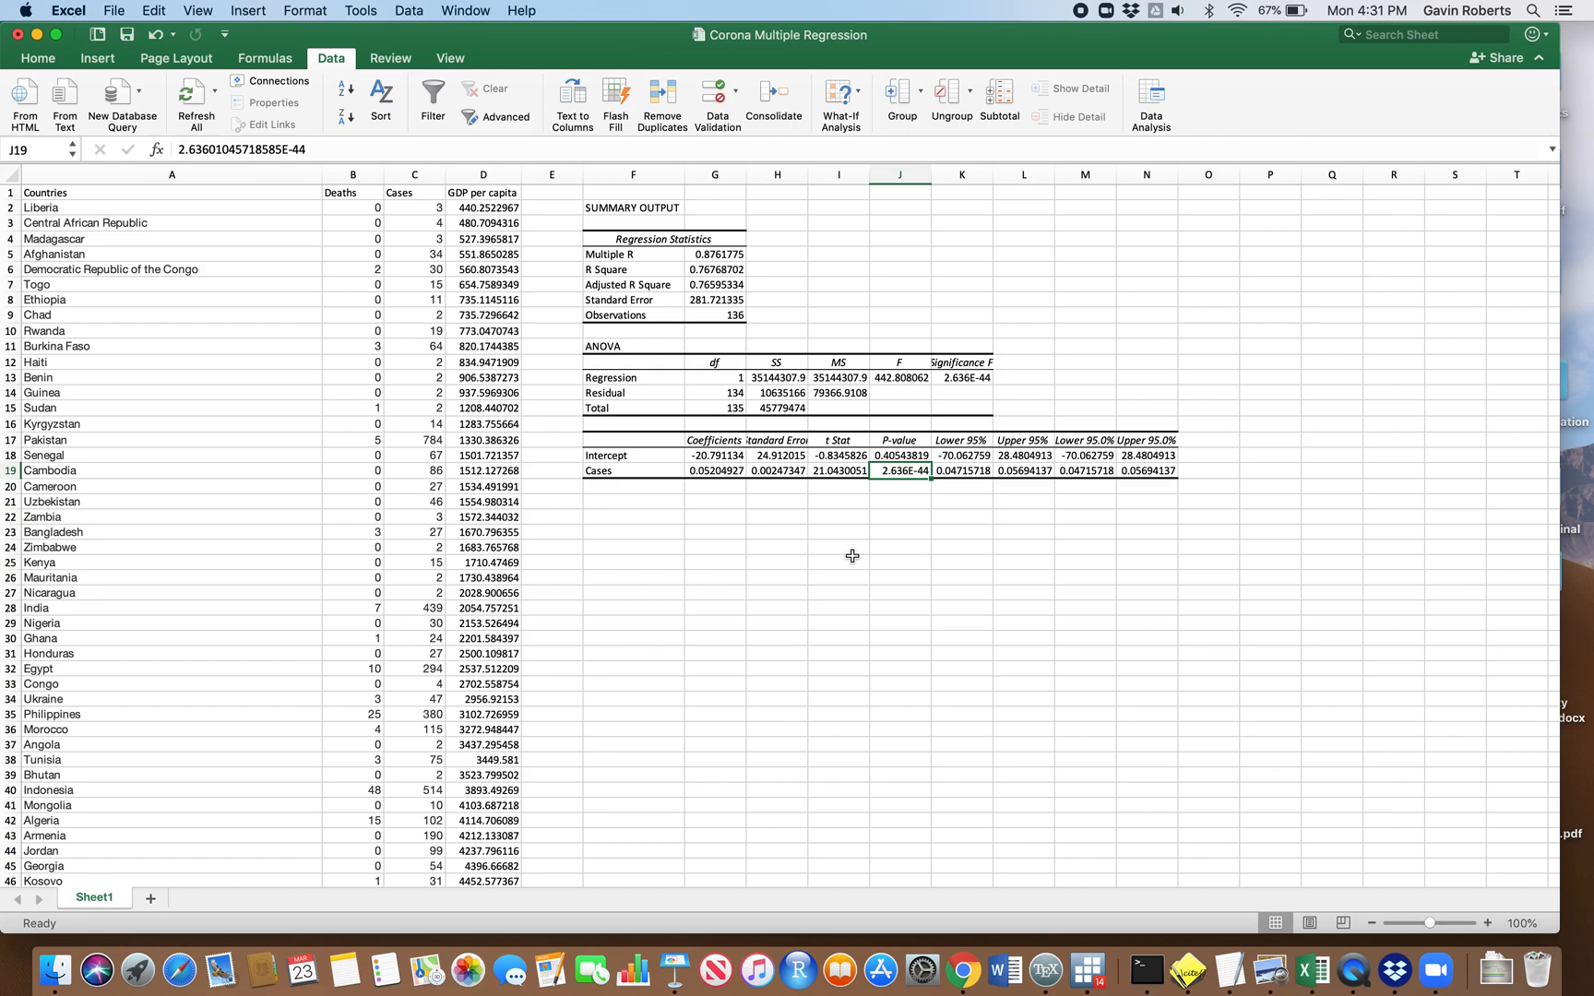
{"action": "left_click", "coordinate": [721, 271]}
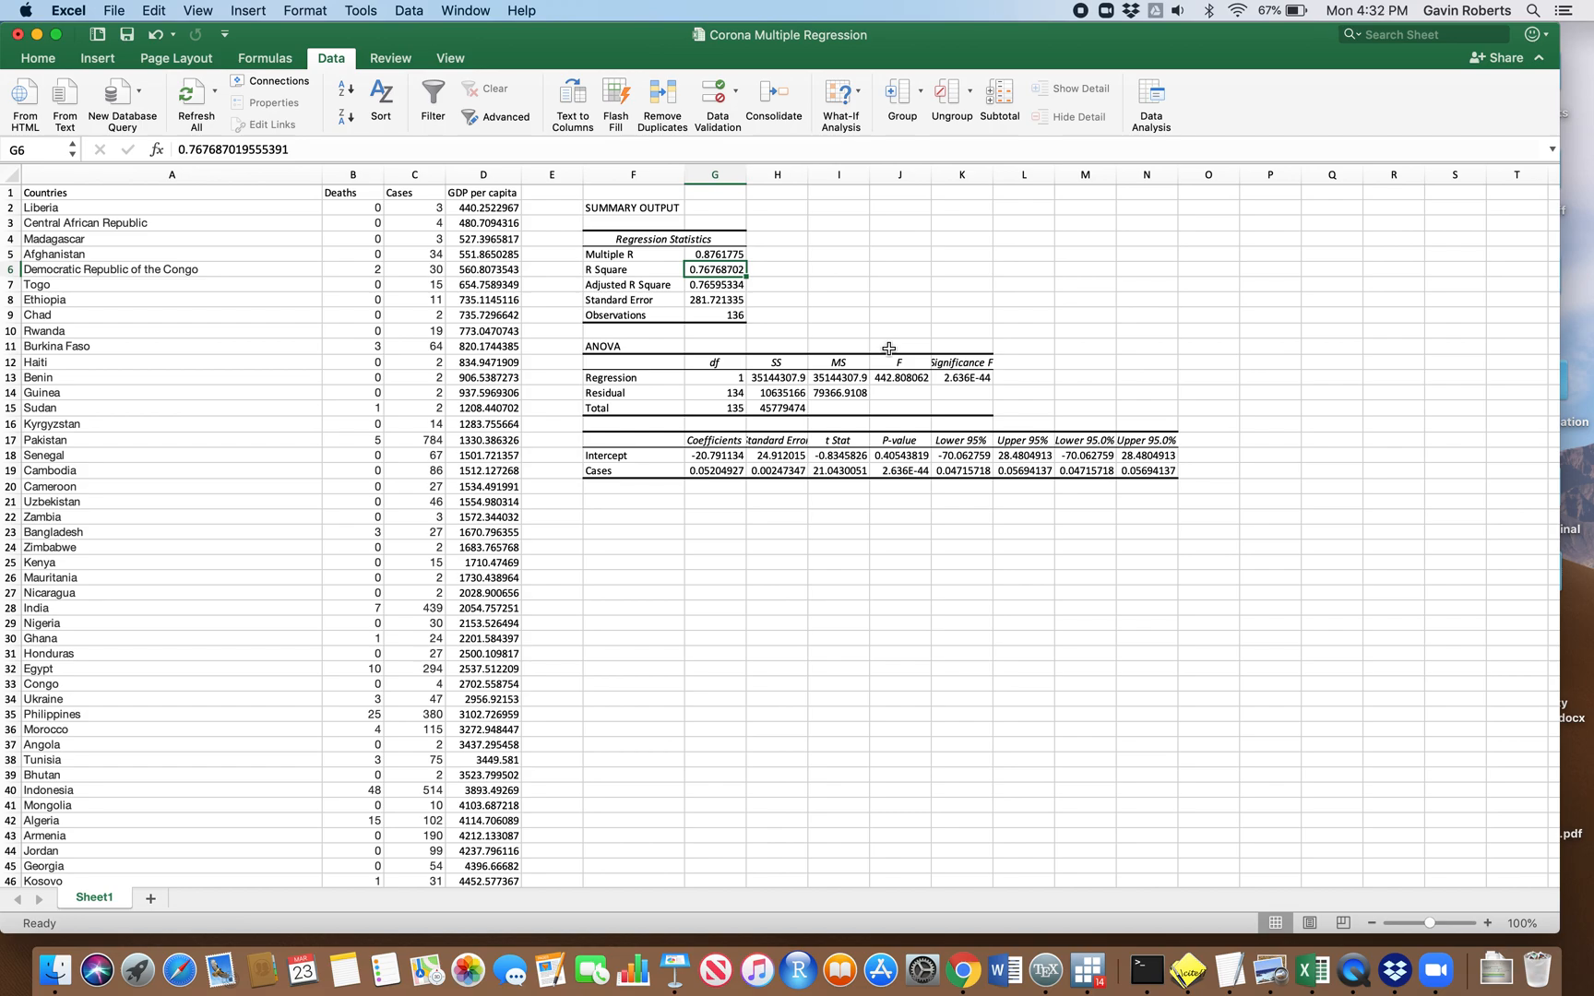
{"action": "left_click", "coordinate": [353, 175]}
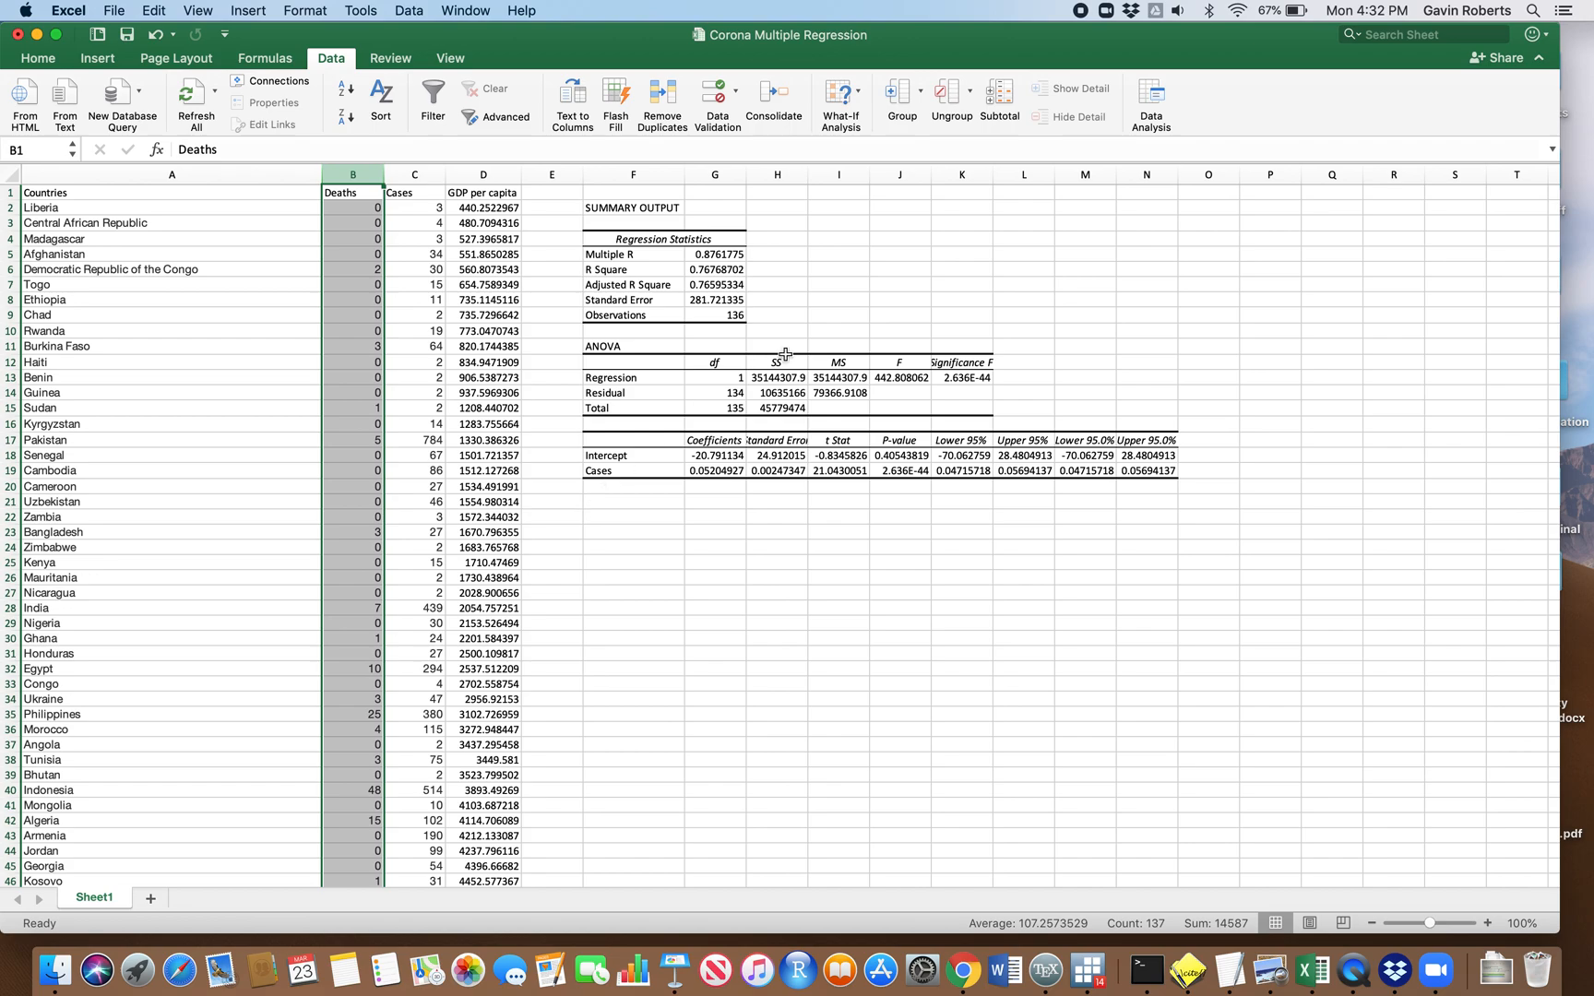
Step: Calculate the unexplained share of variation in H6 beside R Square with the formula =1-G6
{"action": "left_click", "coordinate": [771, 268]}
{"action": "type", "text": "="}
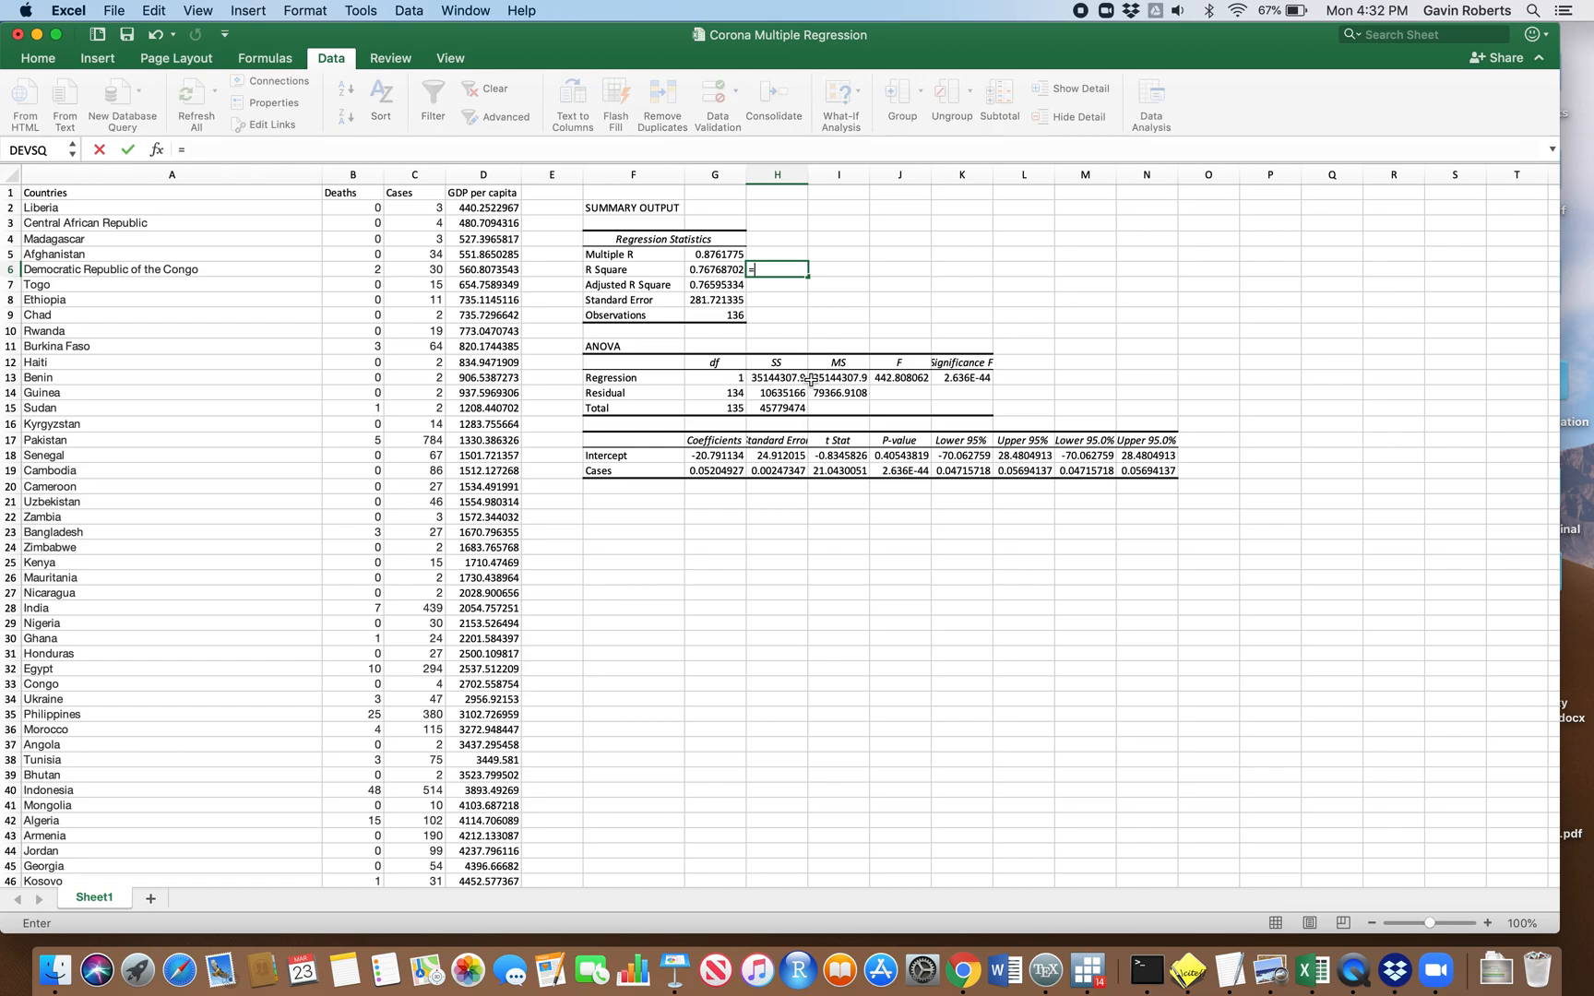
{"action": "type", "text": "1-"}
{"action": "left_click", "coordinate": [724, 270]}
{"action": "key", "text": "Return"}
{"action": "left_click", "coordinate": [1017, 317]}
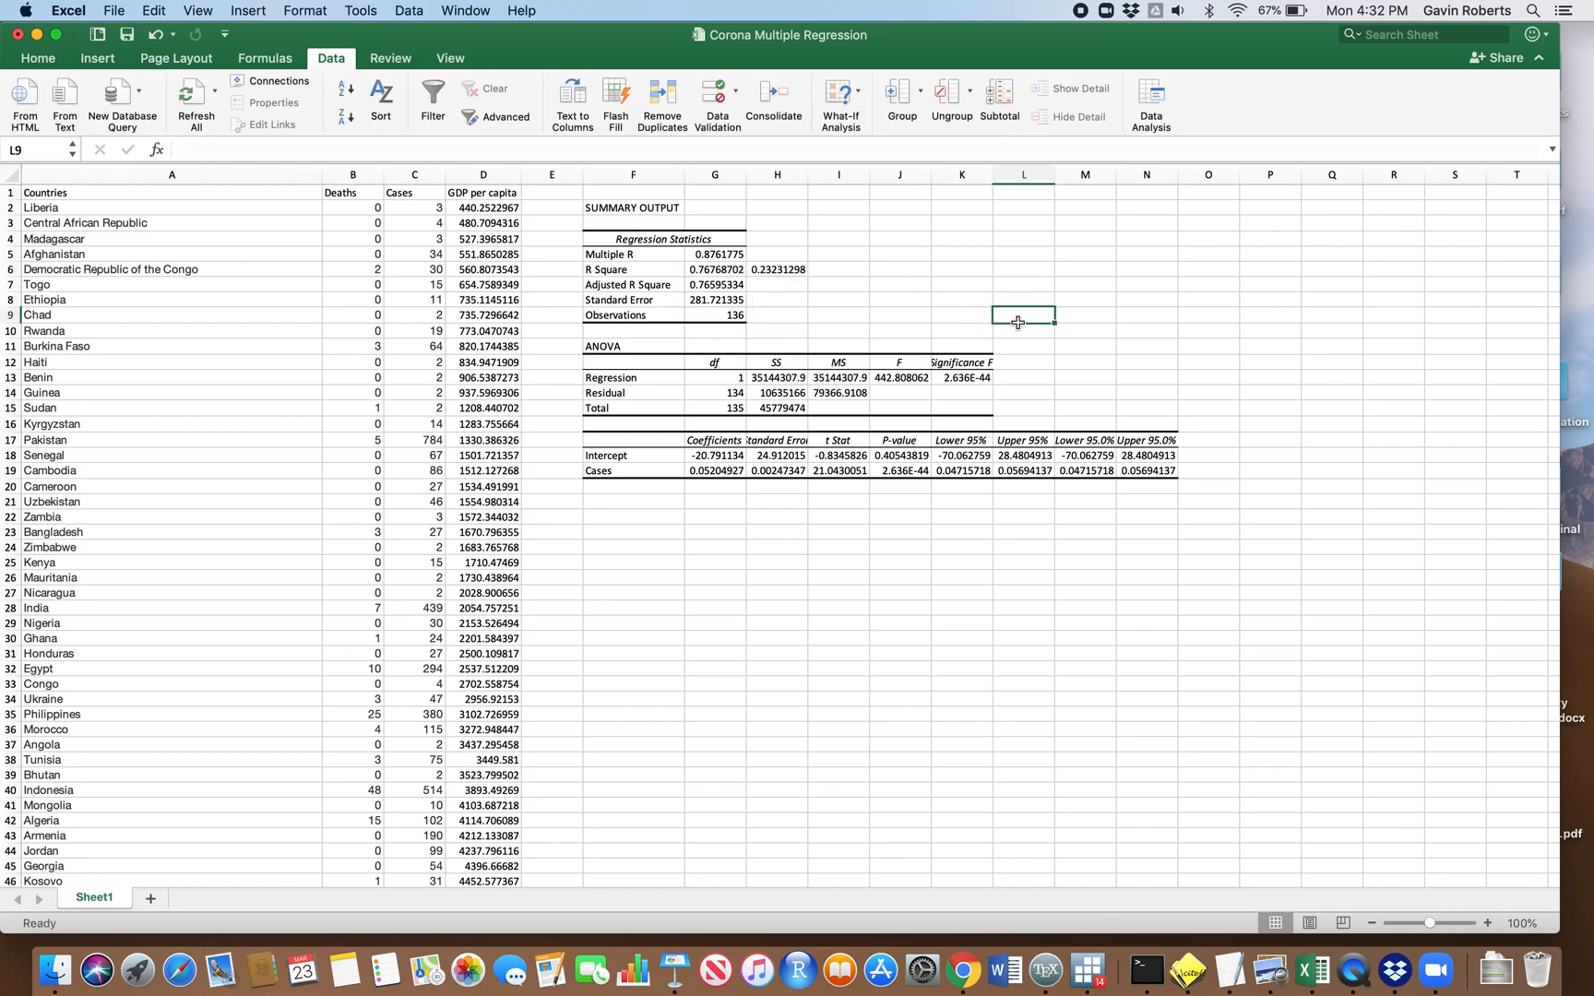
Step: Add the explained and unexplained shares in cell I6 with the formula =G6+H6
{"action": "left_click", "coordinate": [794, 270]}
{"action": "type", "text": "="}
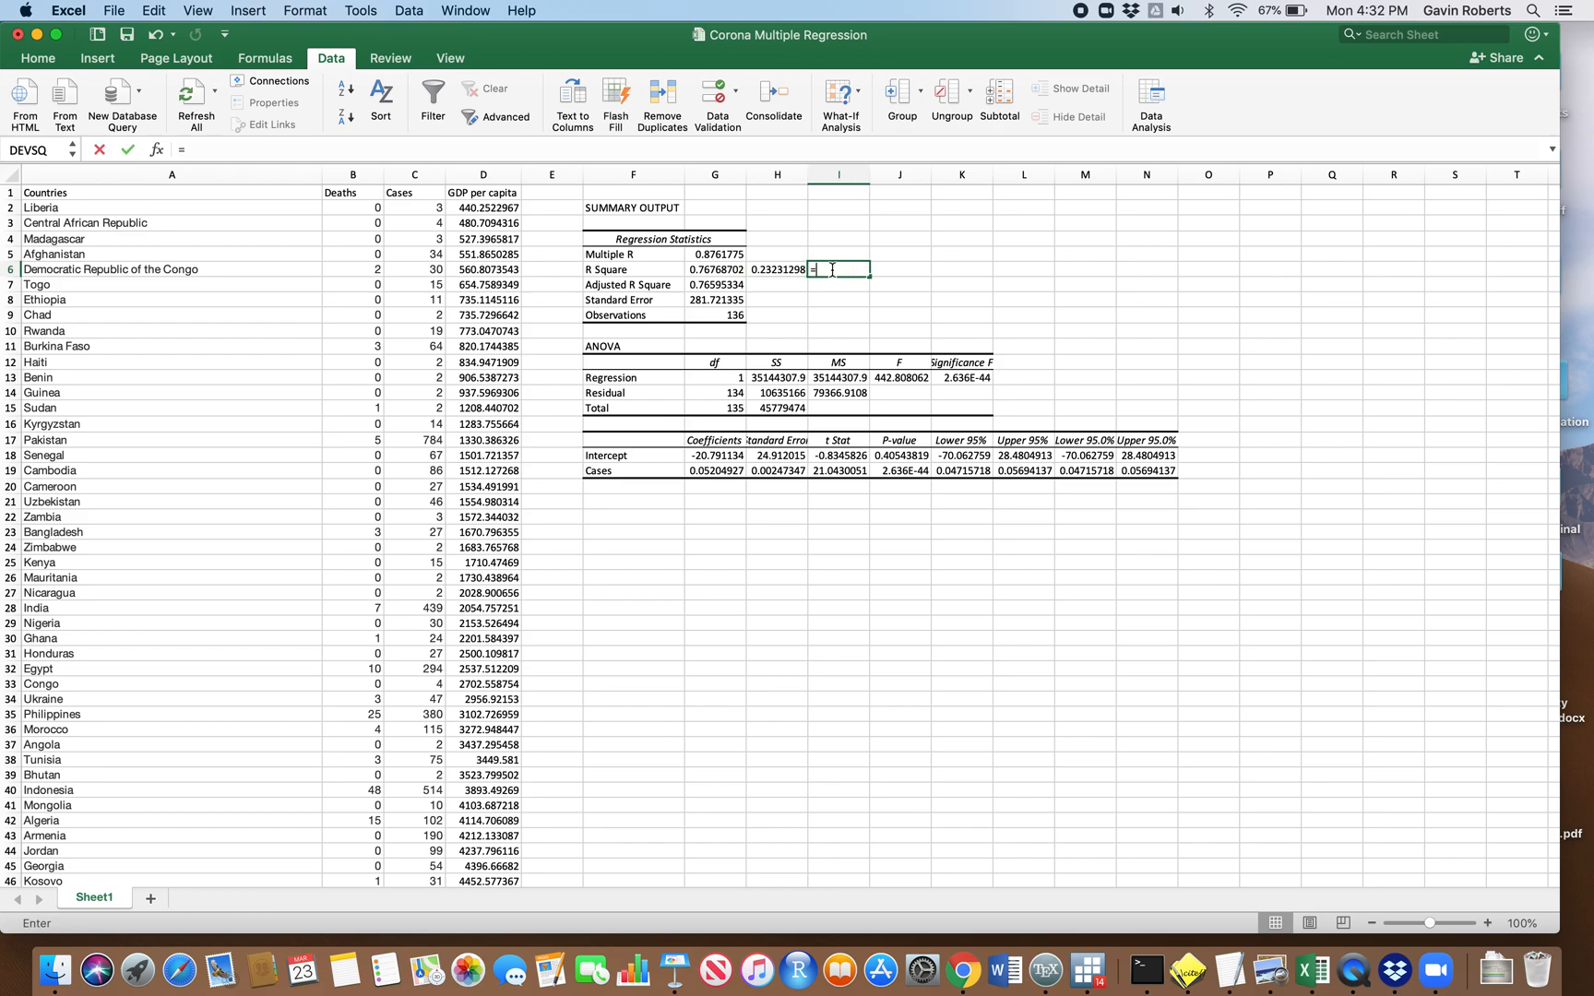
{"action": "left_click", "coordinate": [715, 271]}
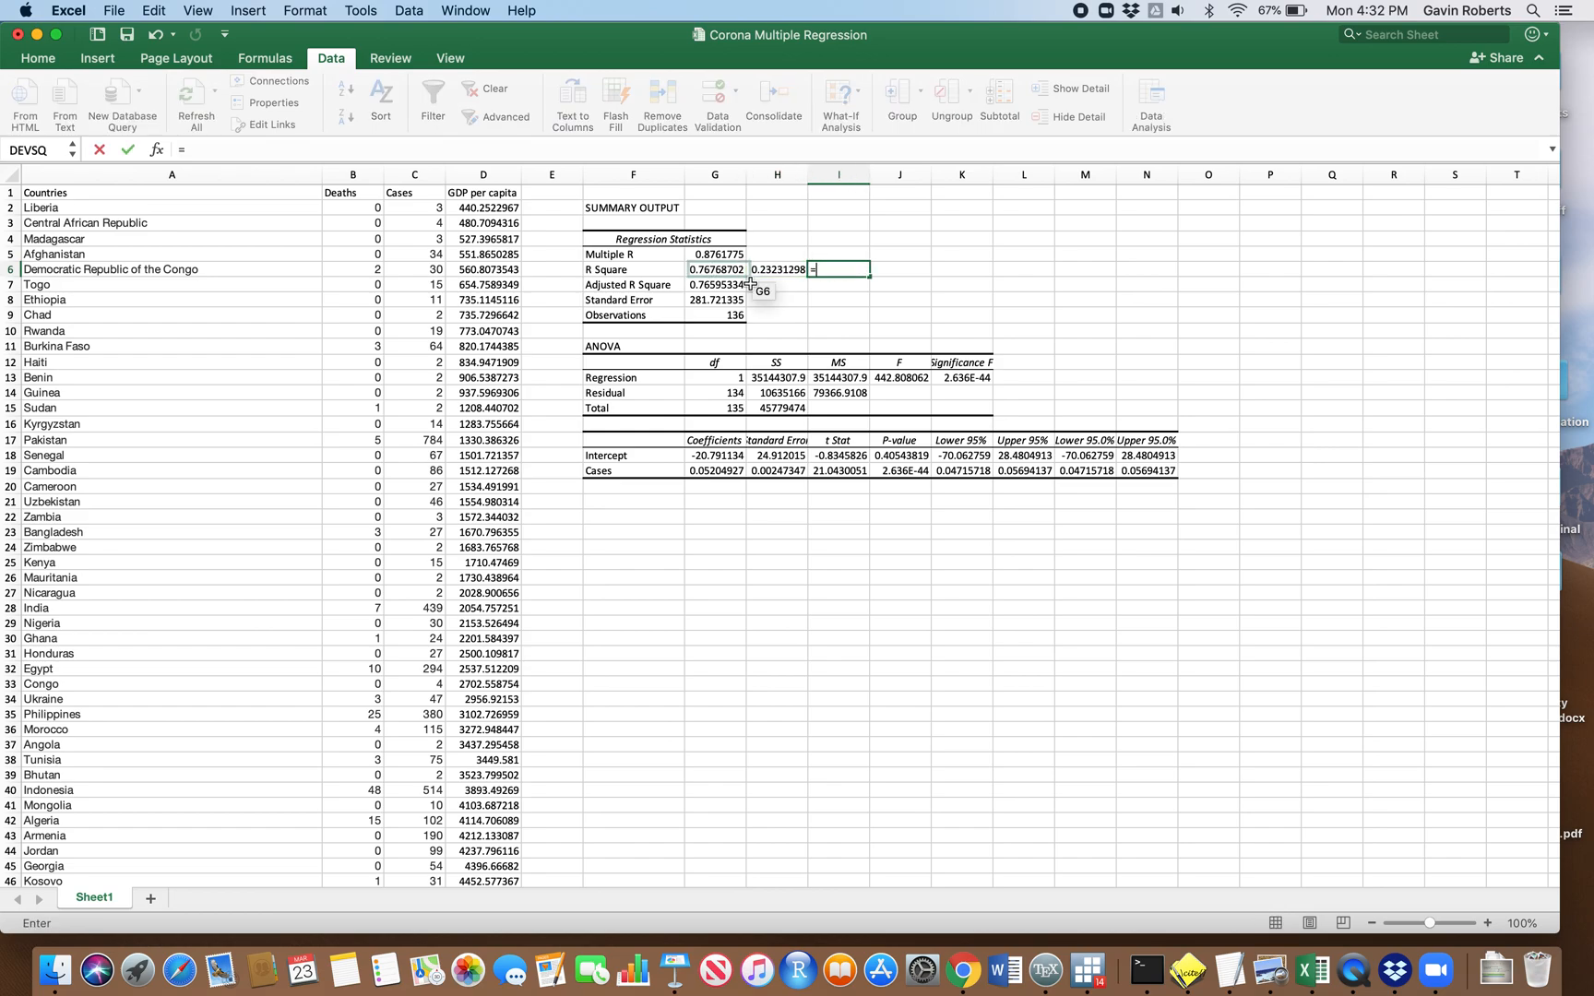
{"action": "type", "text": "+"}
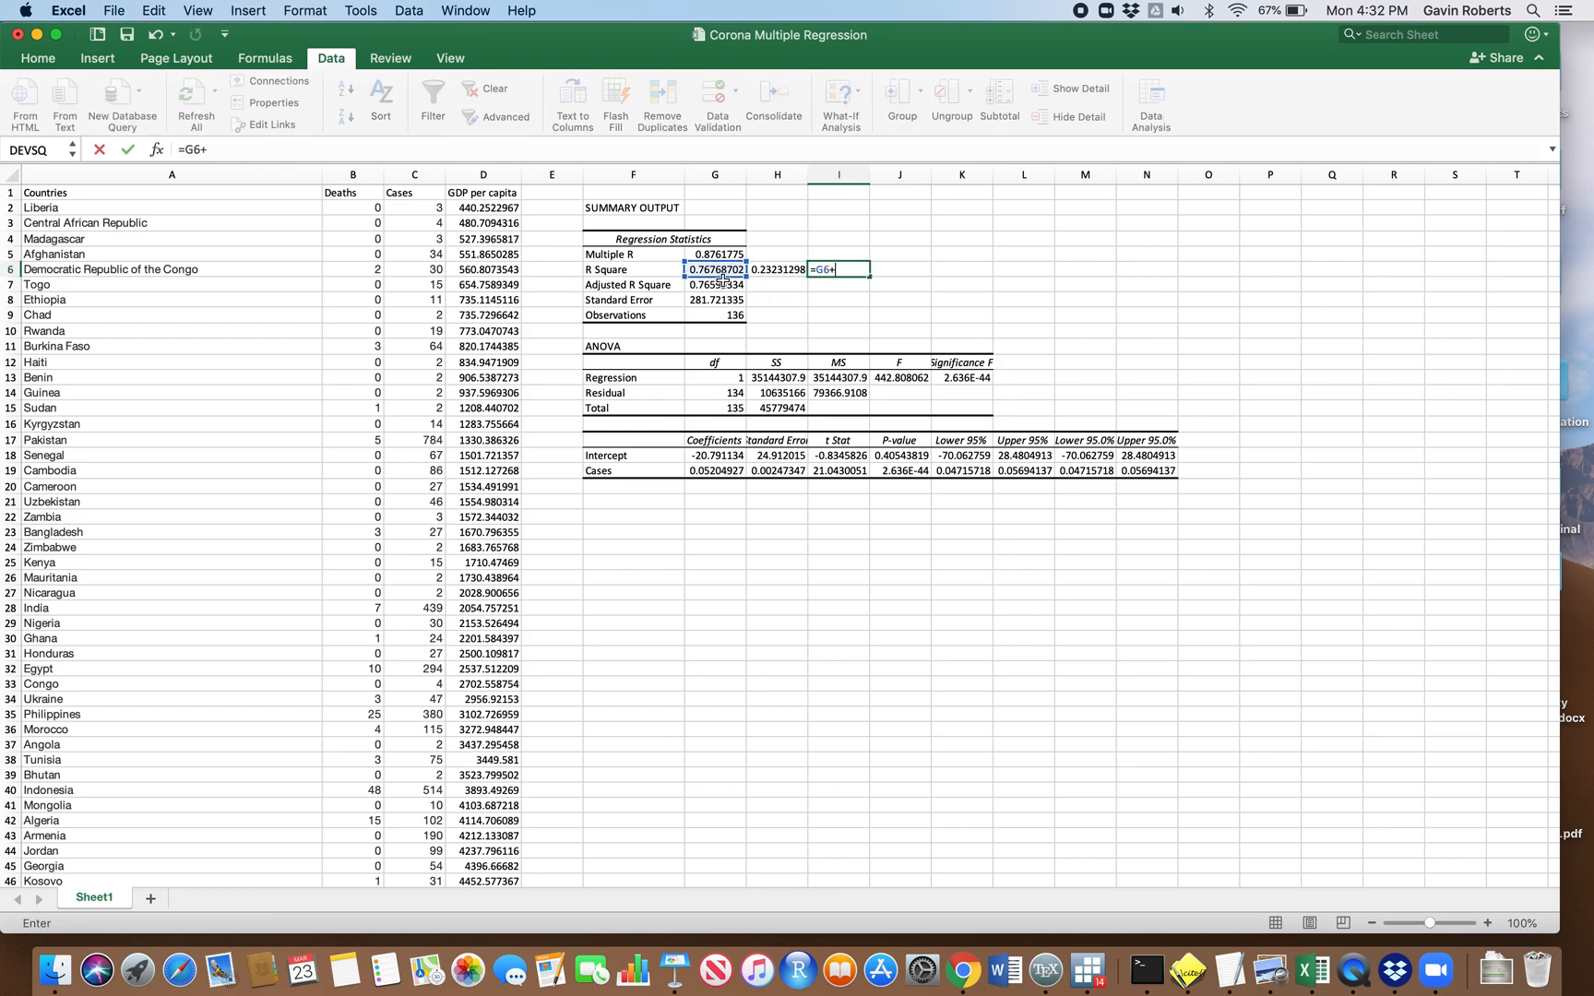
{"action": "left_click", "coordinate": [776, 269]}
{"action": "key", "text": "Return"}
Step: Review R Square in G6, the unexplained share in H6 and their sum in I6
{"action": "left_click", "coordinate": [729, 270]}
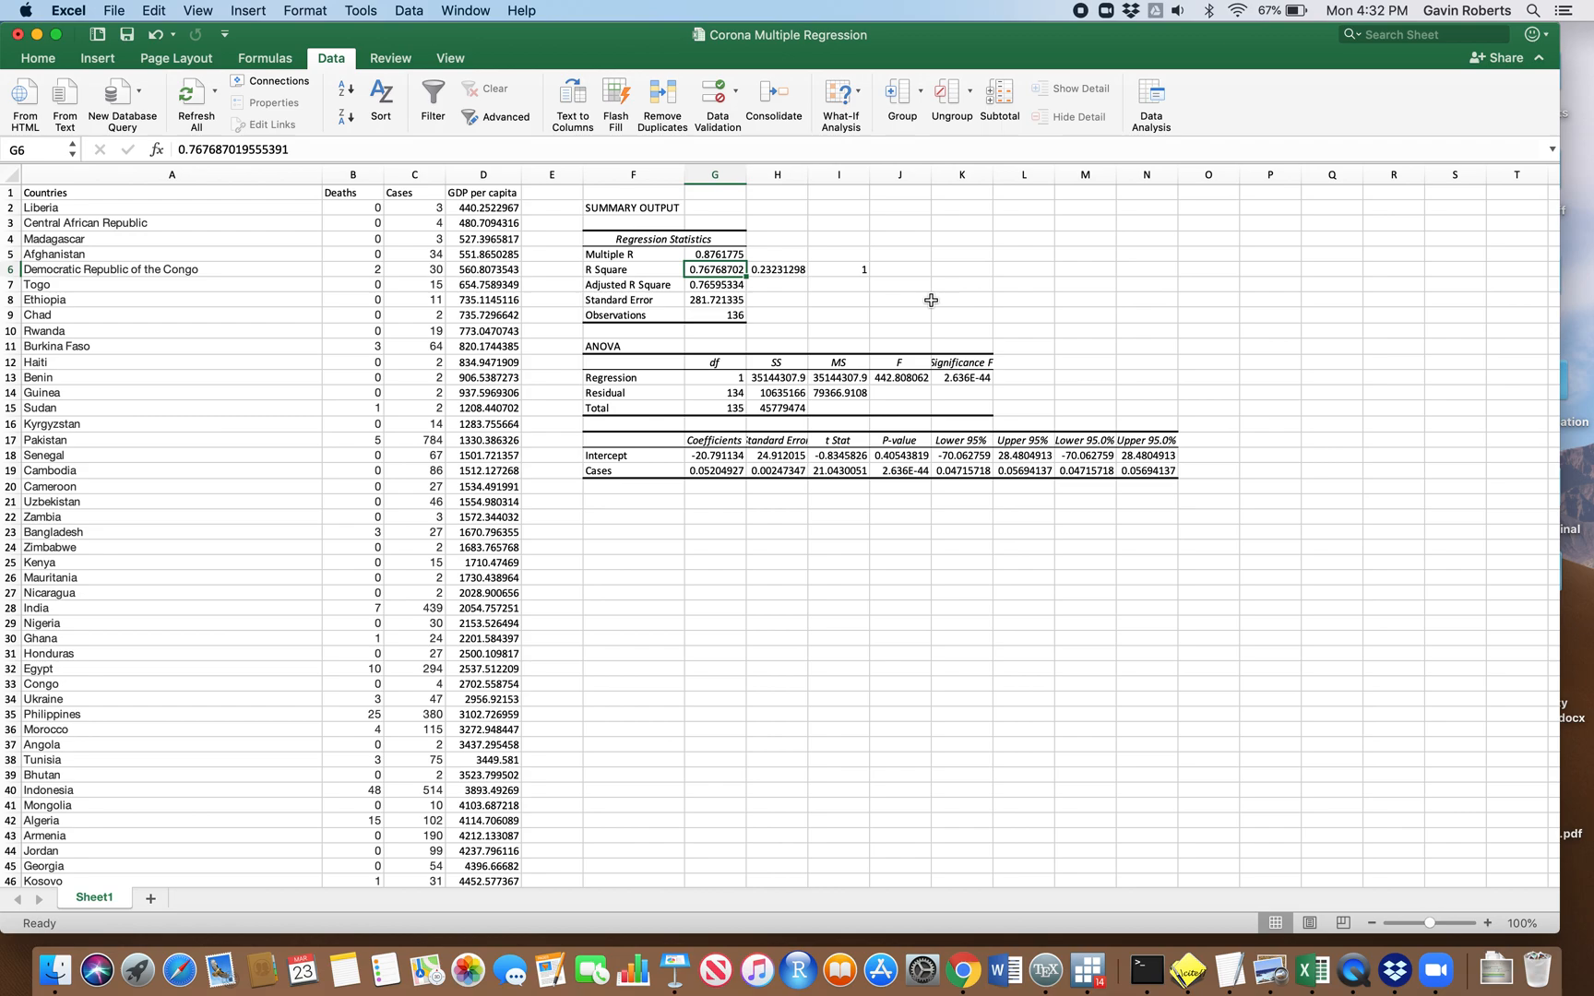
{"action": "left_click", "coordinate": [792, 273]}
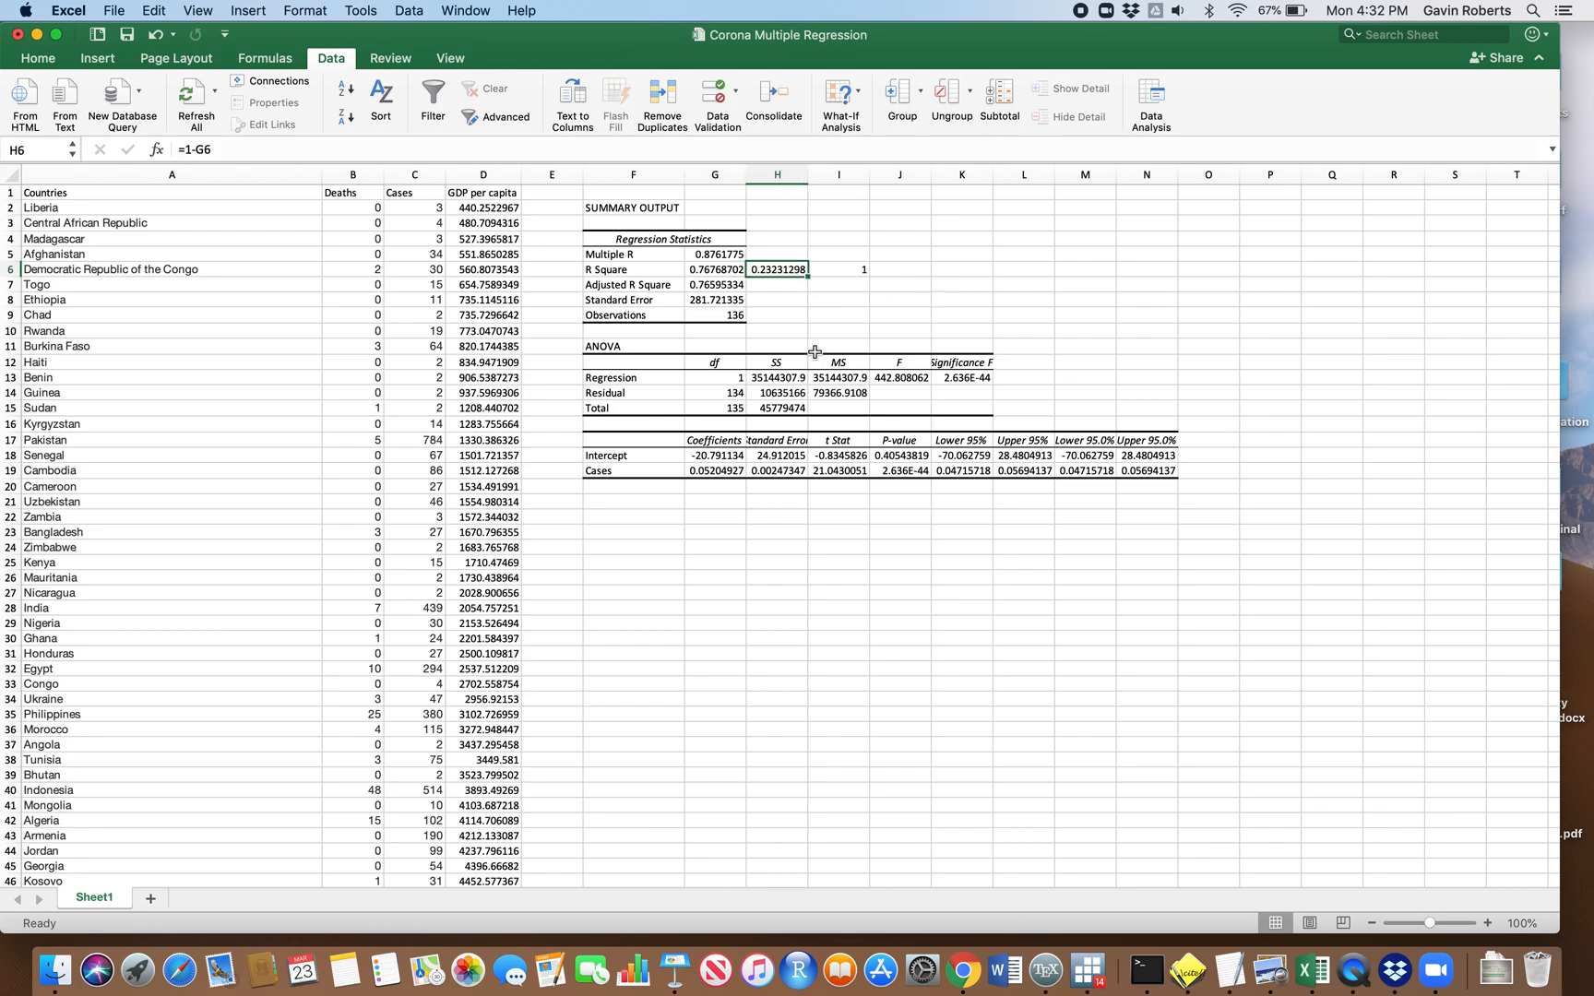
{"action": "left_click", "coordinate": [838, 276]}
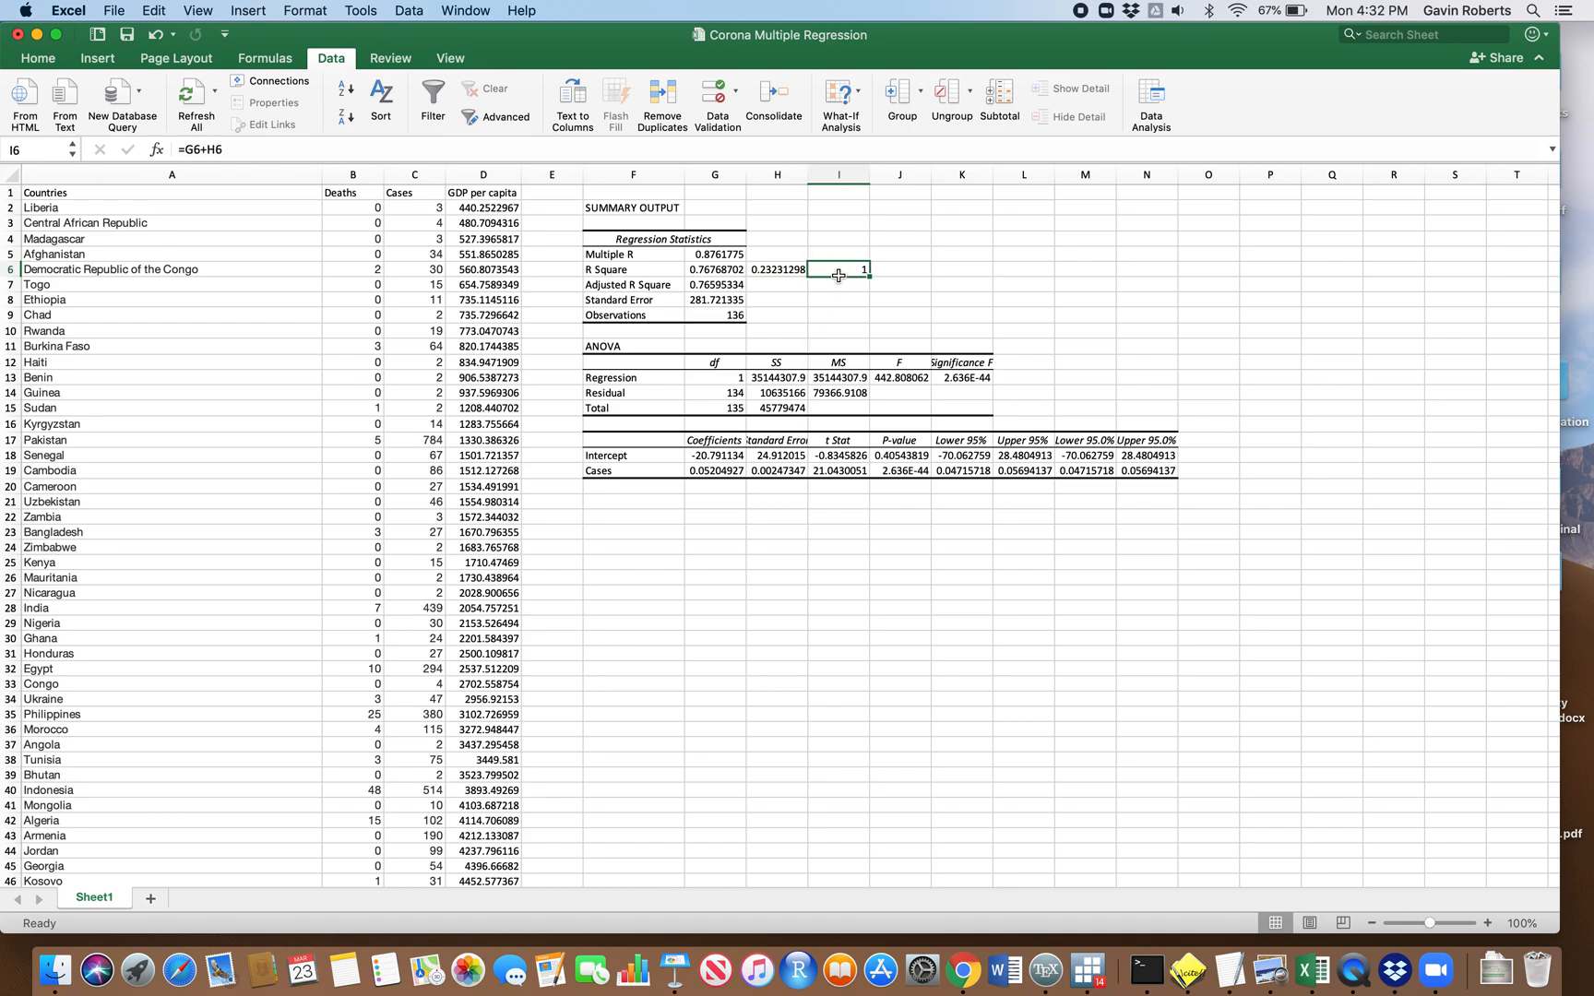
{"action": "left_click", "coordinate": [760, 274]}
{"action": "left_click", "coordinate": [728, 270]}
{"action": "left_click", "coordinate": [789, 270]}
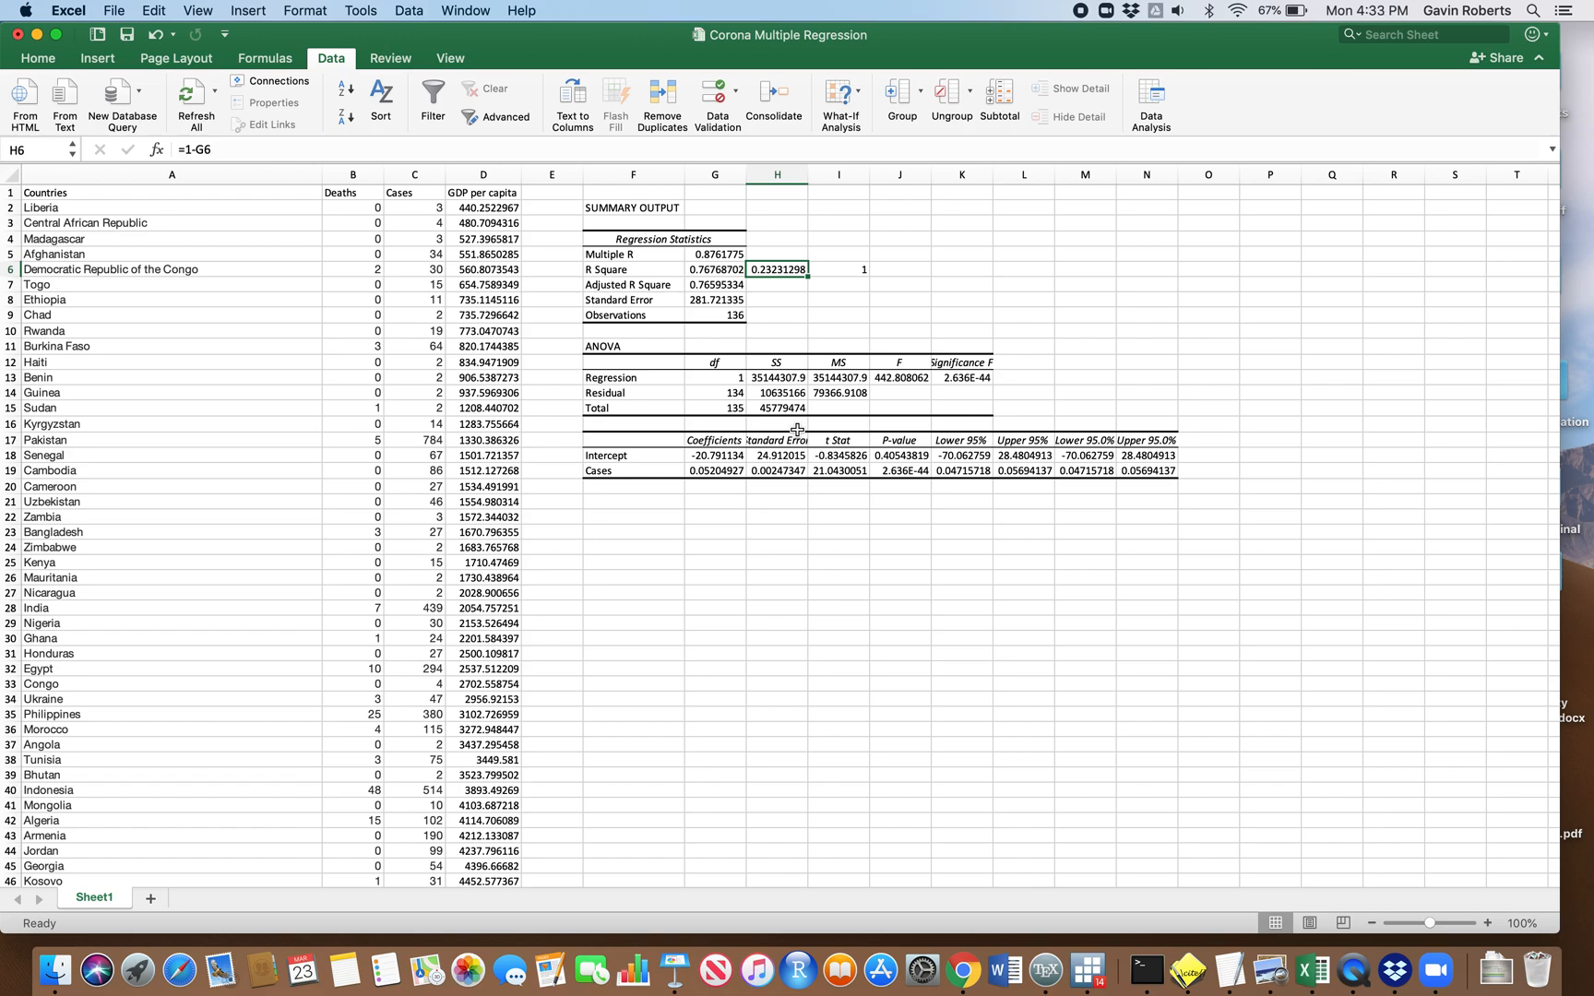
{"action": "left_click", "coordinate": [731, 270]}
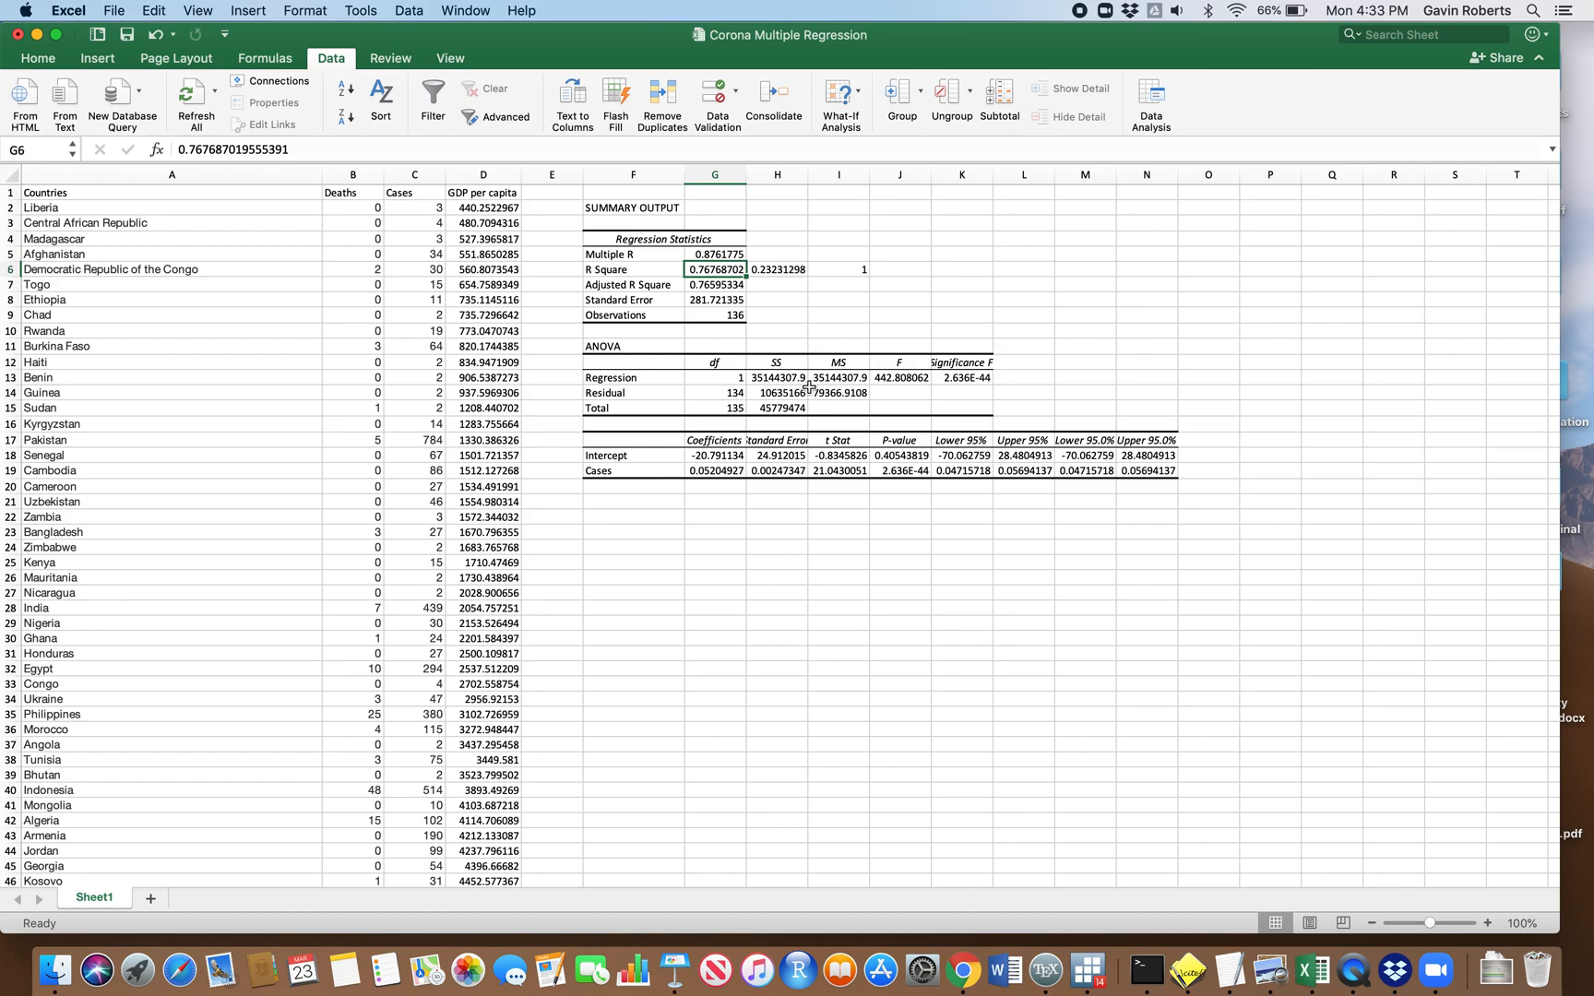
{"action": "left_click", "coordinate": [770, 271]}
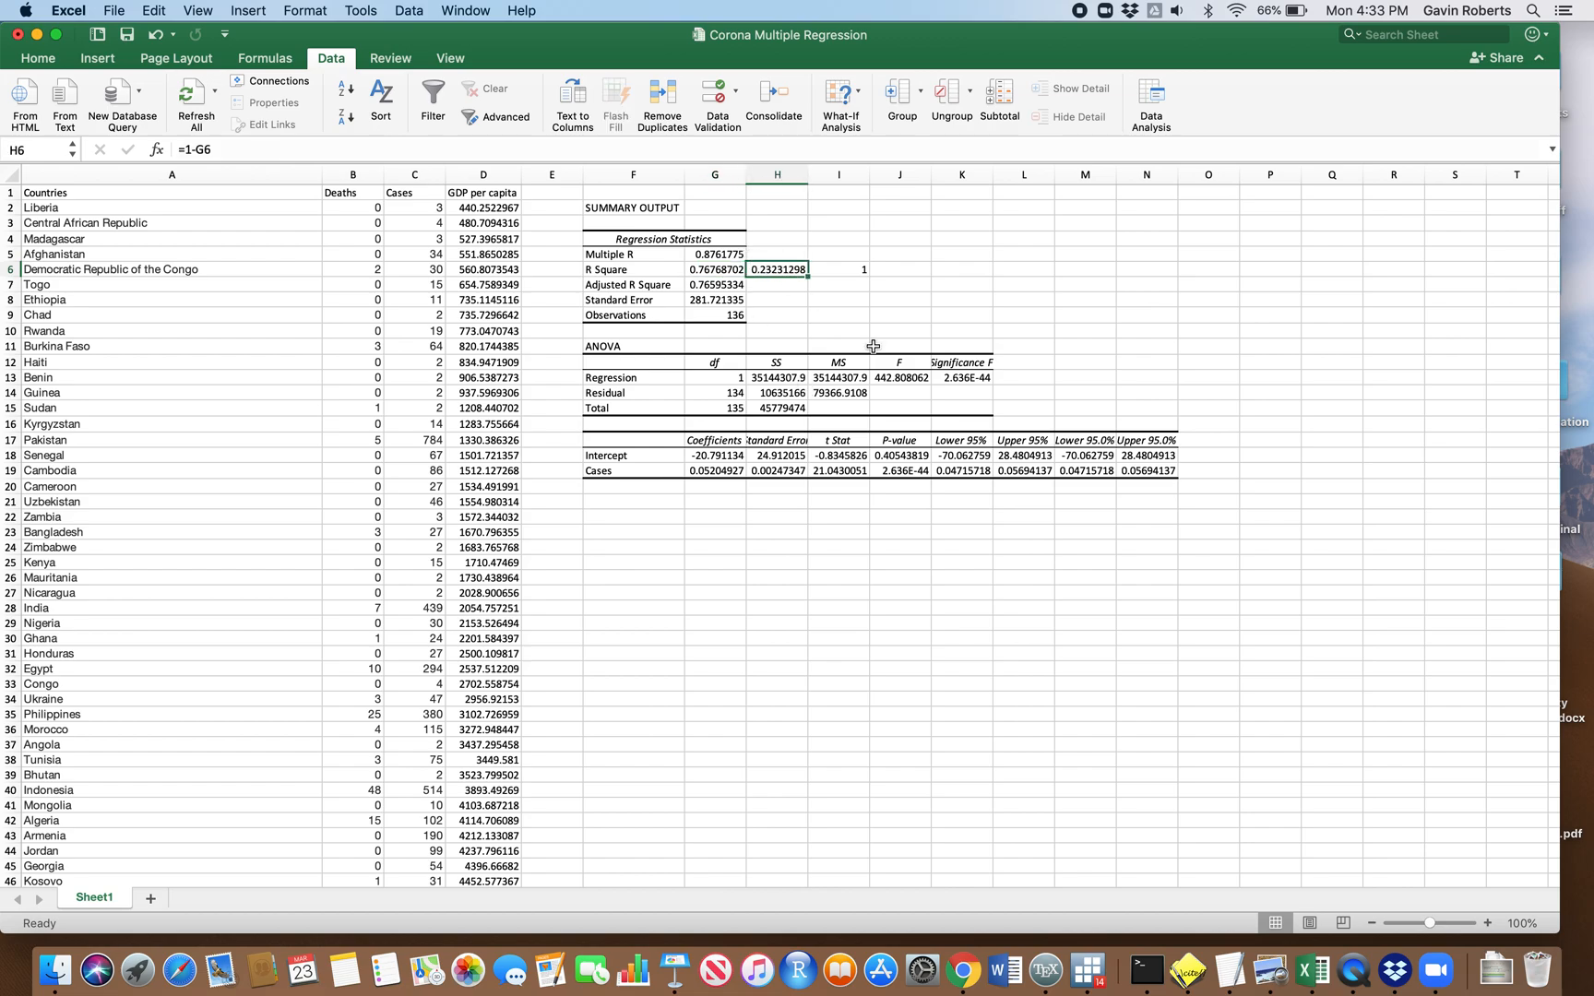
{"action": "left_click", "coordinate": [886, 543]}
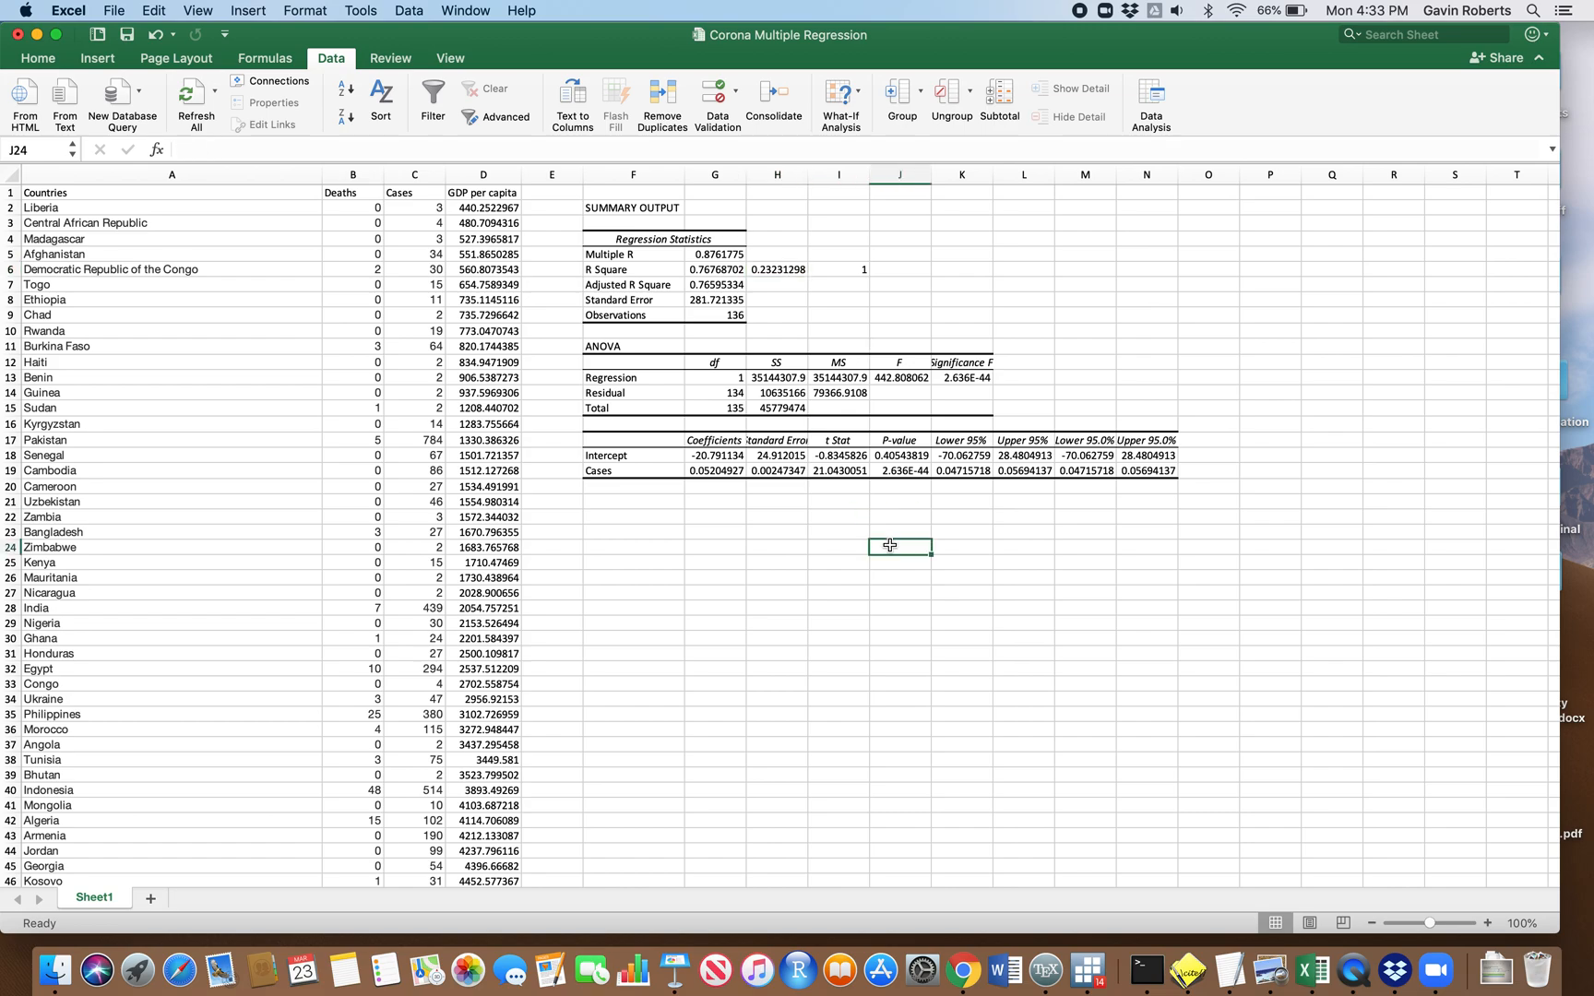
Step: Reopen the Regression tool from the Data Analysis tools and move its dialog clear of the data columns
{"action": "left_click", "coordinate": [642, 501]}
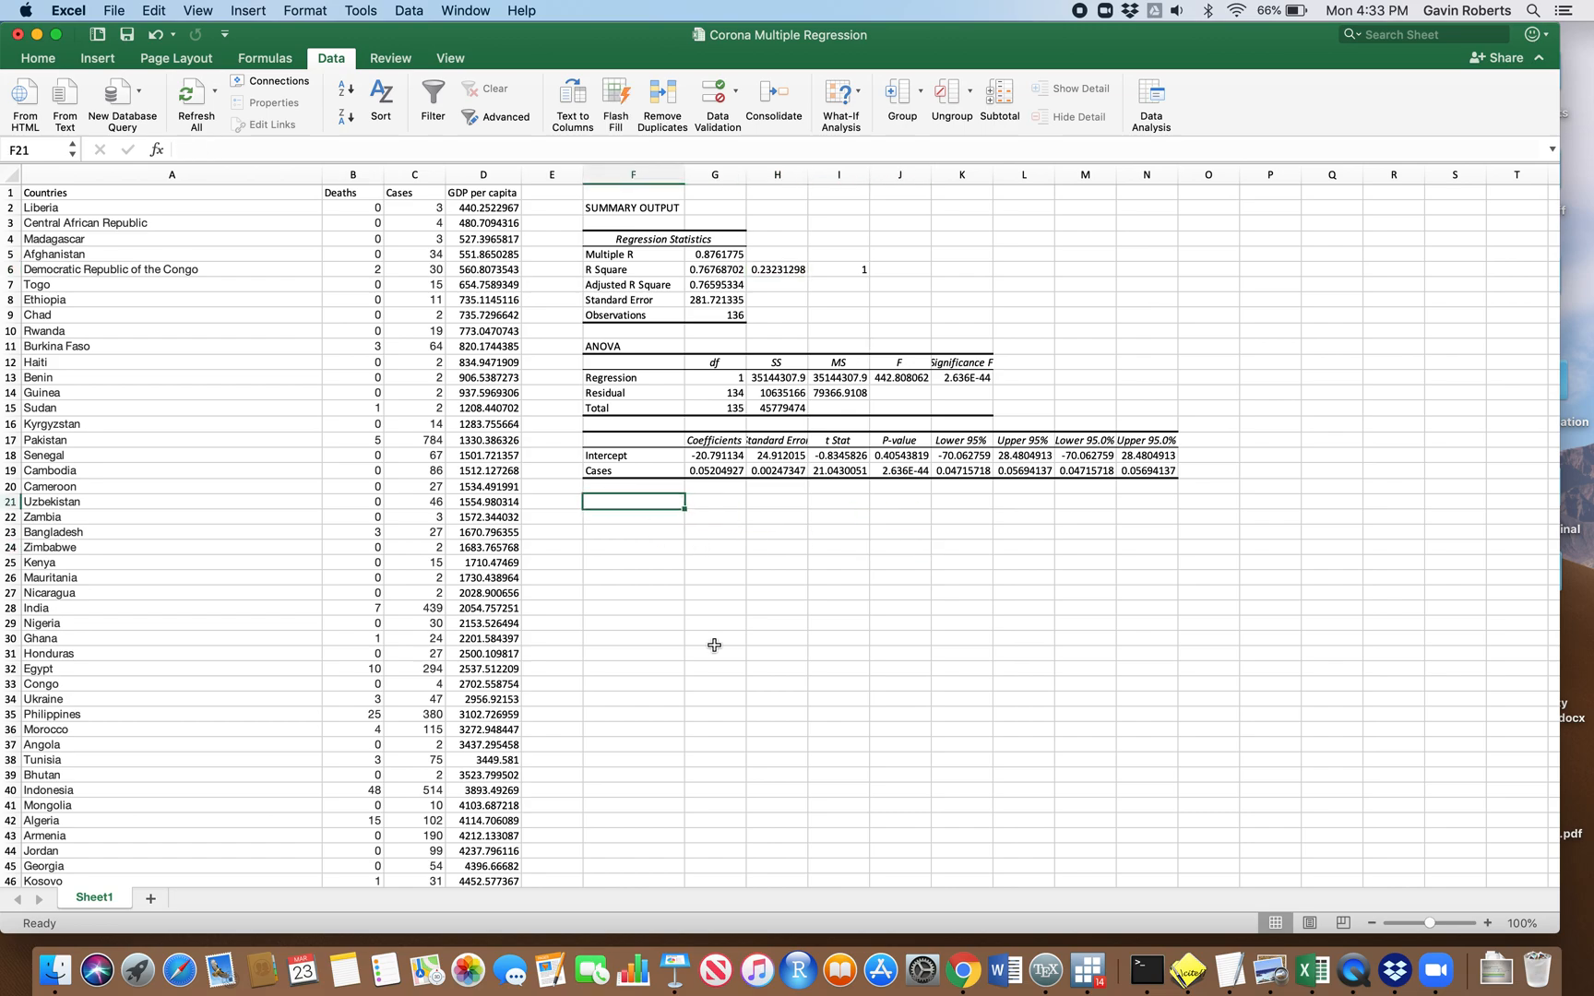
{"action": "left_click", "coordinate": [483, 175]}
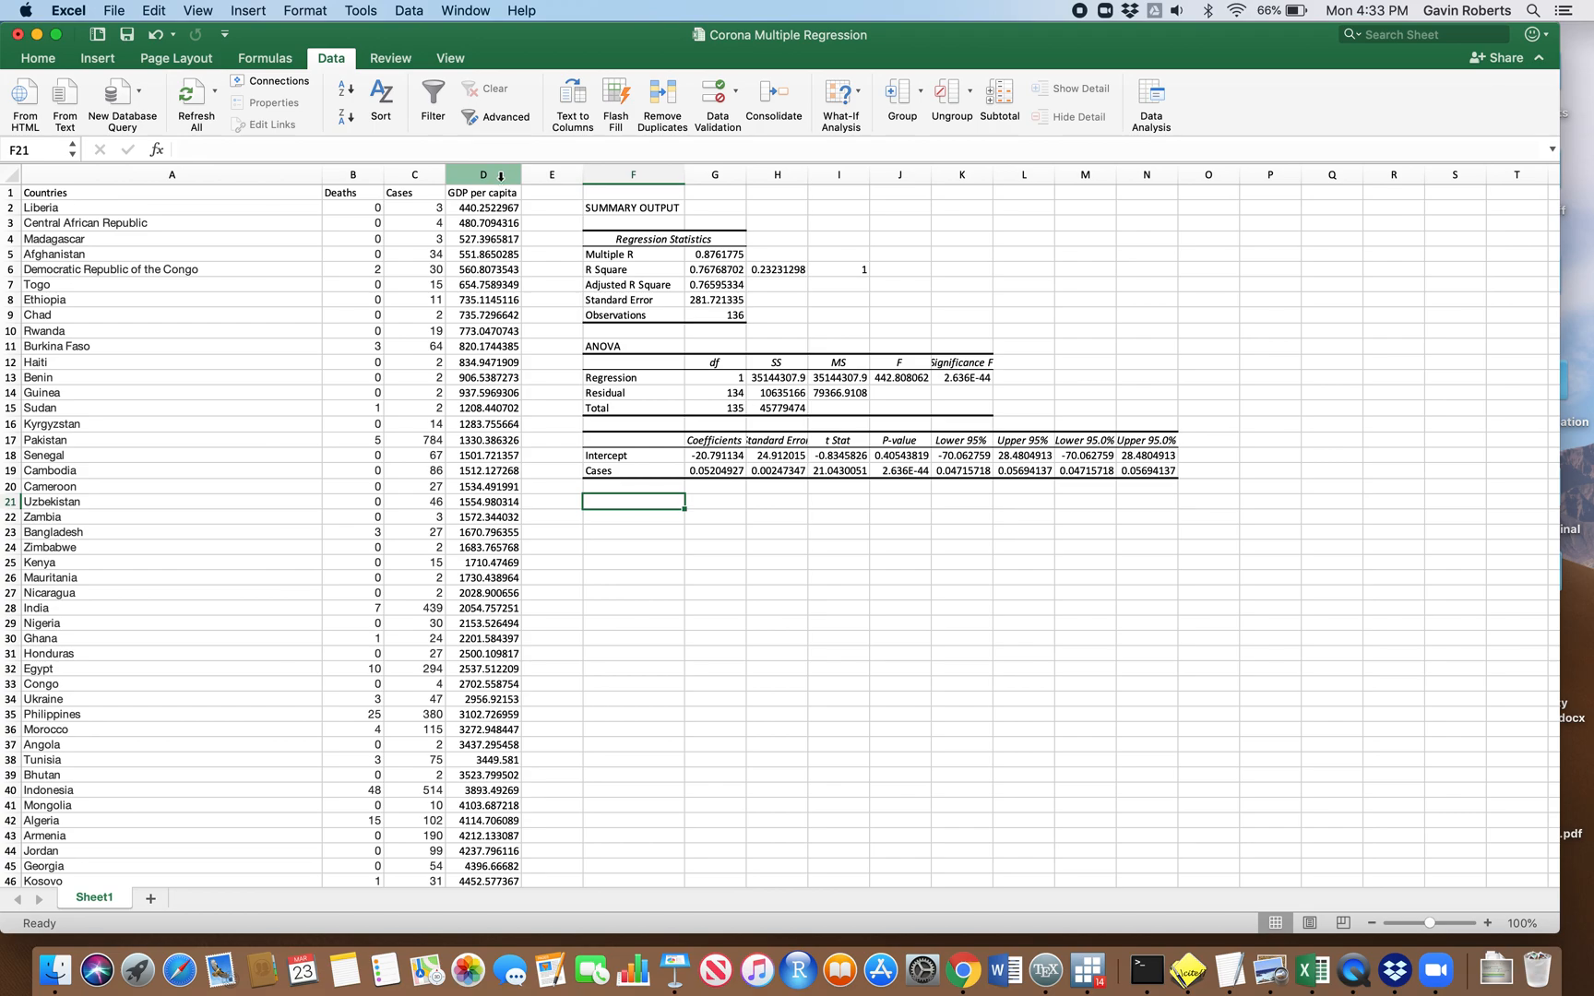
{"action": "left_click", "coordinate": [644, 515]}
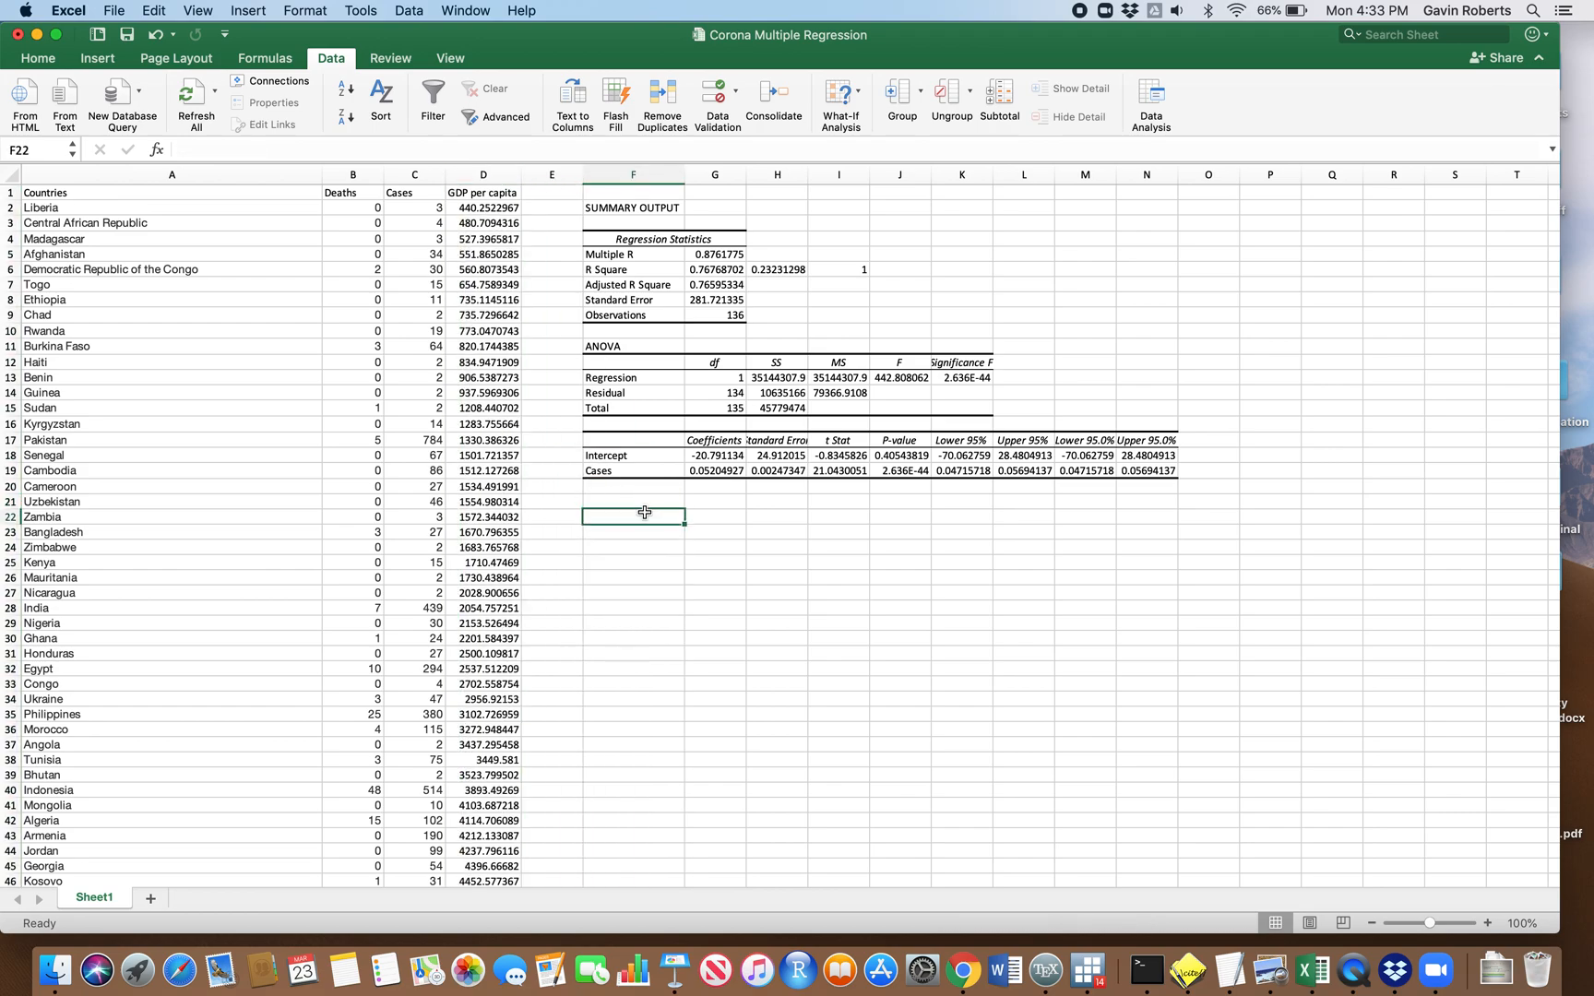
{"action": "left_click", "coordinate": [1161, 106]}
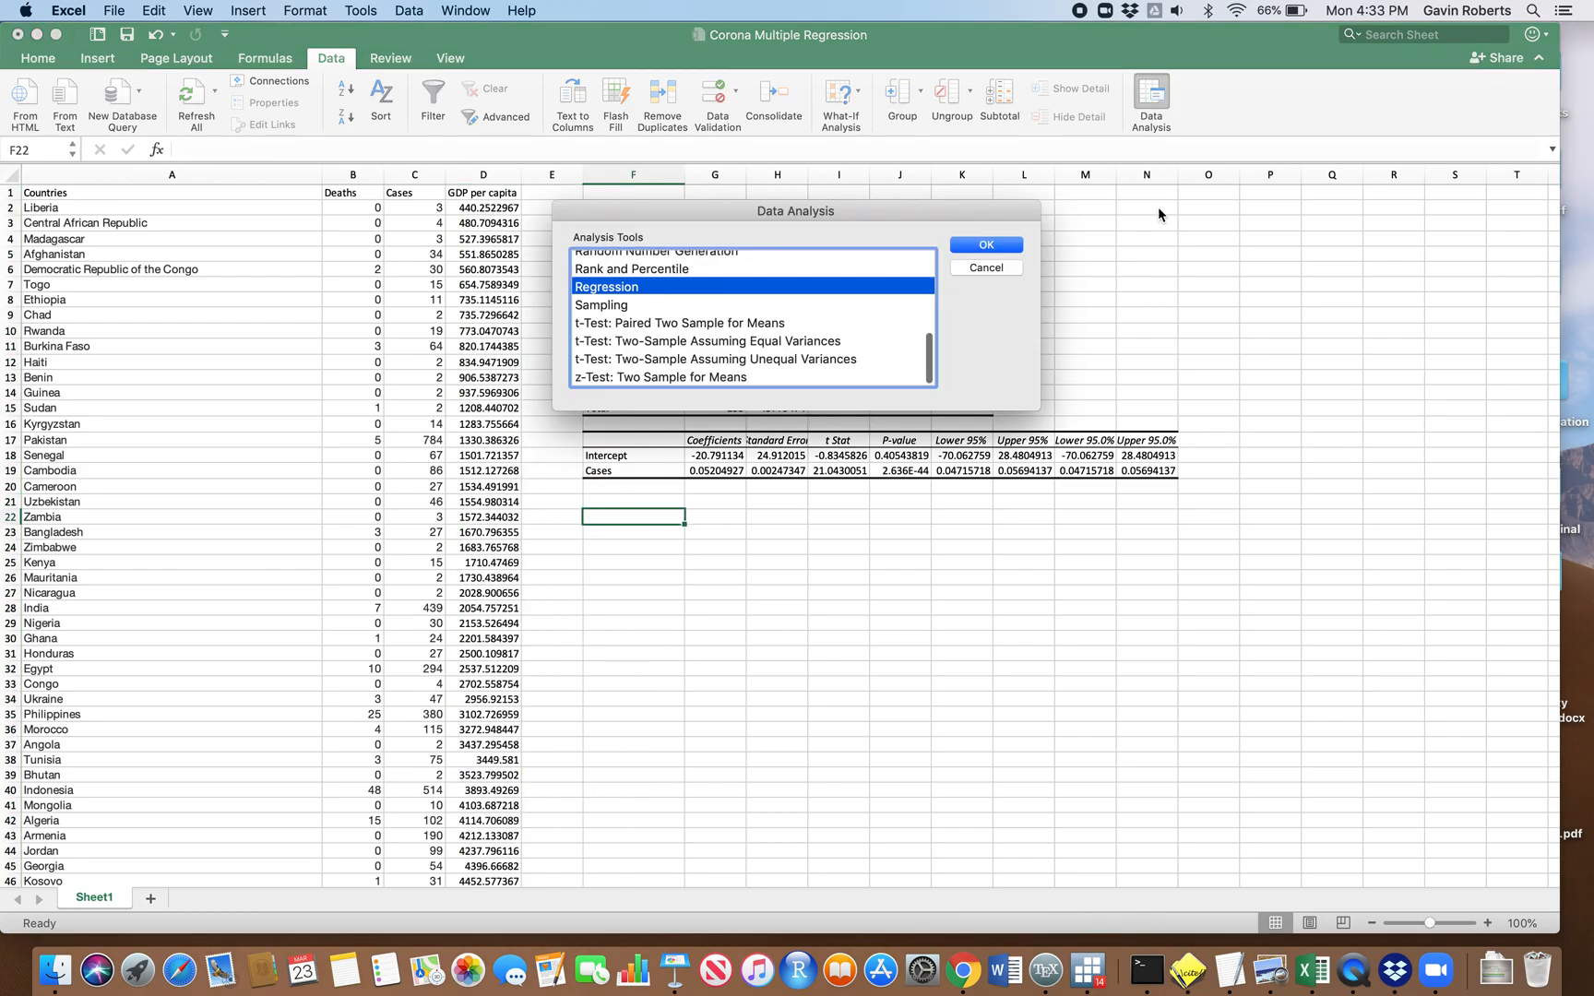
{"action": "left_click", "coordinate": [987, 246]}
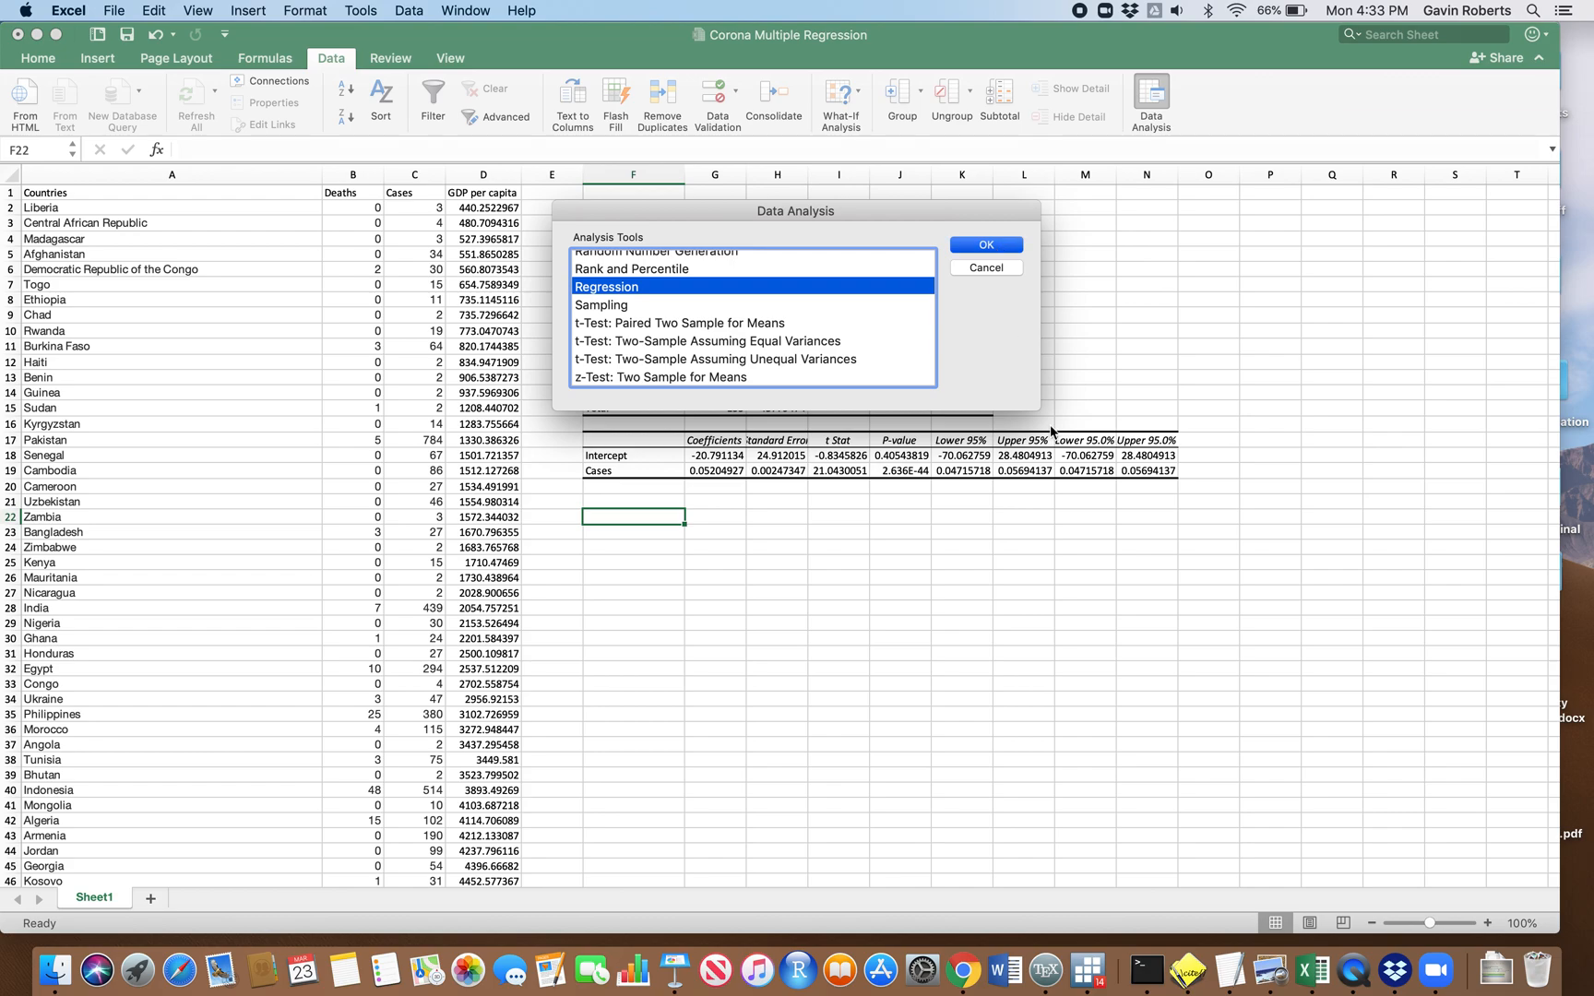
{"action": "left_click_drag", "start_coordinate": [714, 153], "coordinate": [1122, 196]}
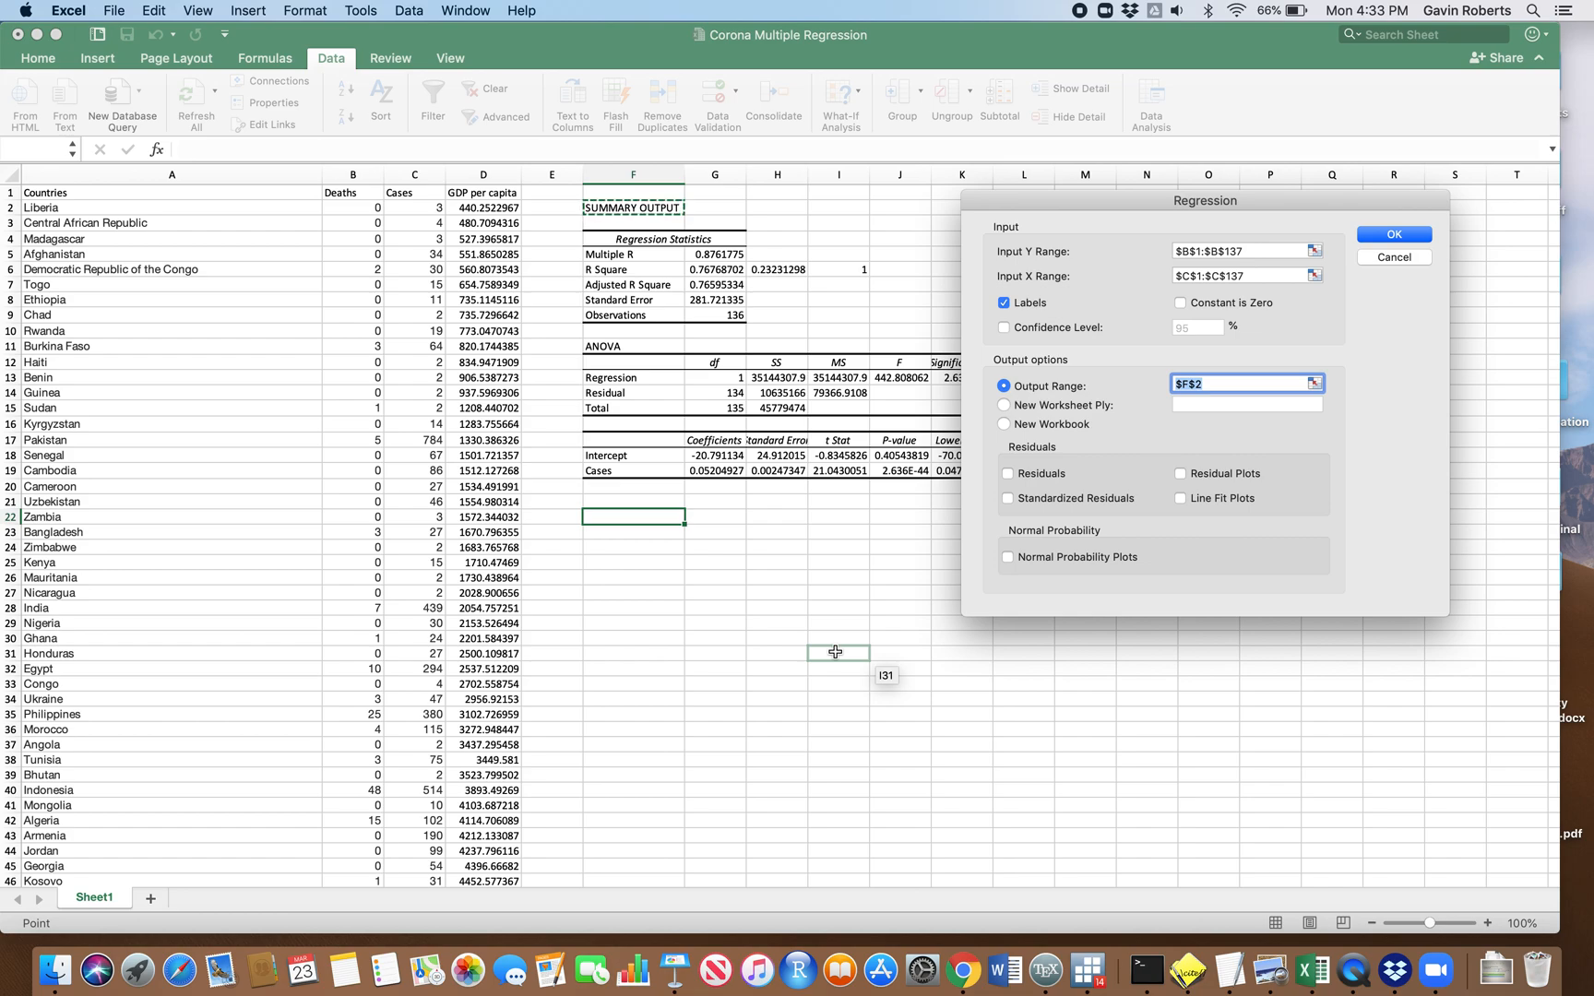
Step: Set the regression's Input X Range to $C$1:$D$137 so it covers both Cases and GDP per capita
{"action": "left_click", "coordinate": [1262, 275]}
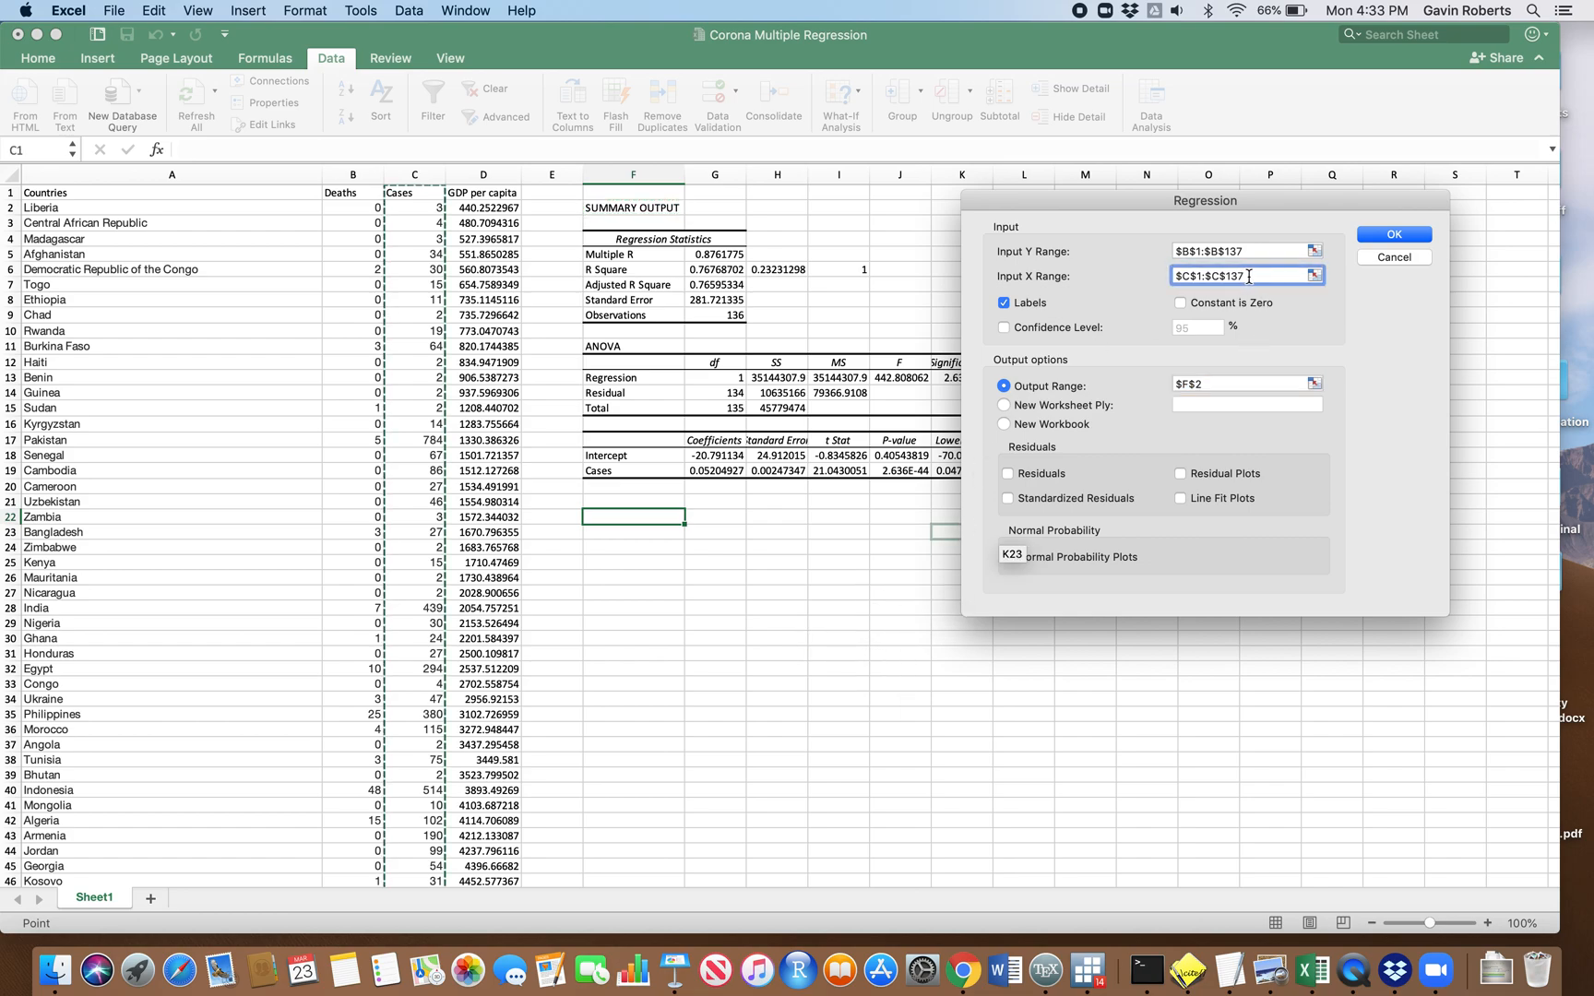
{"action": "key", "text": "BackSpace"}
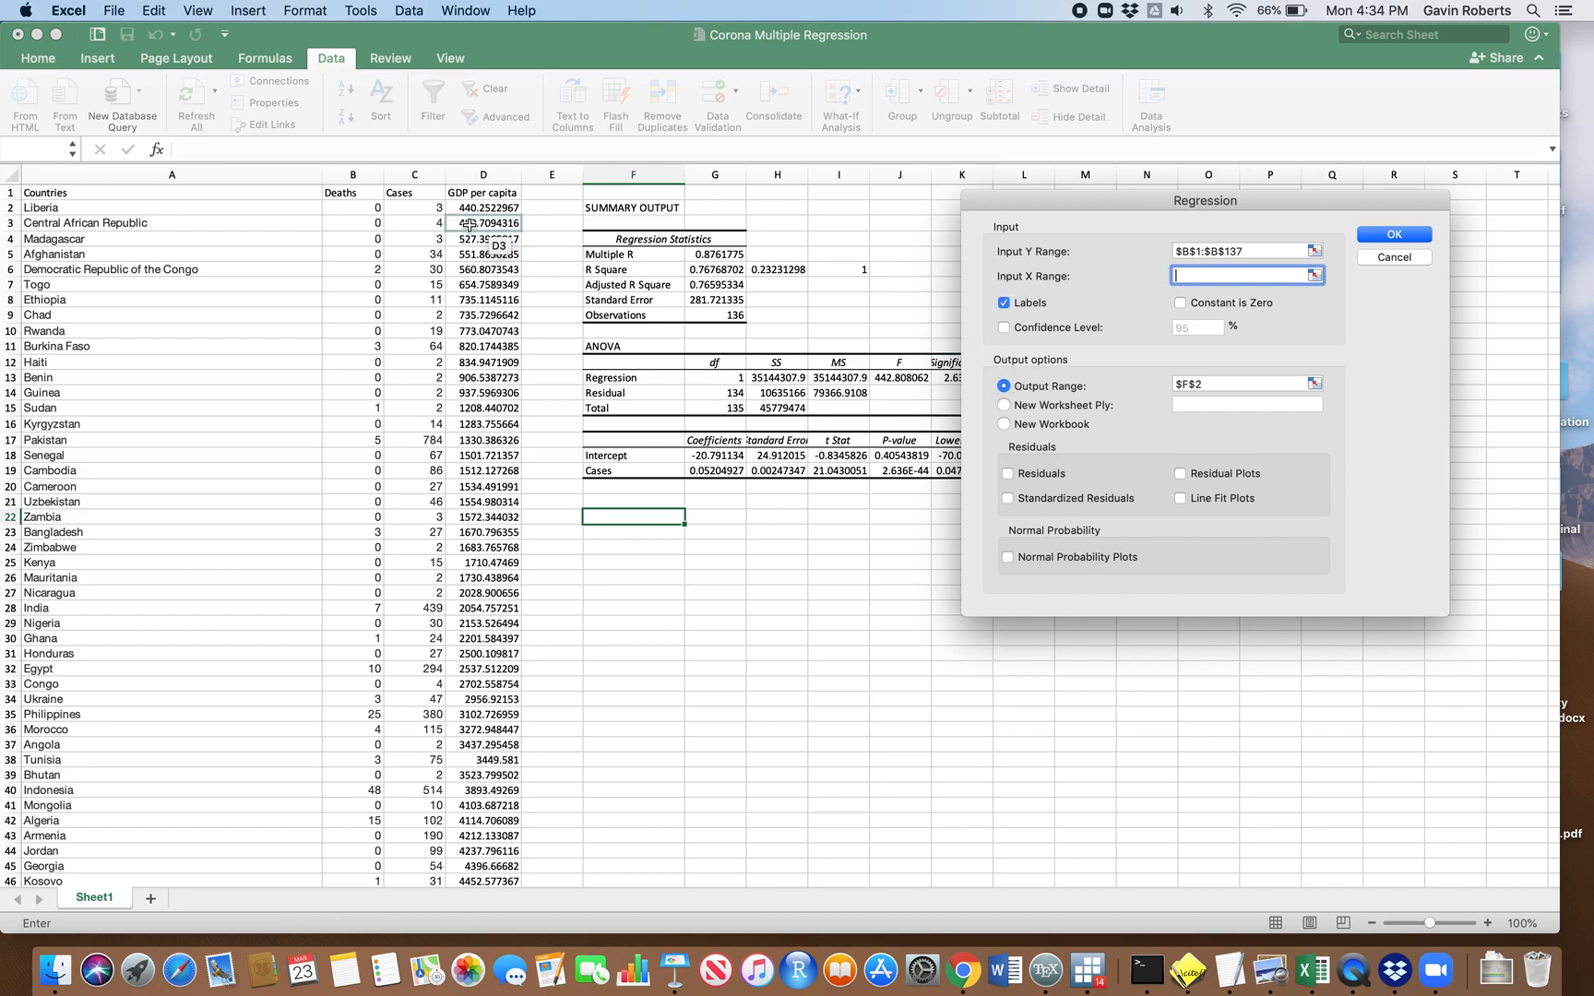
{"action": "left_click_drag", "start_coordinate": [434, 197], "coordinate": [502, 197]}
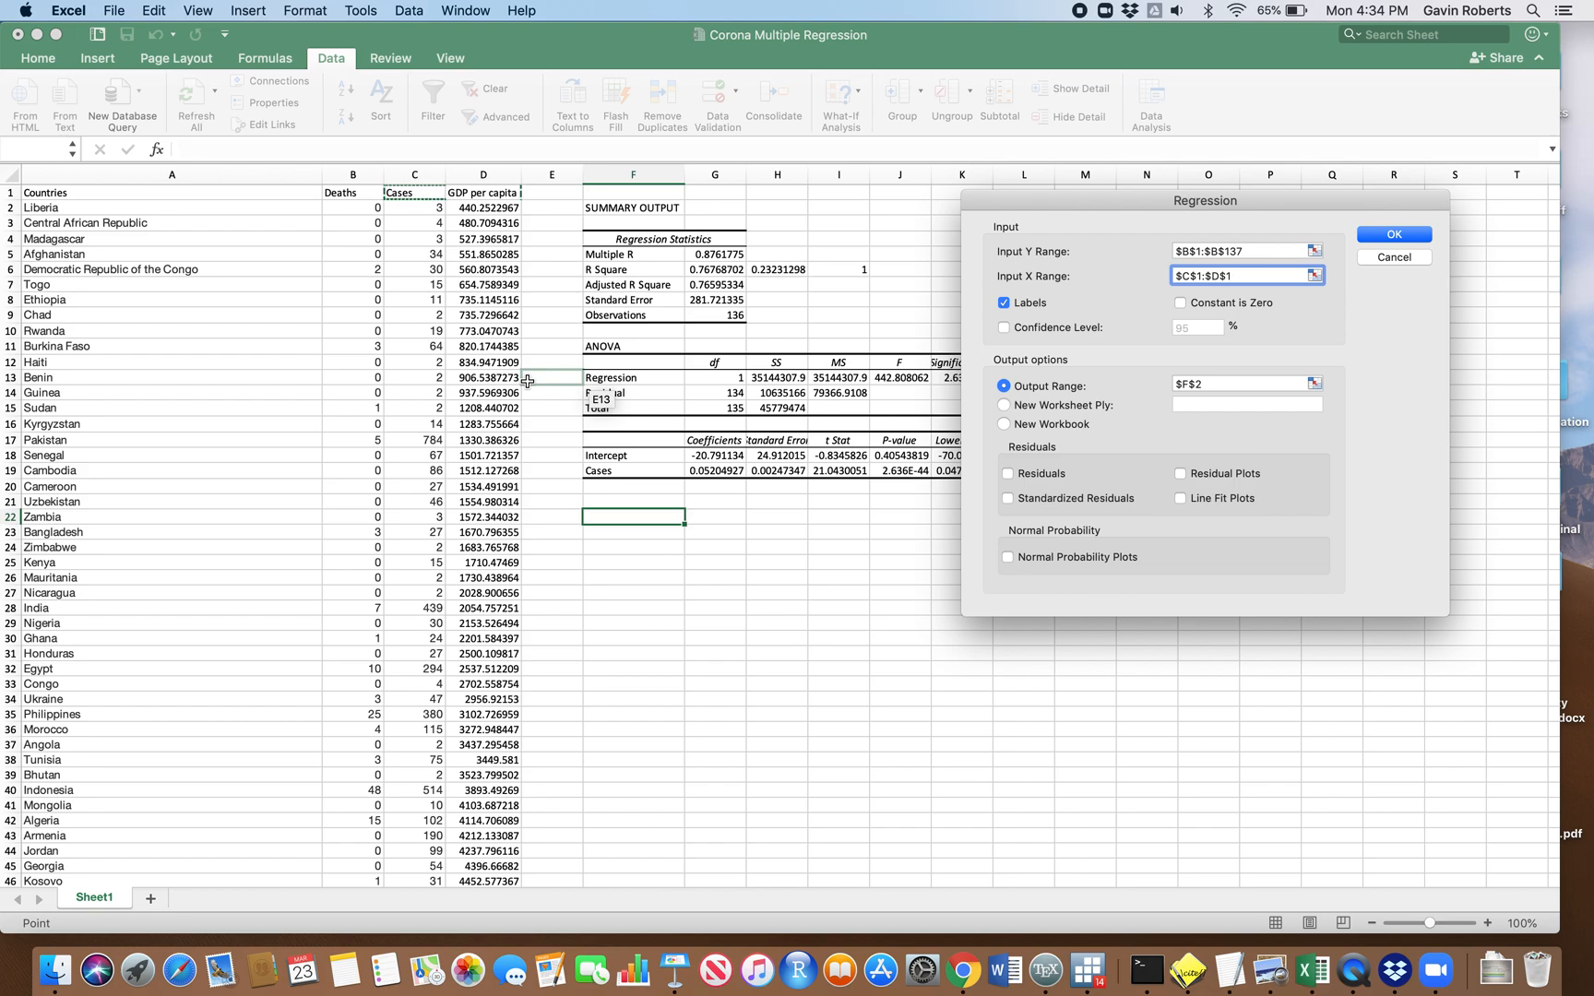
{"action": "key", "text": "shift+super+Down"}
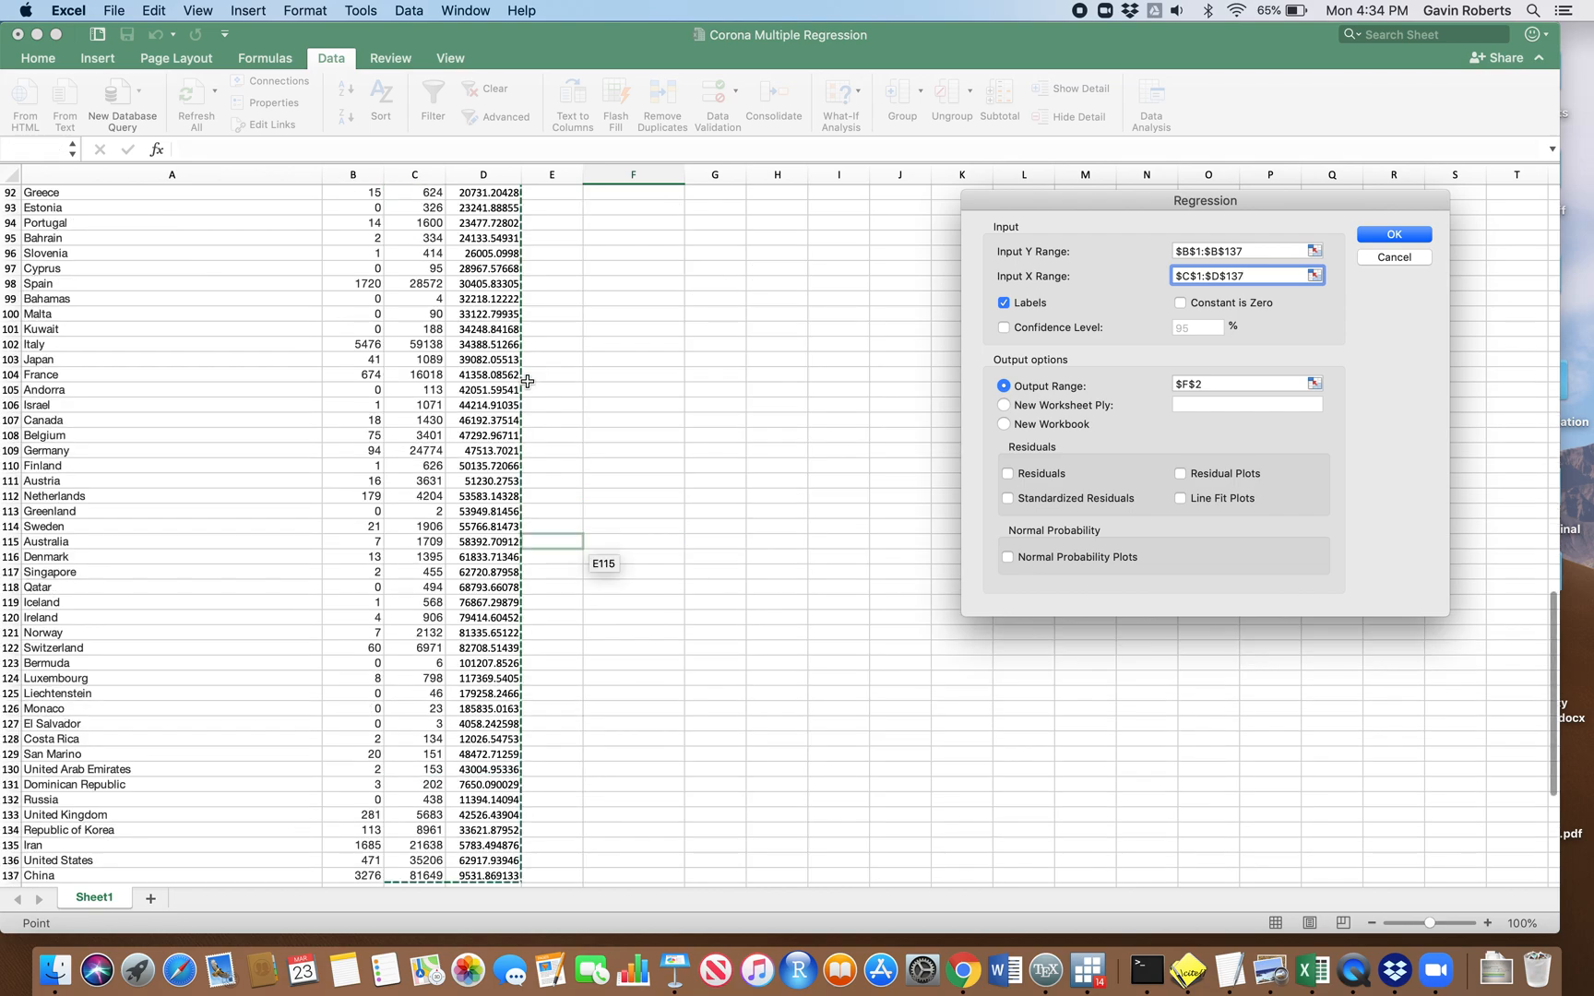
{"action": "scroll", "coordinate": [736, 424], "scroll_direction": "up", "scroll_amount": 15}
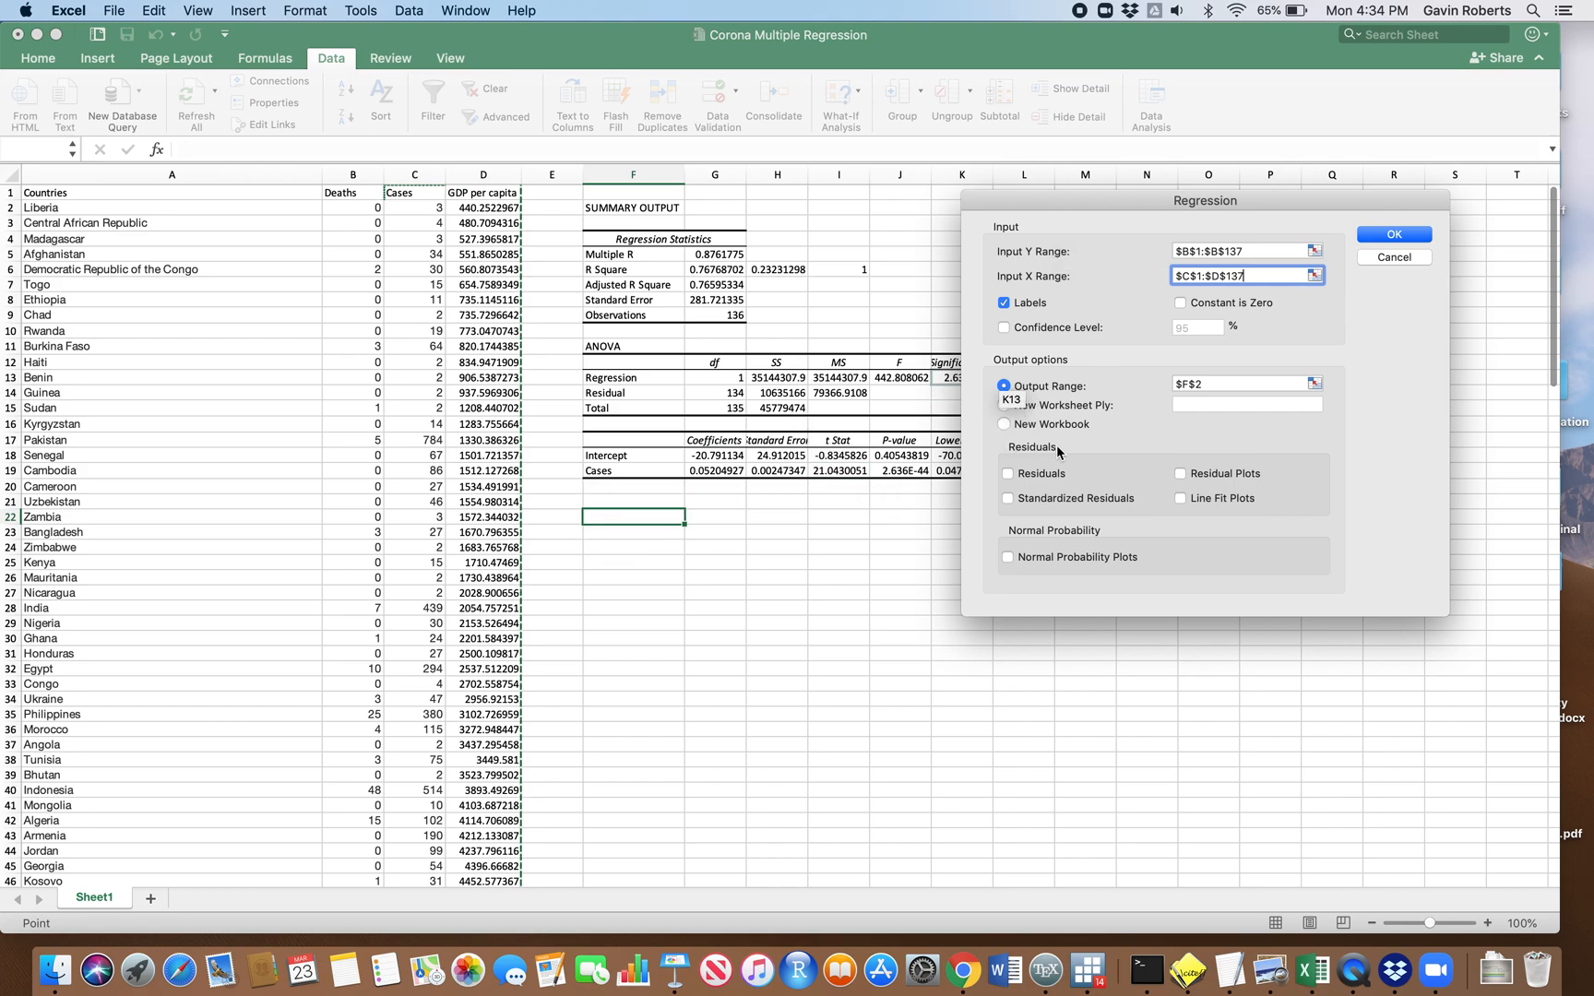
Step: Set the Output Range to $F$22 and run the multiple regression
{"action": "left_click", "coordinate": [1224, 382]}
{"action": "key", "text": "BackSpace"}
{"action": "key", "text": "BackSpace"}
{"action": "key", "text": "BackSpace"}
{"action": "key", "text": "BackSpace"}
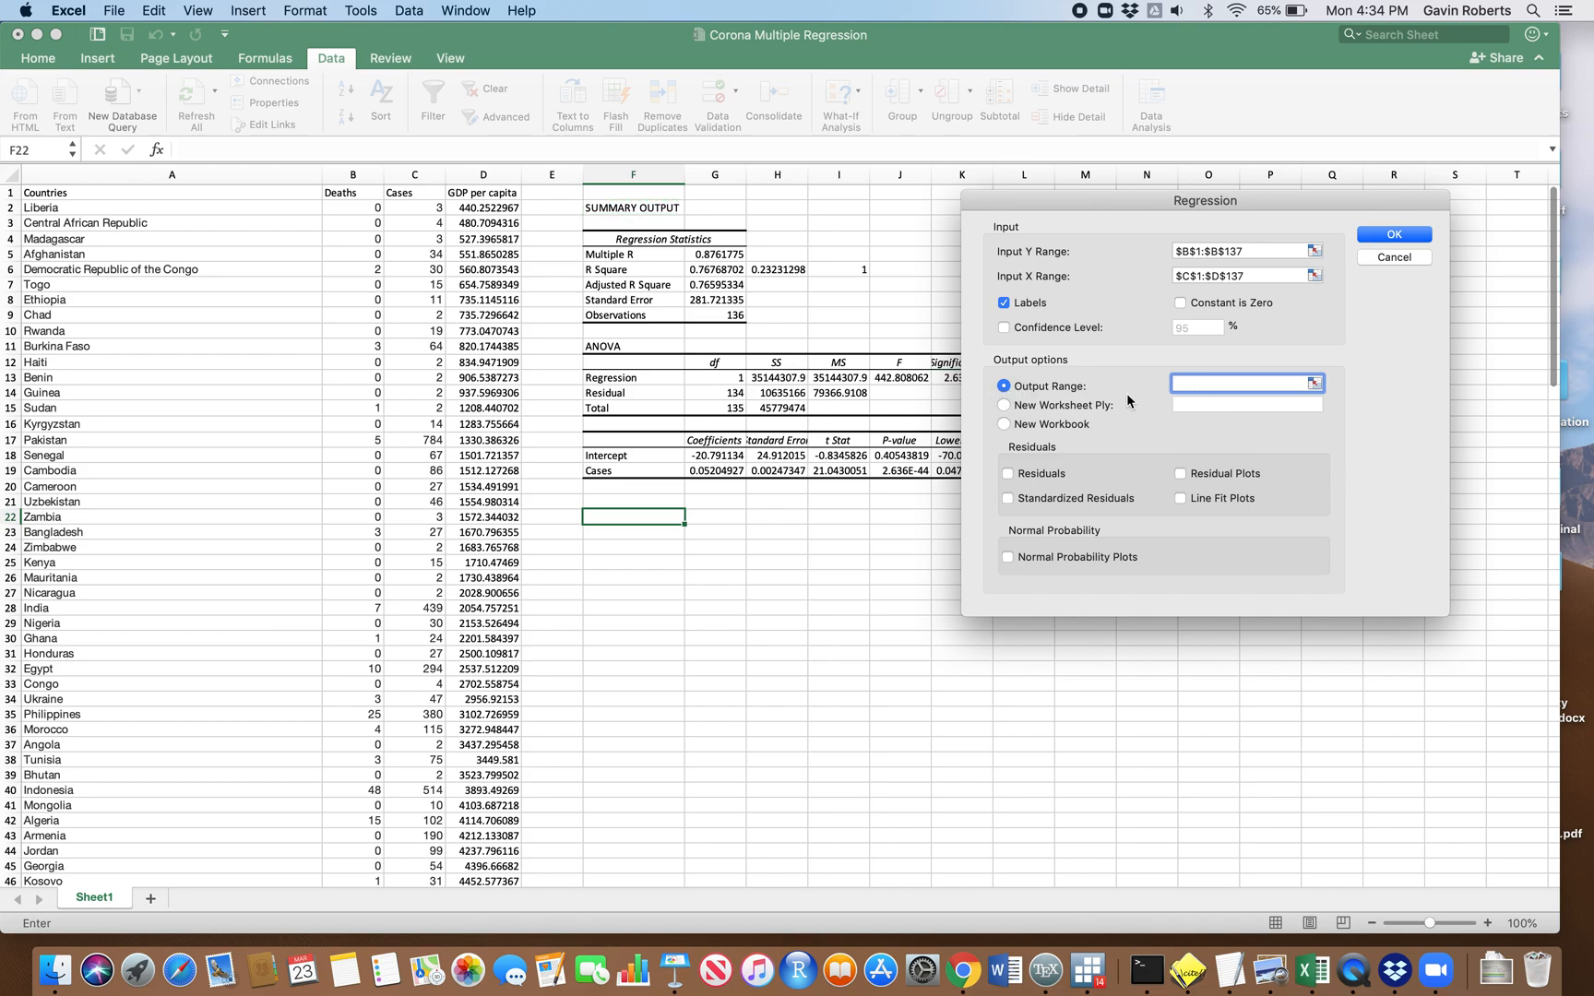
{"action": "left_click", "coordinate": [625, 520]}
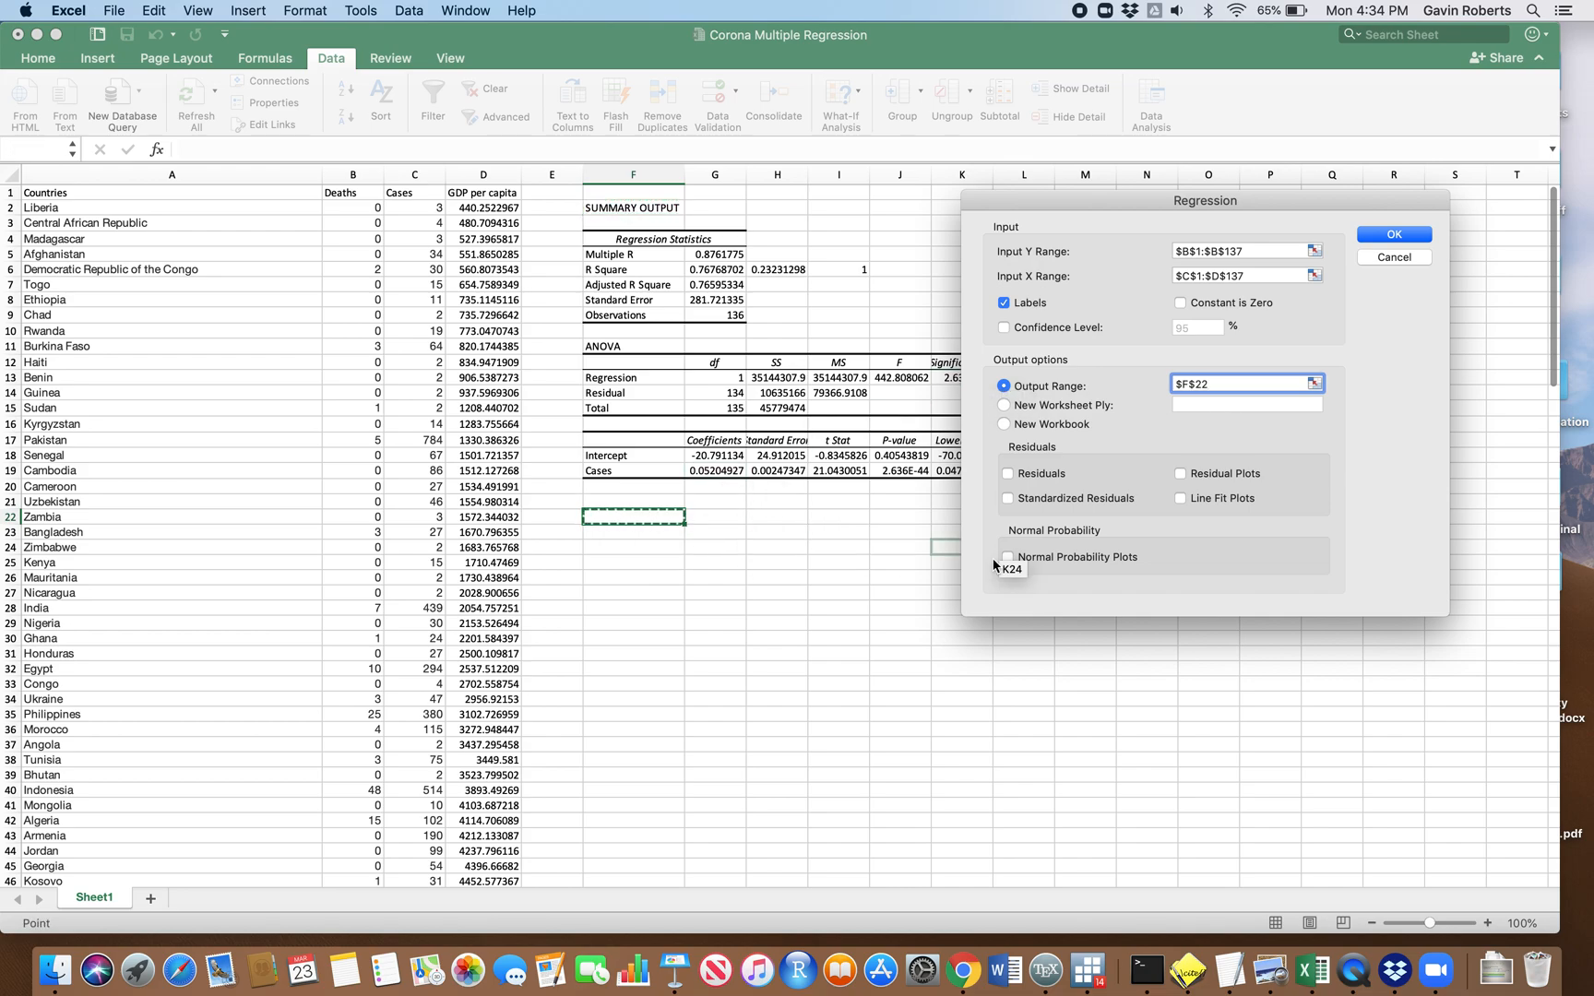
{"action": "left_click", "coordinate": [1394, 236]}
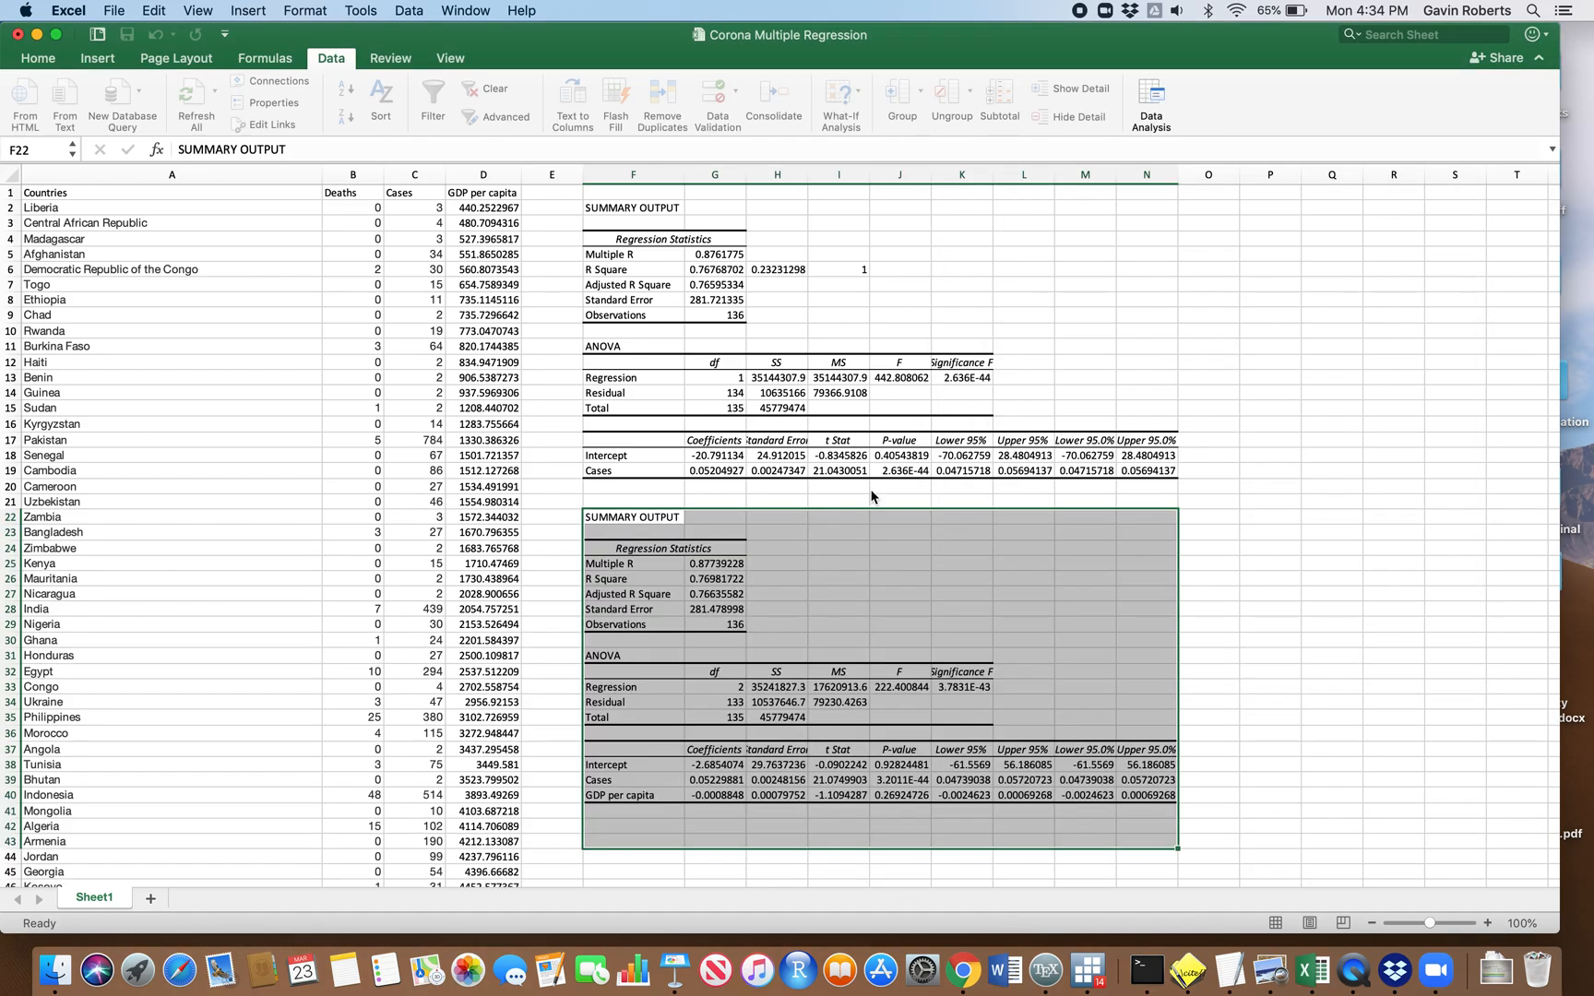
Step: Examine the multiple regression output and compare its Cases coefficient in G39 with the simple regression's in G19
{"action": "scroll", "coordinate": [931, 580], "scroll_direction": "down", "scroll_amount": 3}
{"action": "scroll", "coordinate": [937, 577], "scroll_direction": "up", "scroll_amount": 3}
{"action": "scroll", "coordinate": [938, 578], "scroll_direction": "down", "scroll_amount": 3}
{"action": "left_click", "coordinate": [1271, 501]}
{"action": "scroll", "coordinate": [1190, 498], "scroll_direction": "down", "scroll_amount": 1}
{"action": "scroll", "coordinate": [1178, 498], "scroll_direction": "up", "scroll_amount": 3}
{"action": "scroll", "coordinate": [1178, 498], "scroll_direction": "down", "scroll_amount": 3}
{"action": "scroll", "coordinate": [1178, 499], "scroll_direction": "up", "scroll_amount": 3}
{"action": "scroll", "coordinate": [1178, 498], "scroll_direction": "down", "scroll_amount": 4}
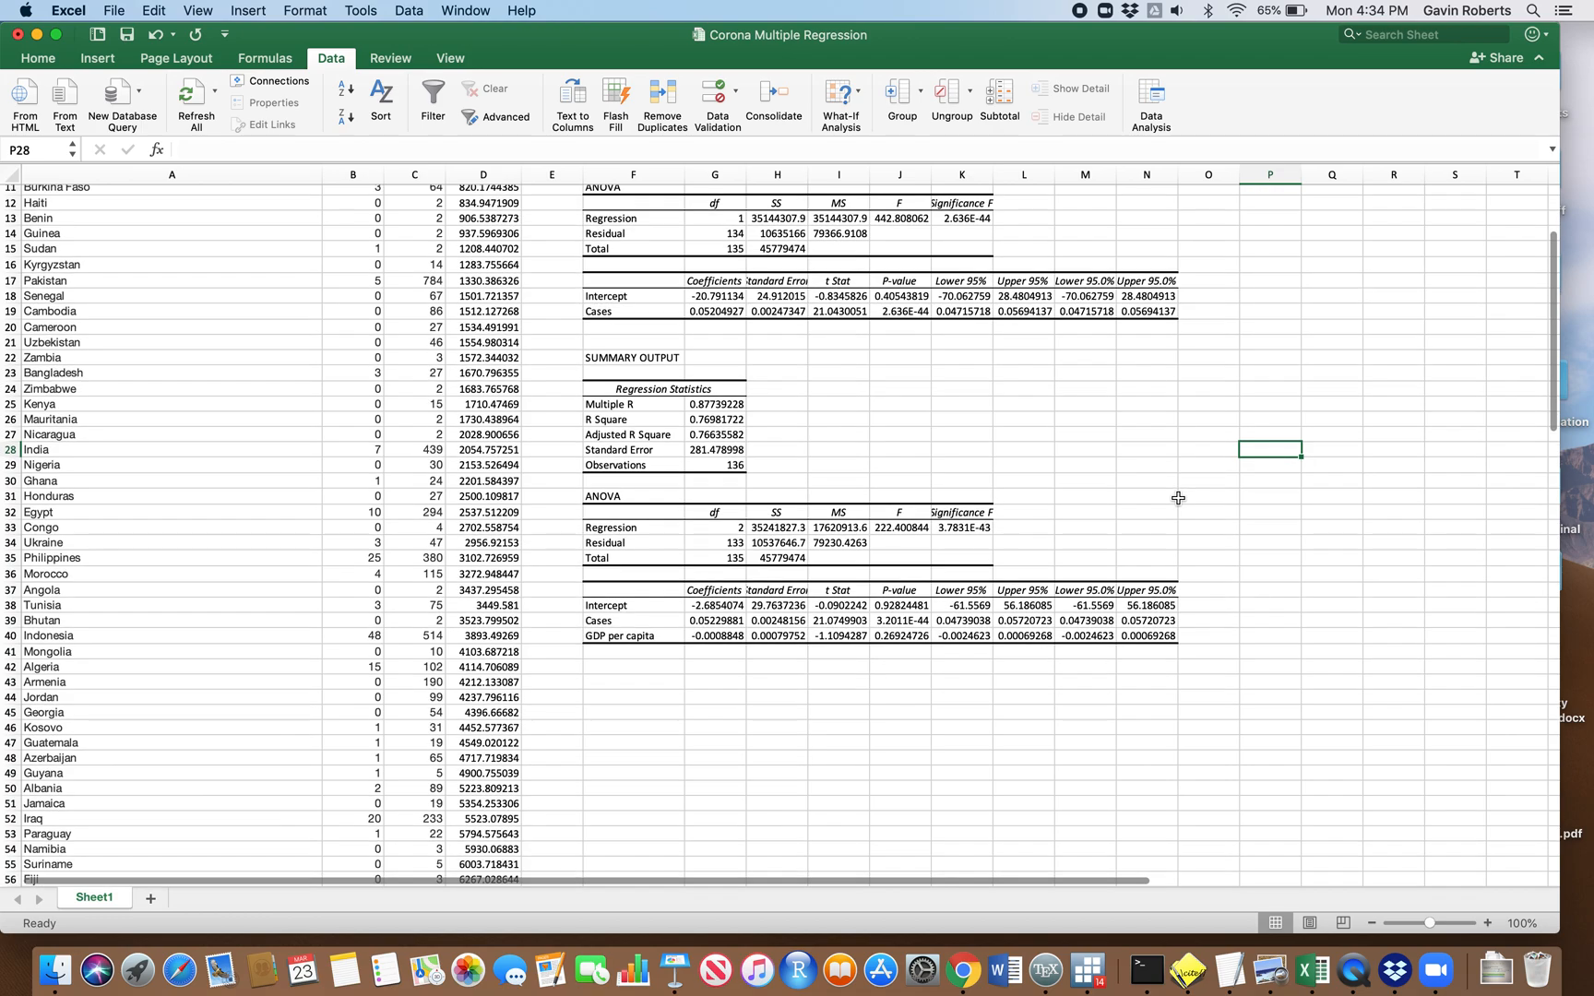
{"action": "scroll", "coordinate": [776, 468], "scroll_direction": "up", "scroll_amount": 1}
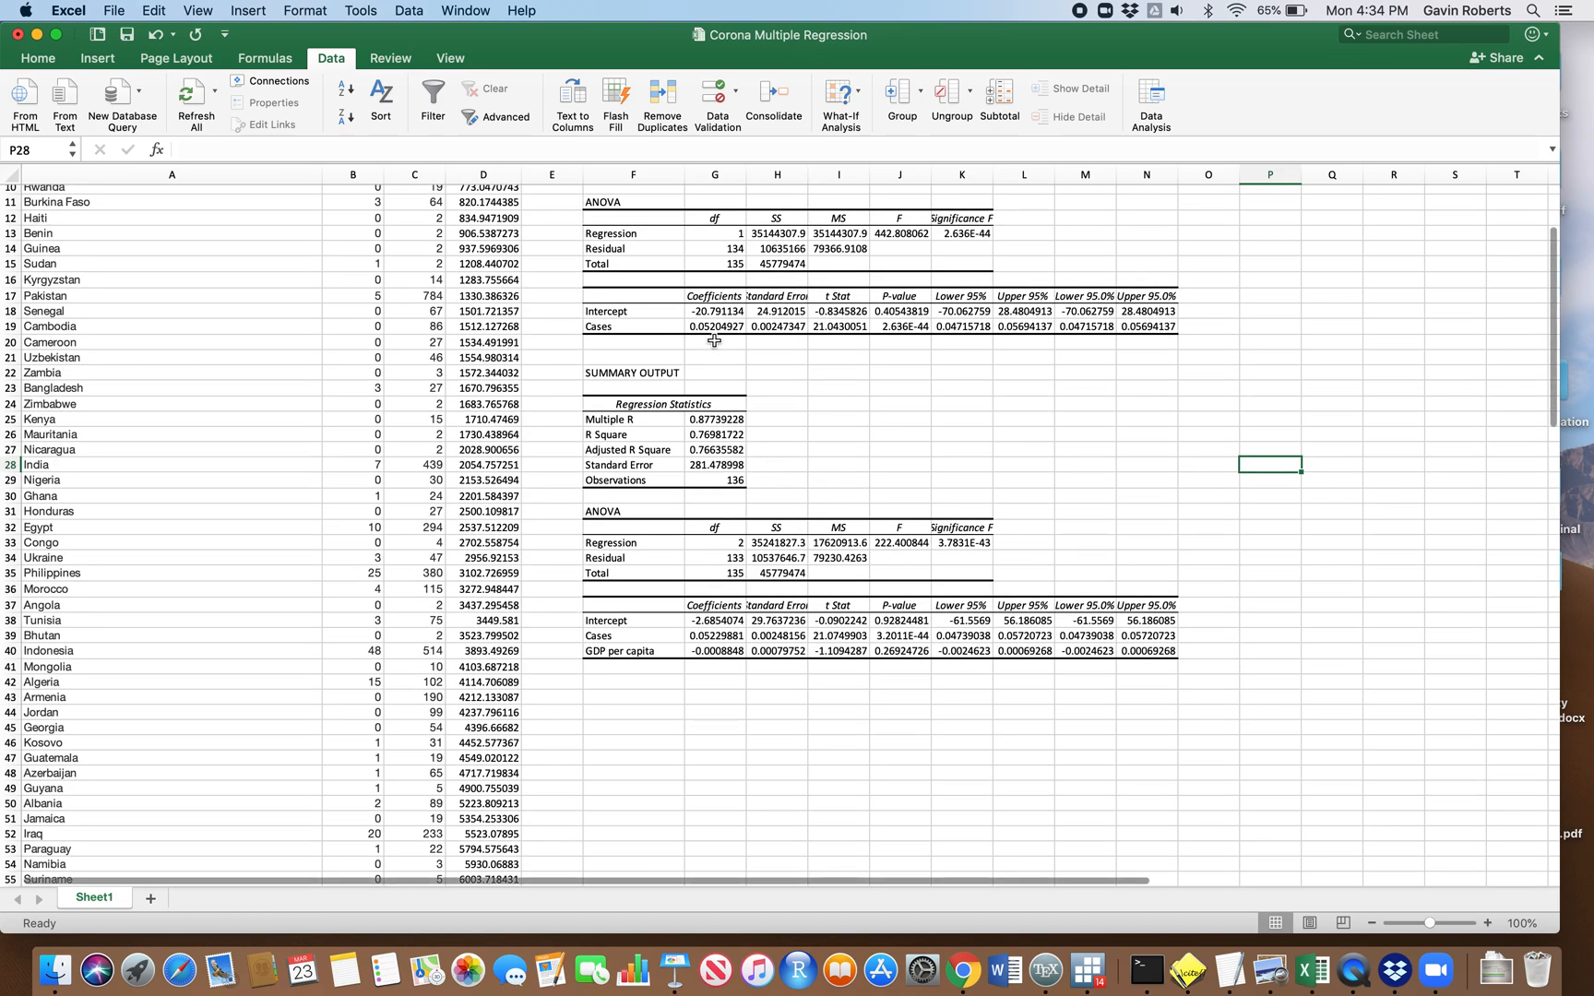
{"action": "left_click", "coordinate": [714, 328]}
{"action": "left_click", "coordinate": [717, 635]}
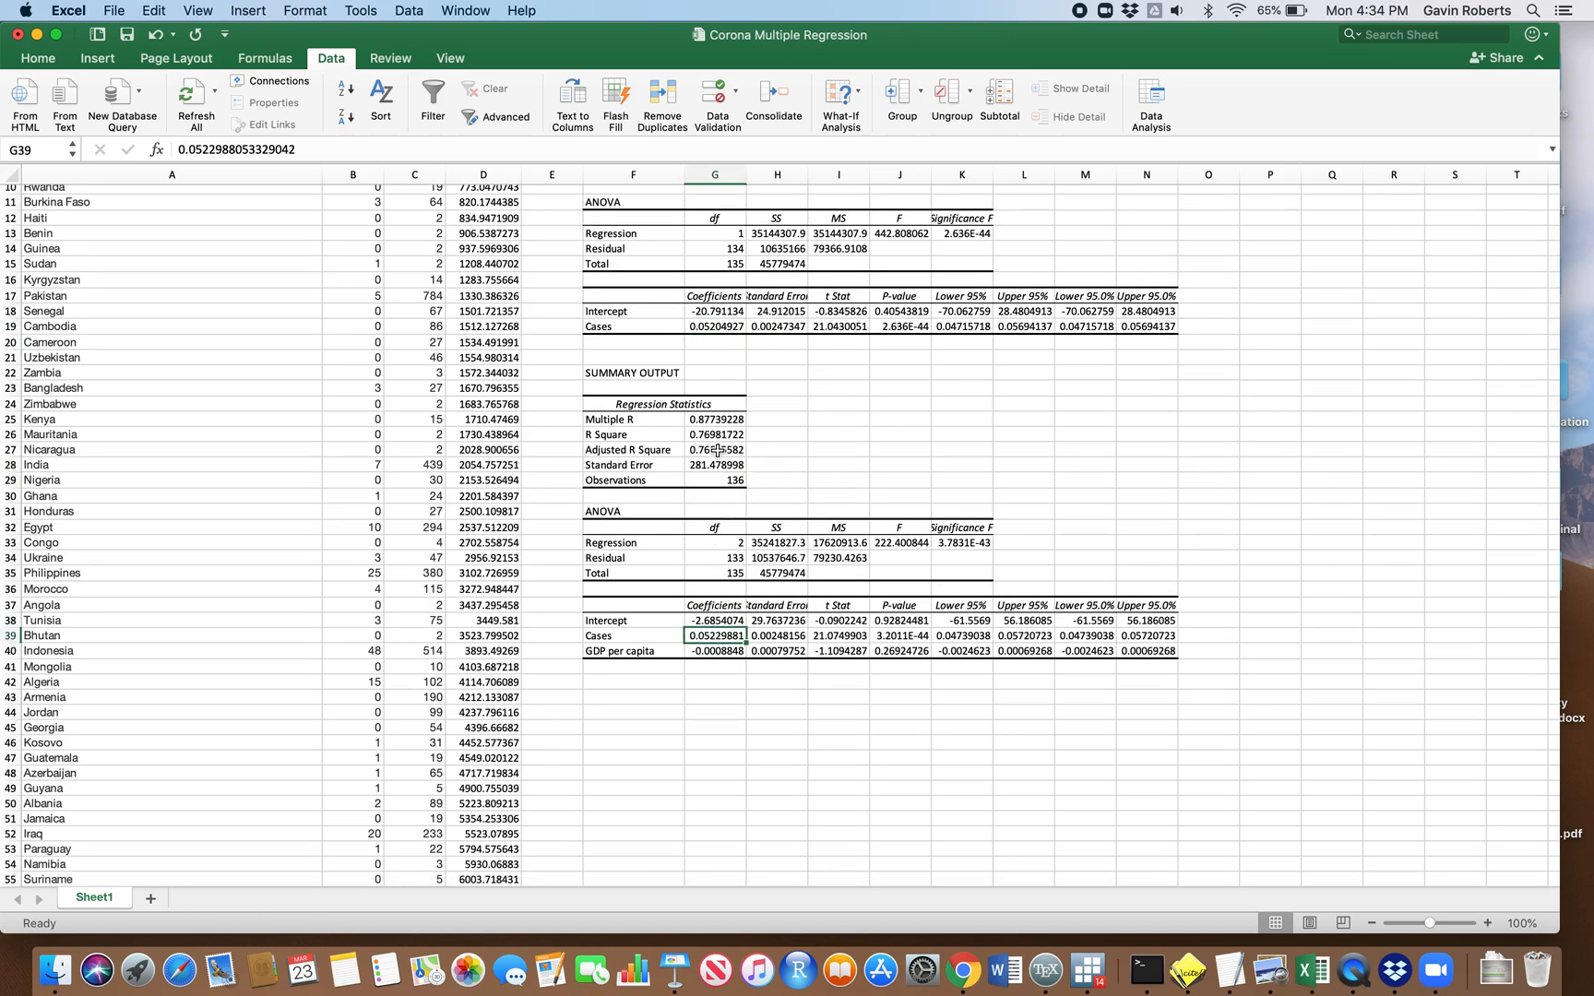
{"action": "left_click", "coordinate": [718, 328]}
{"action": "left_click", "coordinate": [722, 635]}
{"action": "scroll", "coordinate": [813, 528], "scroll_direction": "down", "scroll_amount": 3}
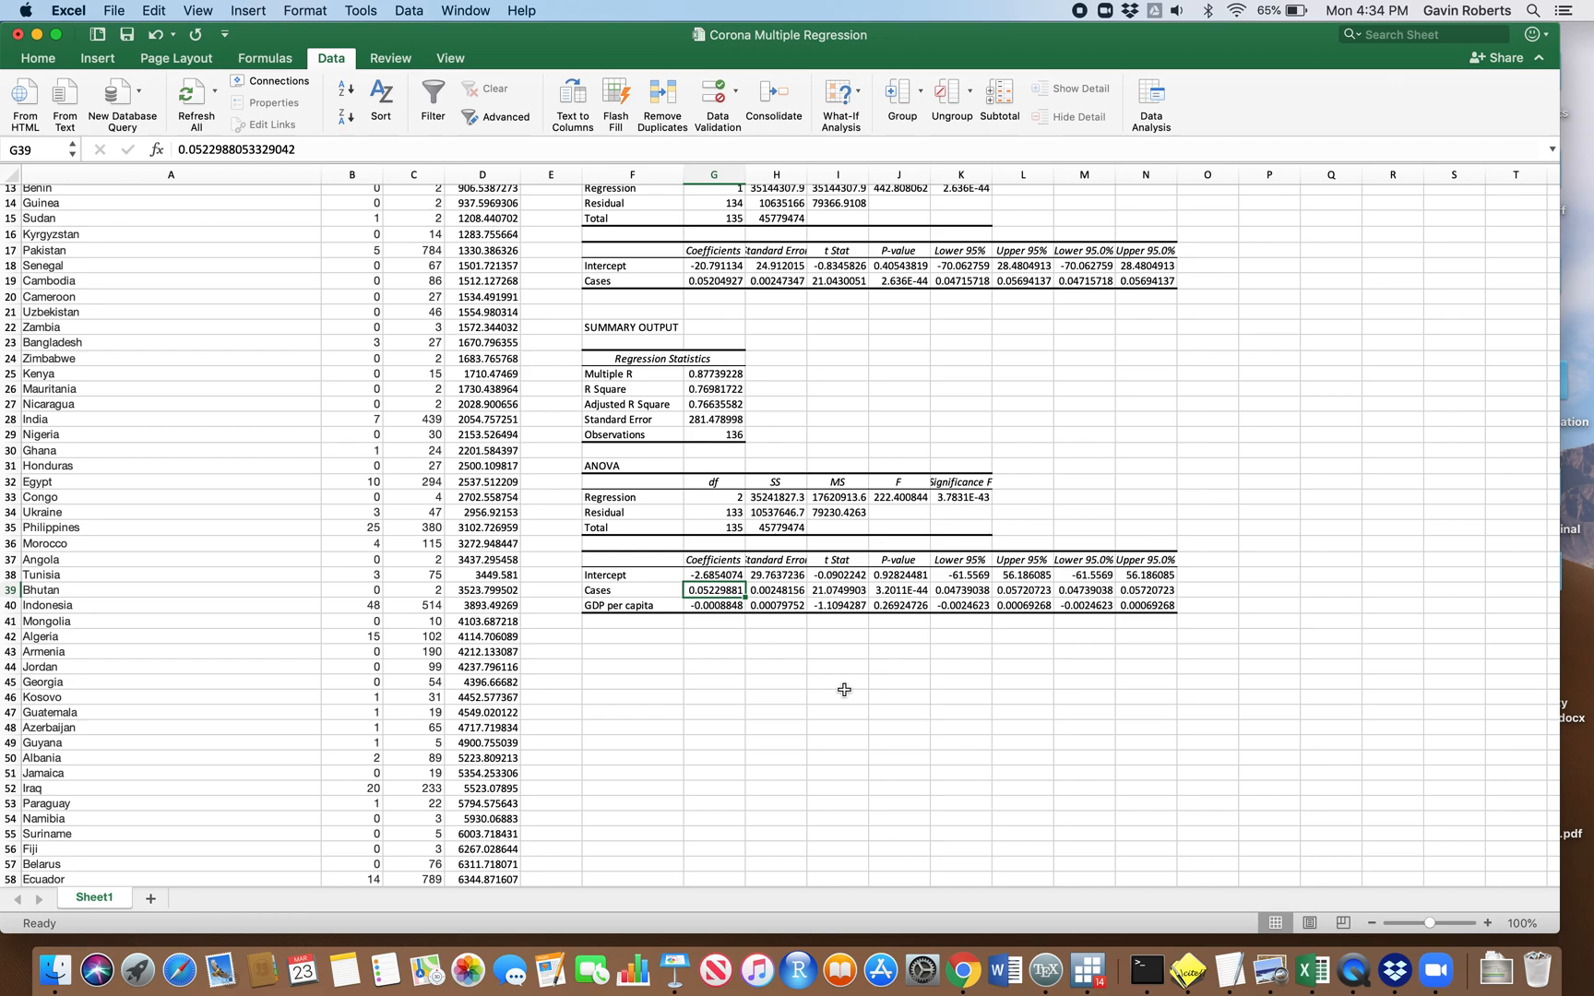
{"action": "scroll", "coordinate": [844, 690], "scroll_direction": "down", "scroll_amount": 3}
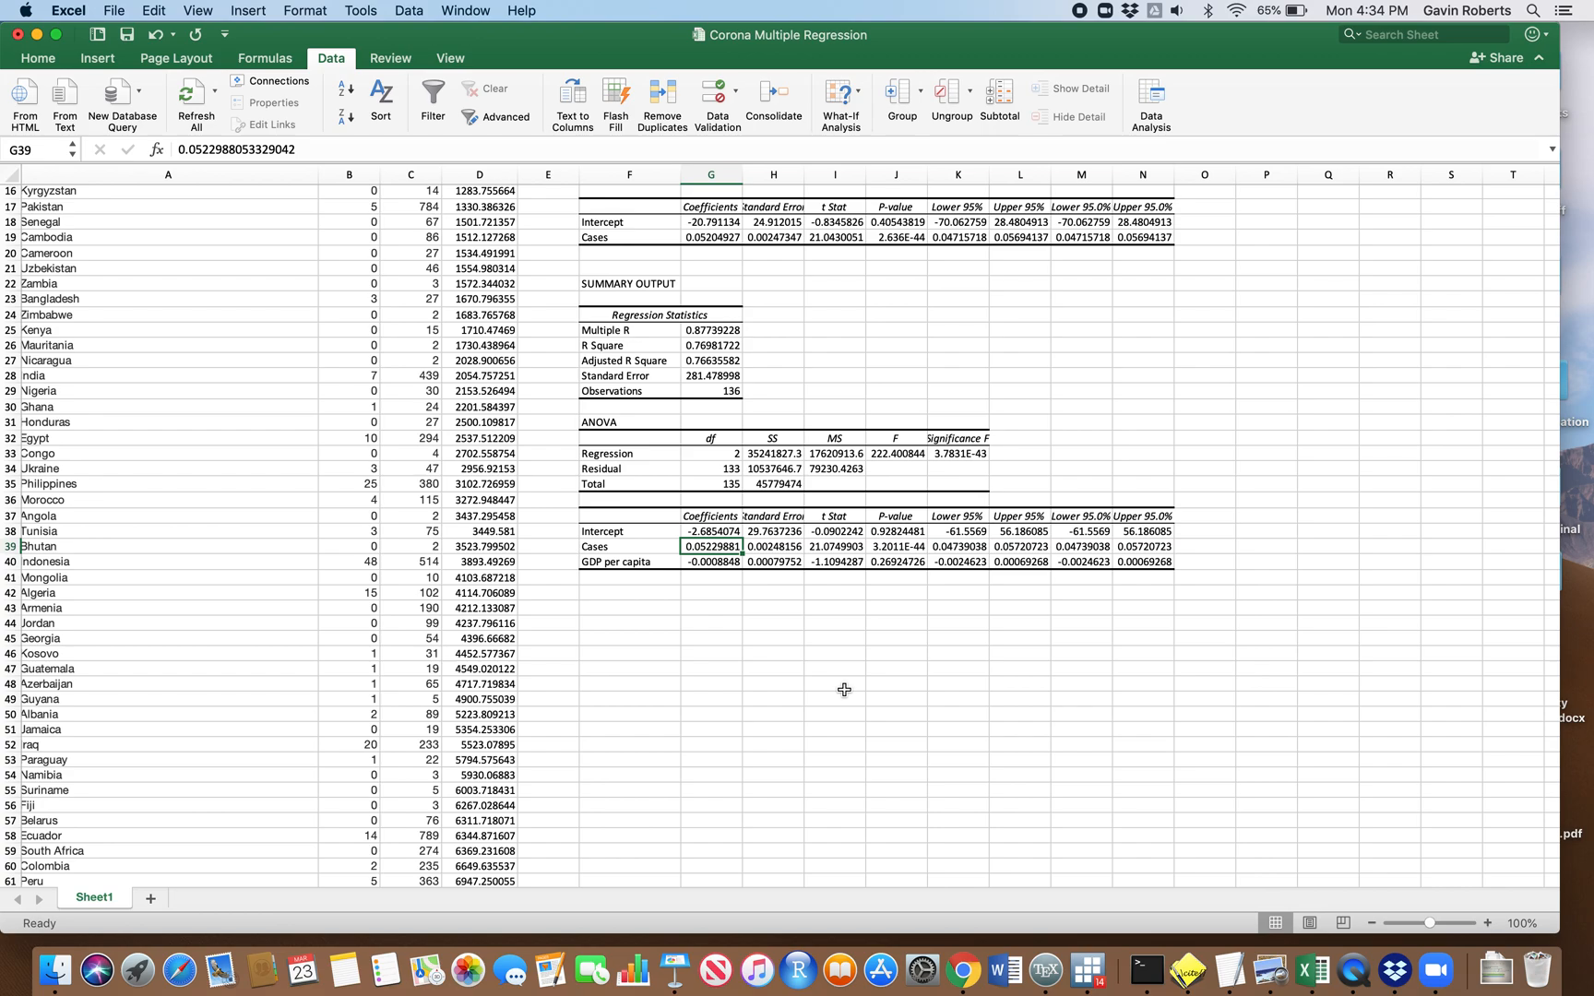
Step: Review the Cases coefficient in the multiple regression, followed by the GDP per capita label in F40
{"action": "left_click", "coordinate": [616, 546]}
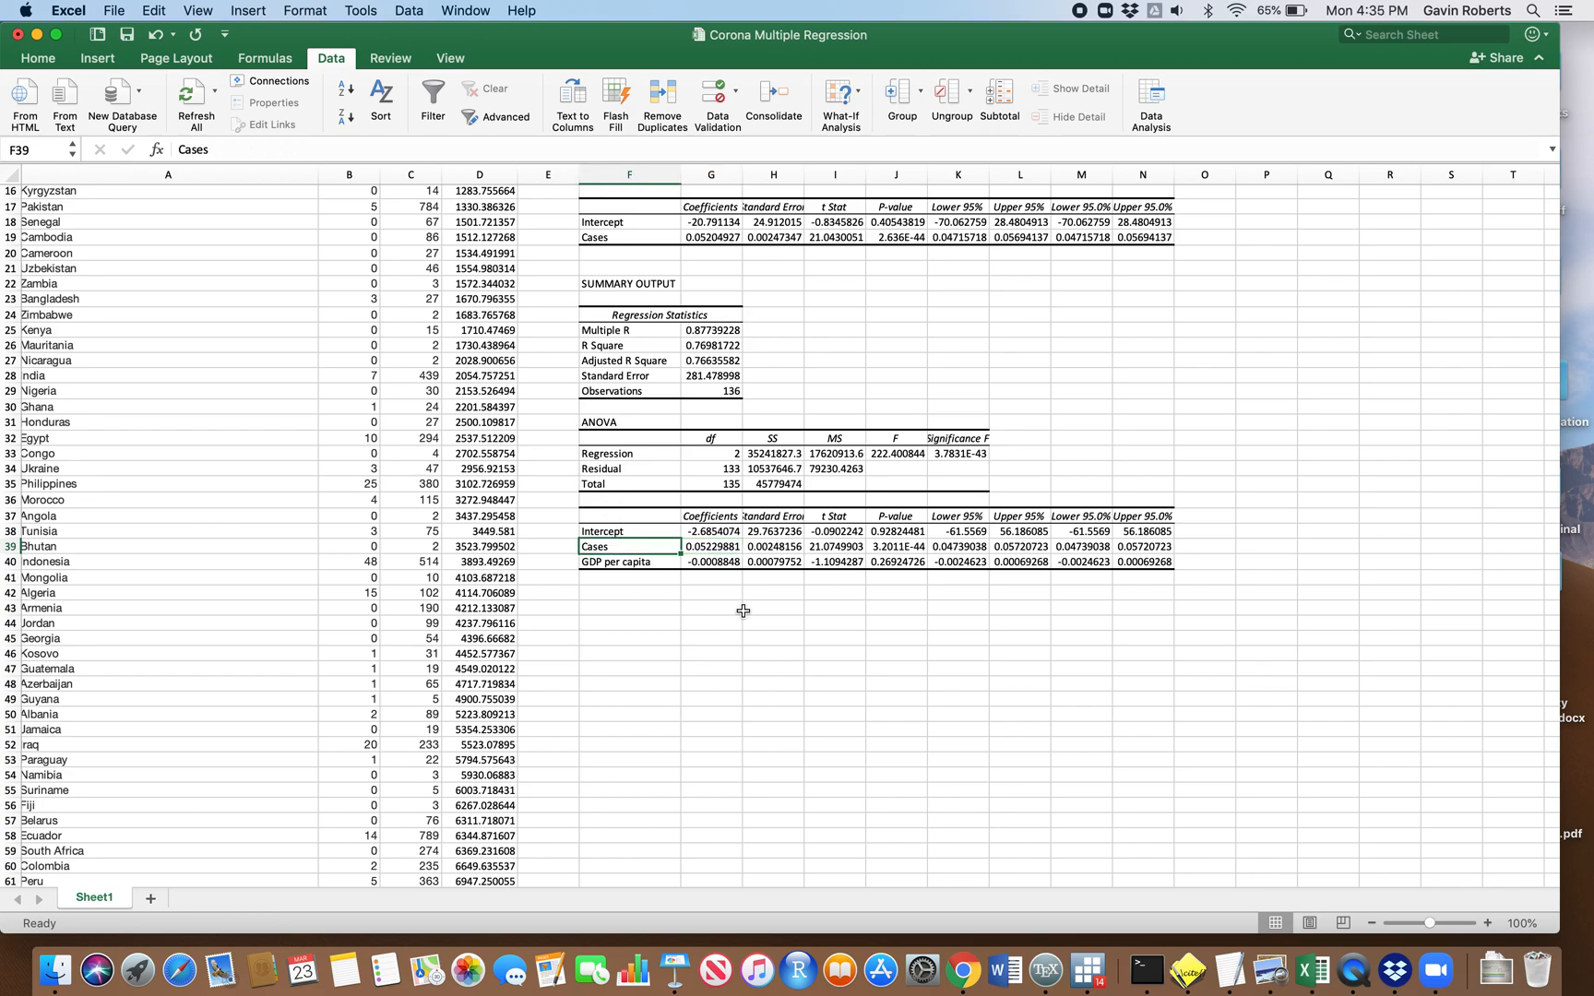
{"action": "left_click", "coordinate": [721, 549]}
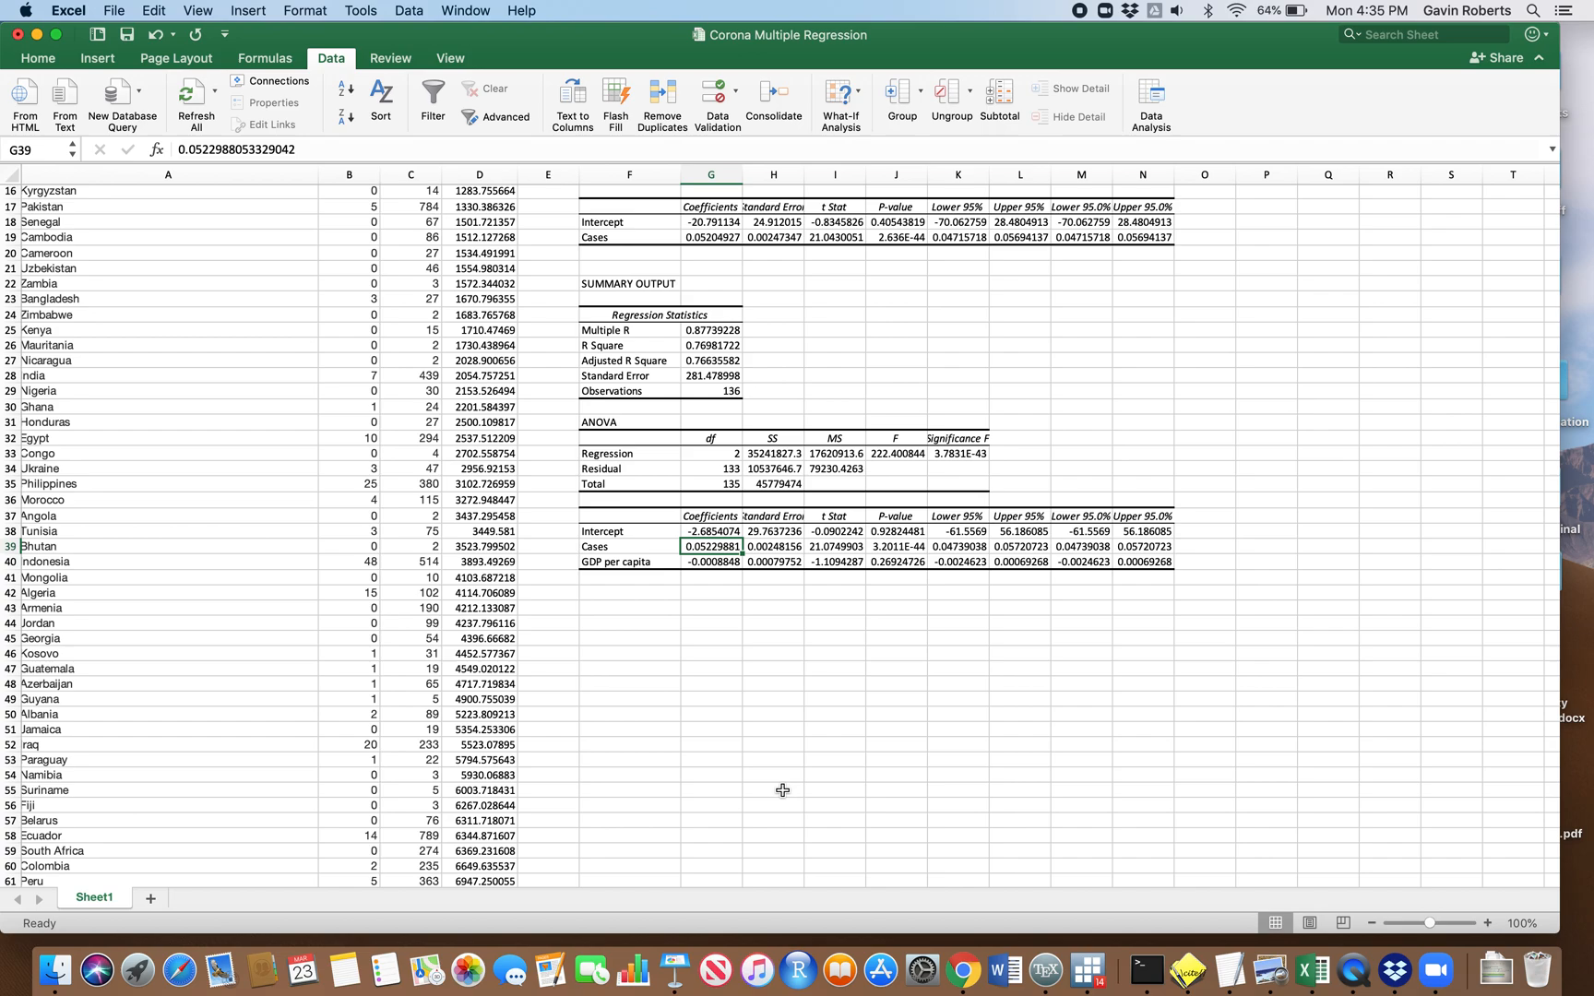
{"action": "left_click", "coordinate": [621, 562]}
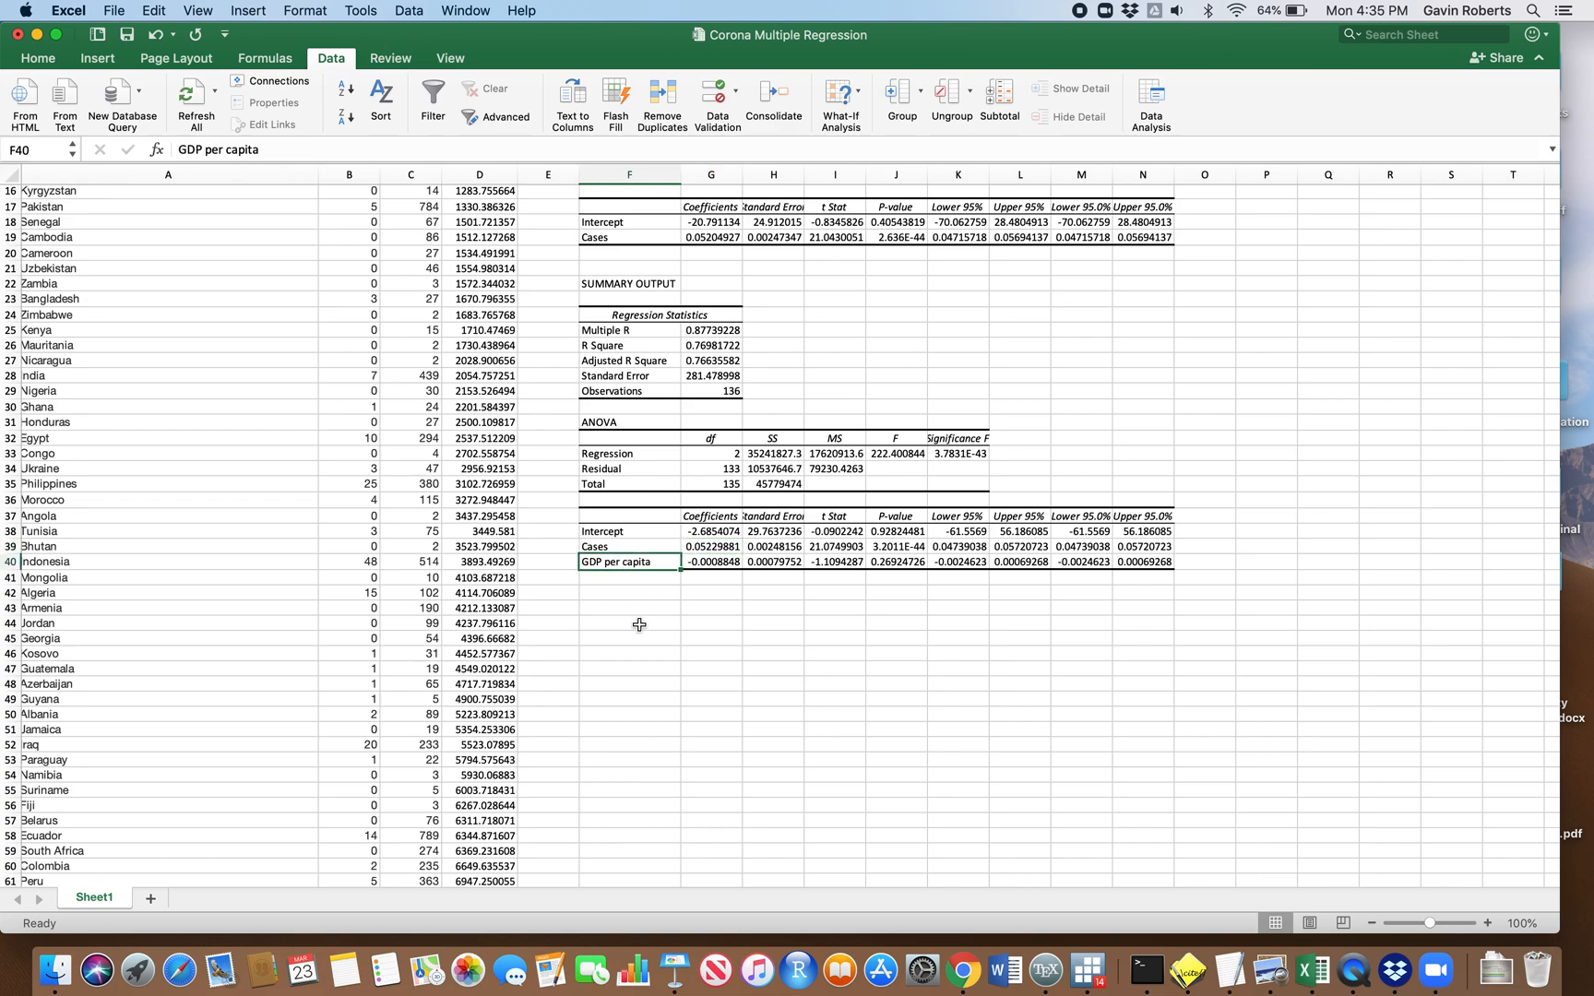
Step: Autofit column H to show the full Standard Error heading and select the two predictor labels in F39:F40
{"action": "double_click", "coordinate": [803, 174]}
{"action": "left_click_drag", "start_coordinate": [627, 546], "coordinate": [633, 566]}
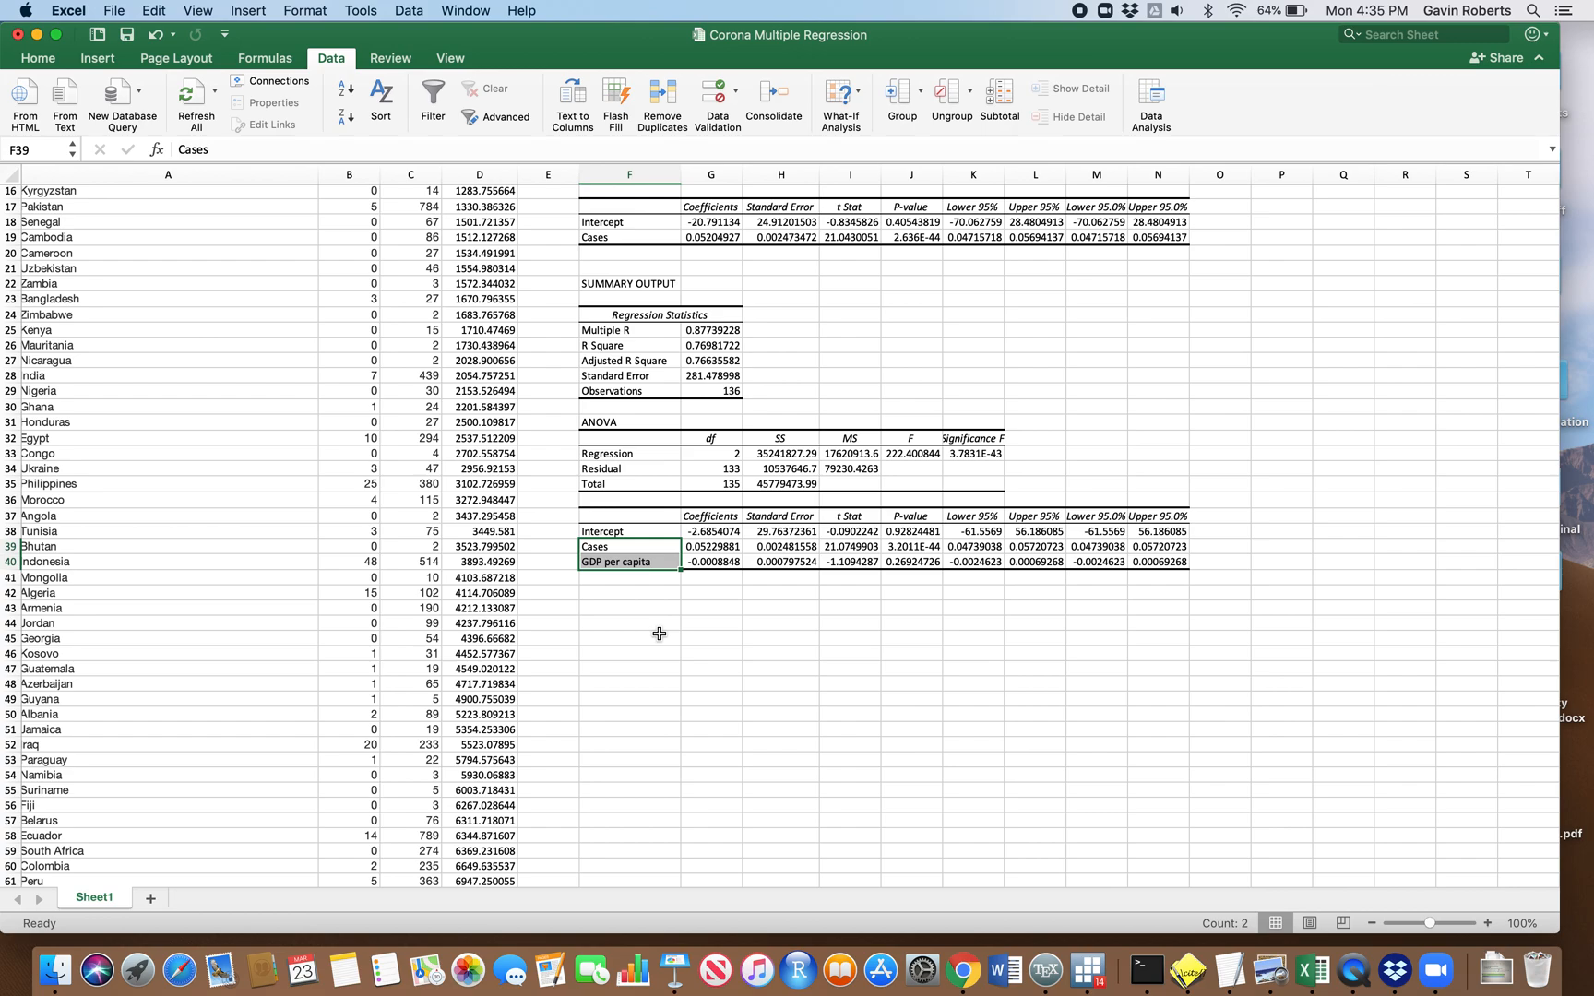
Step: Examine the GDP per capita coefficient and P-value in row 40 and the Cases P-value in J39
{"action": "left_click", "coordinate": [724, 562]}
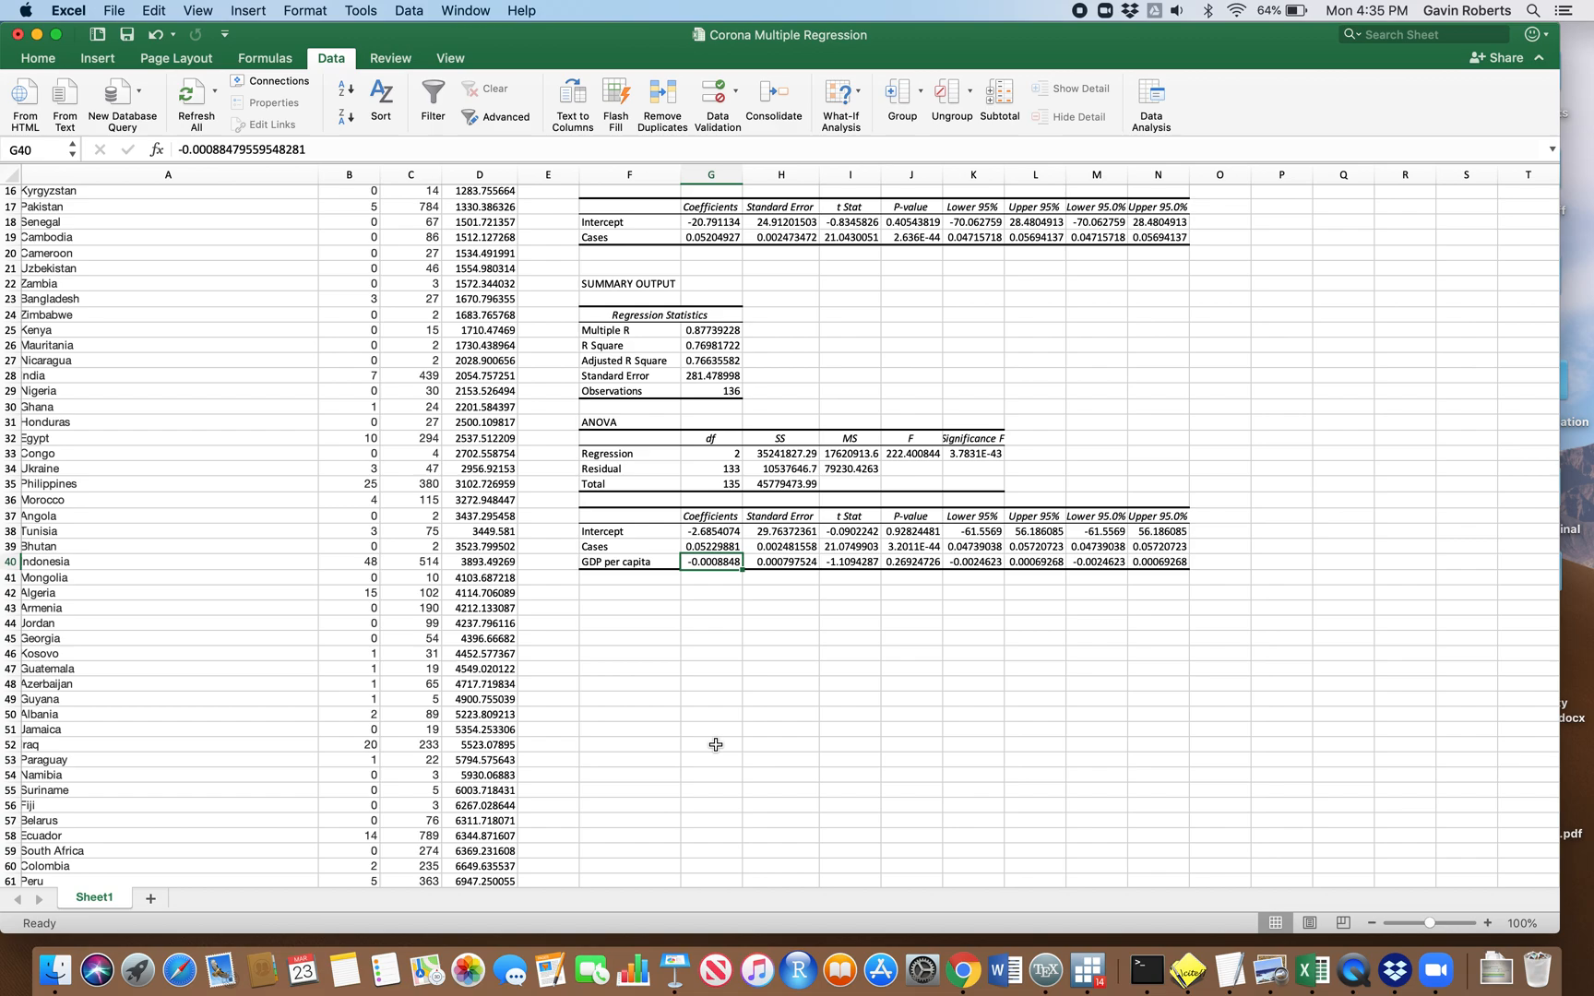
{"action": "left_click", "coordinate": [908, 561]}
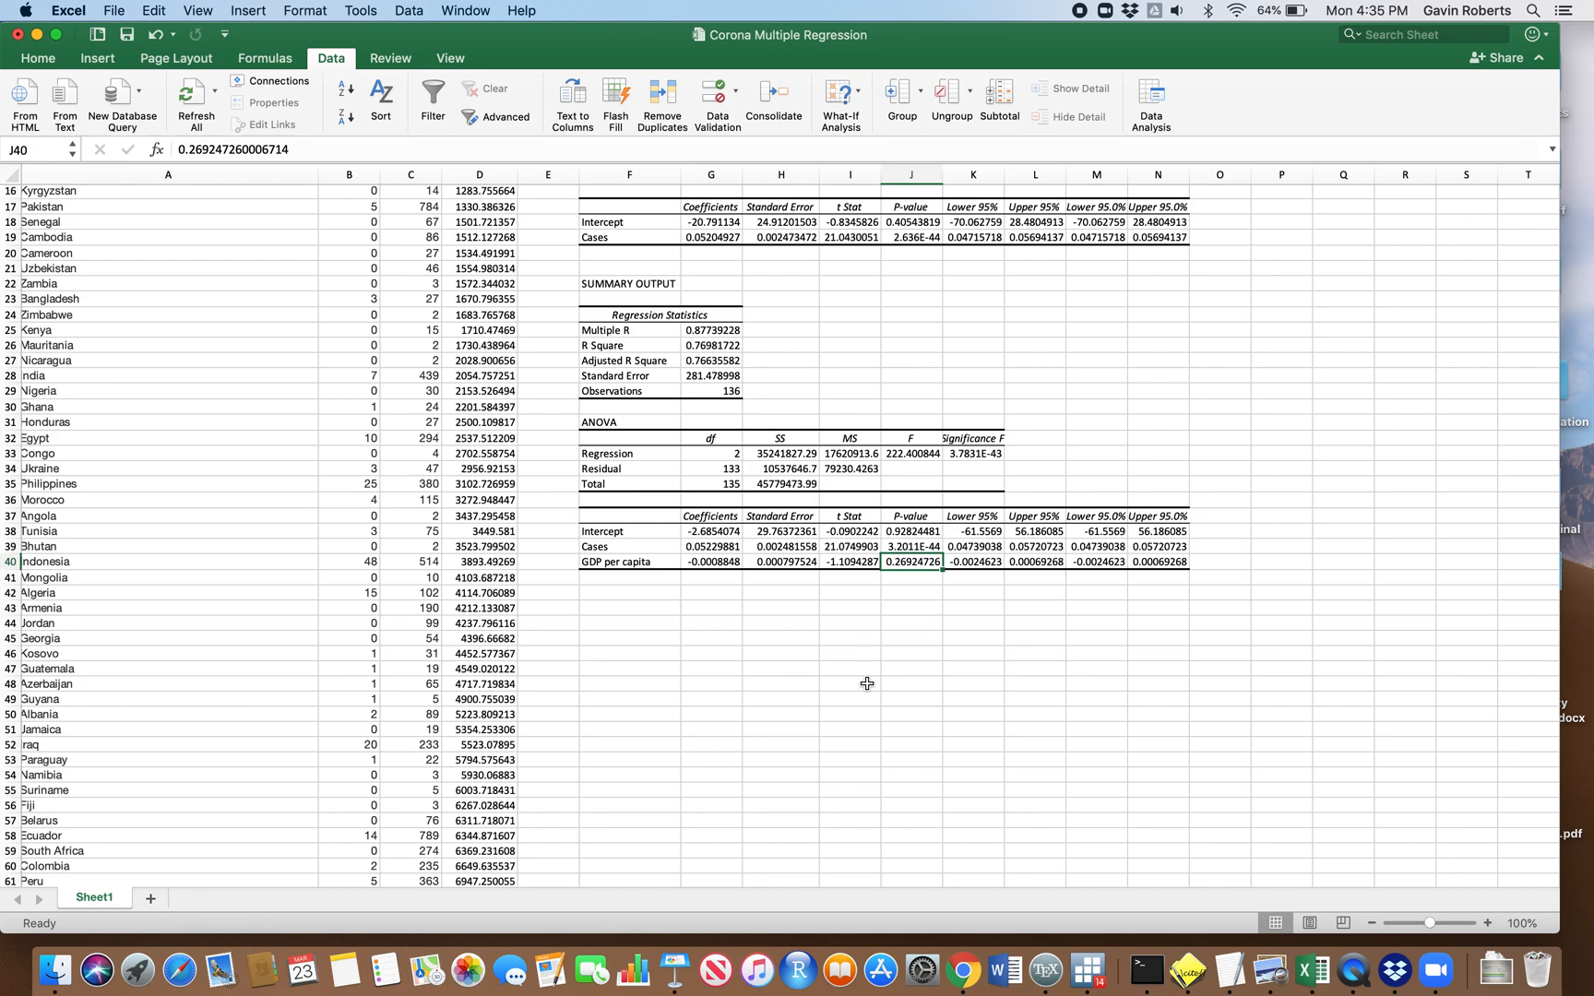
{"action": "left_click", "coordinate": [722, 562]}
{"action": "left_click", "coordinate": [651, 561]}
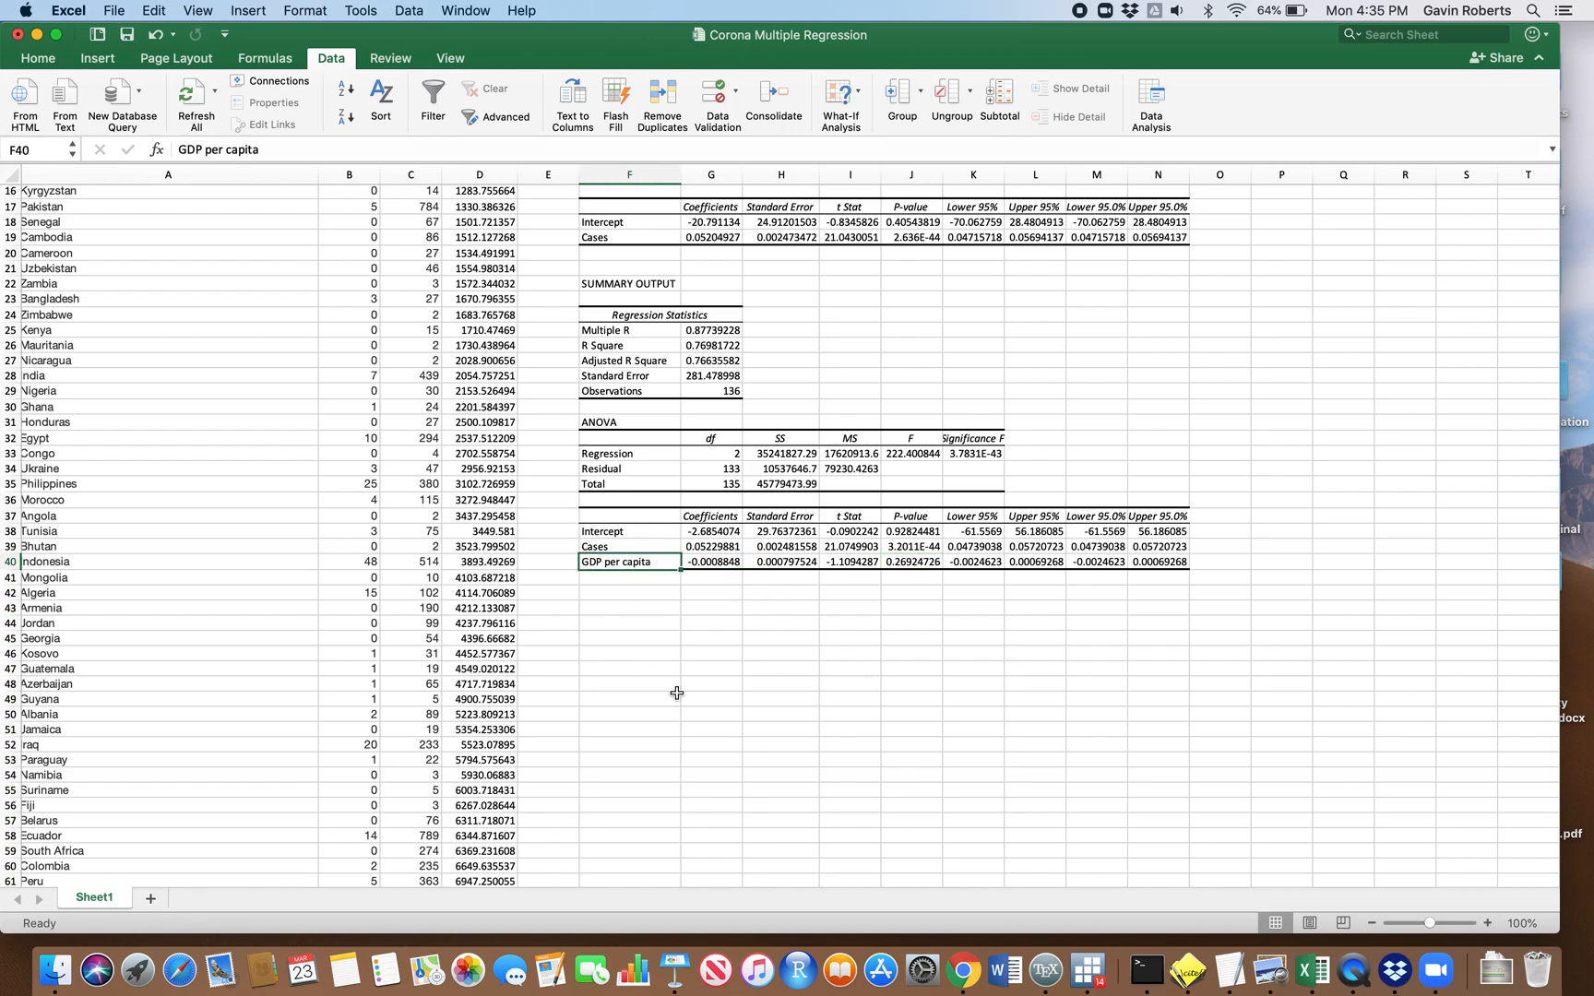
{"action": "left_click", "coordinate": [912, 548]}
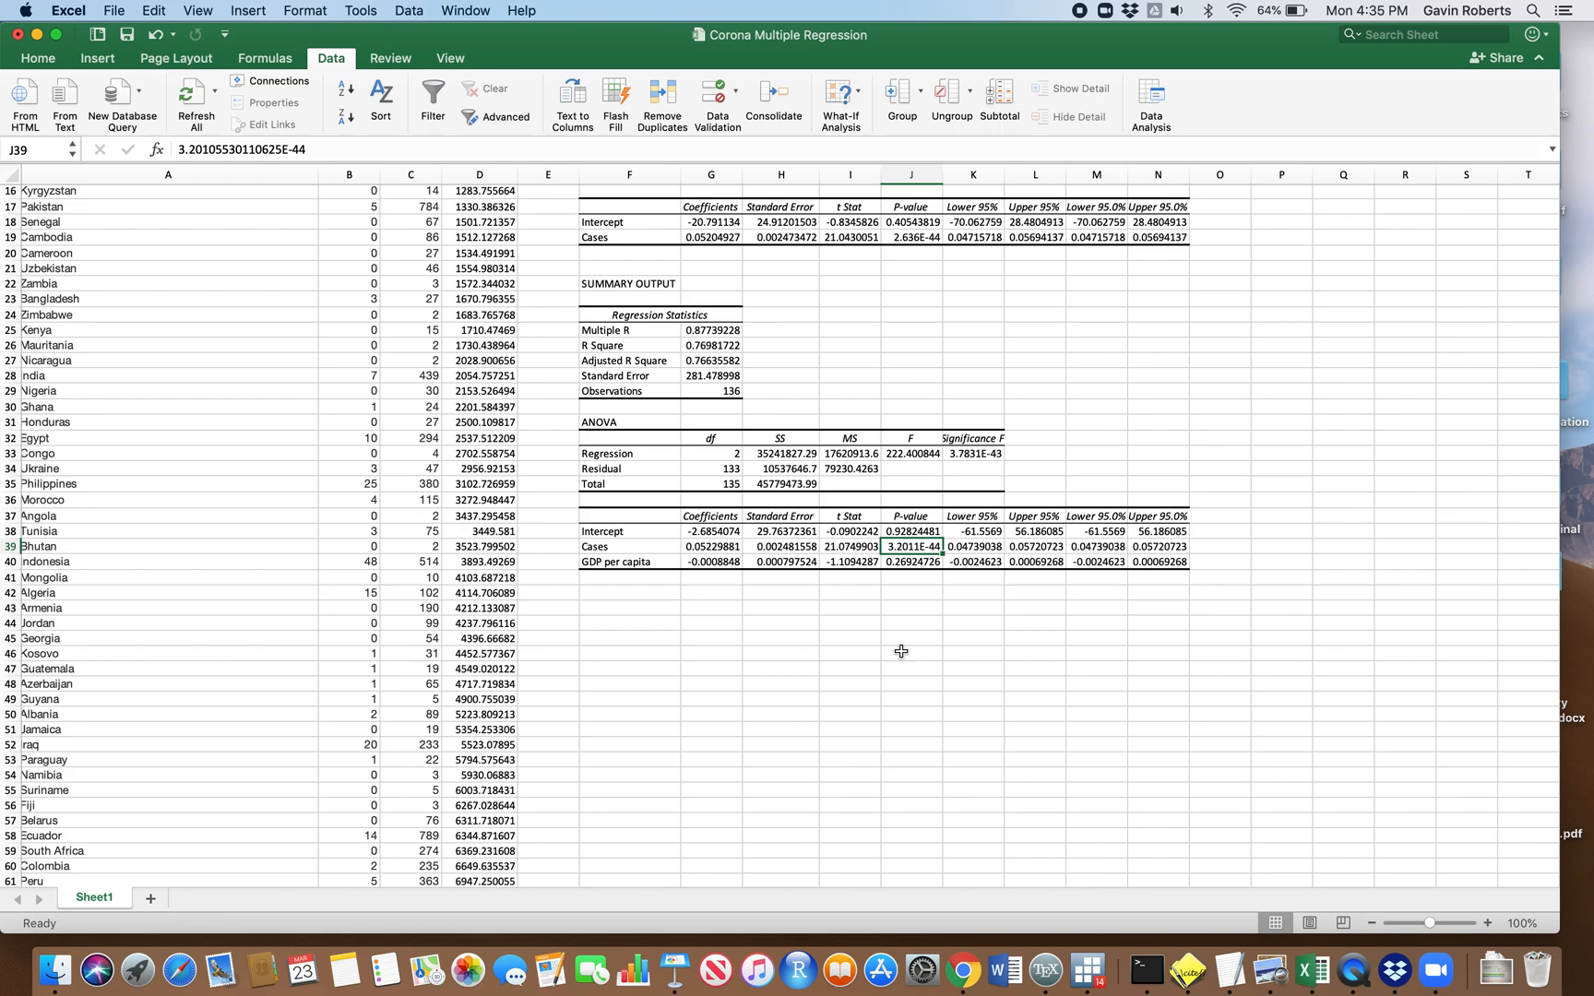
Step: Widen column K to fit its contents and select the simple regression's Significance F in K13
{"action": "scroll", "coordinate": [901, 652], "scroll_direction": "up", "scroll_amount": 5}
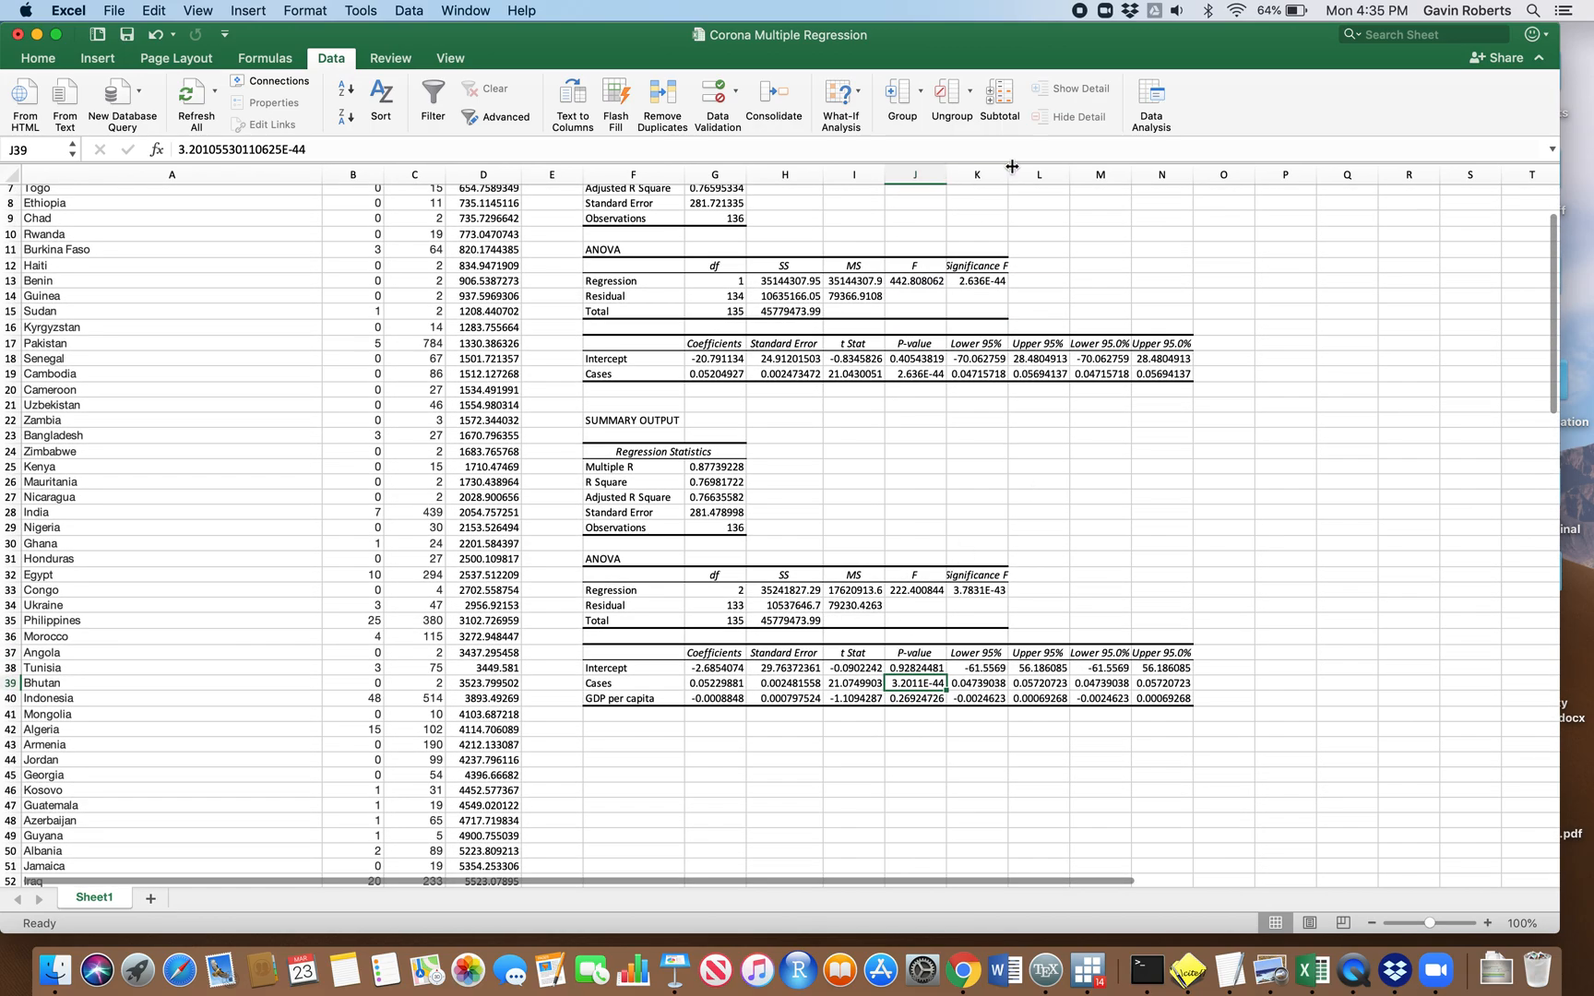
{"action": "left_click", "coordinate": [1012, 166]}
{"action": "left_click", "coordinate": [1006, 283]}
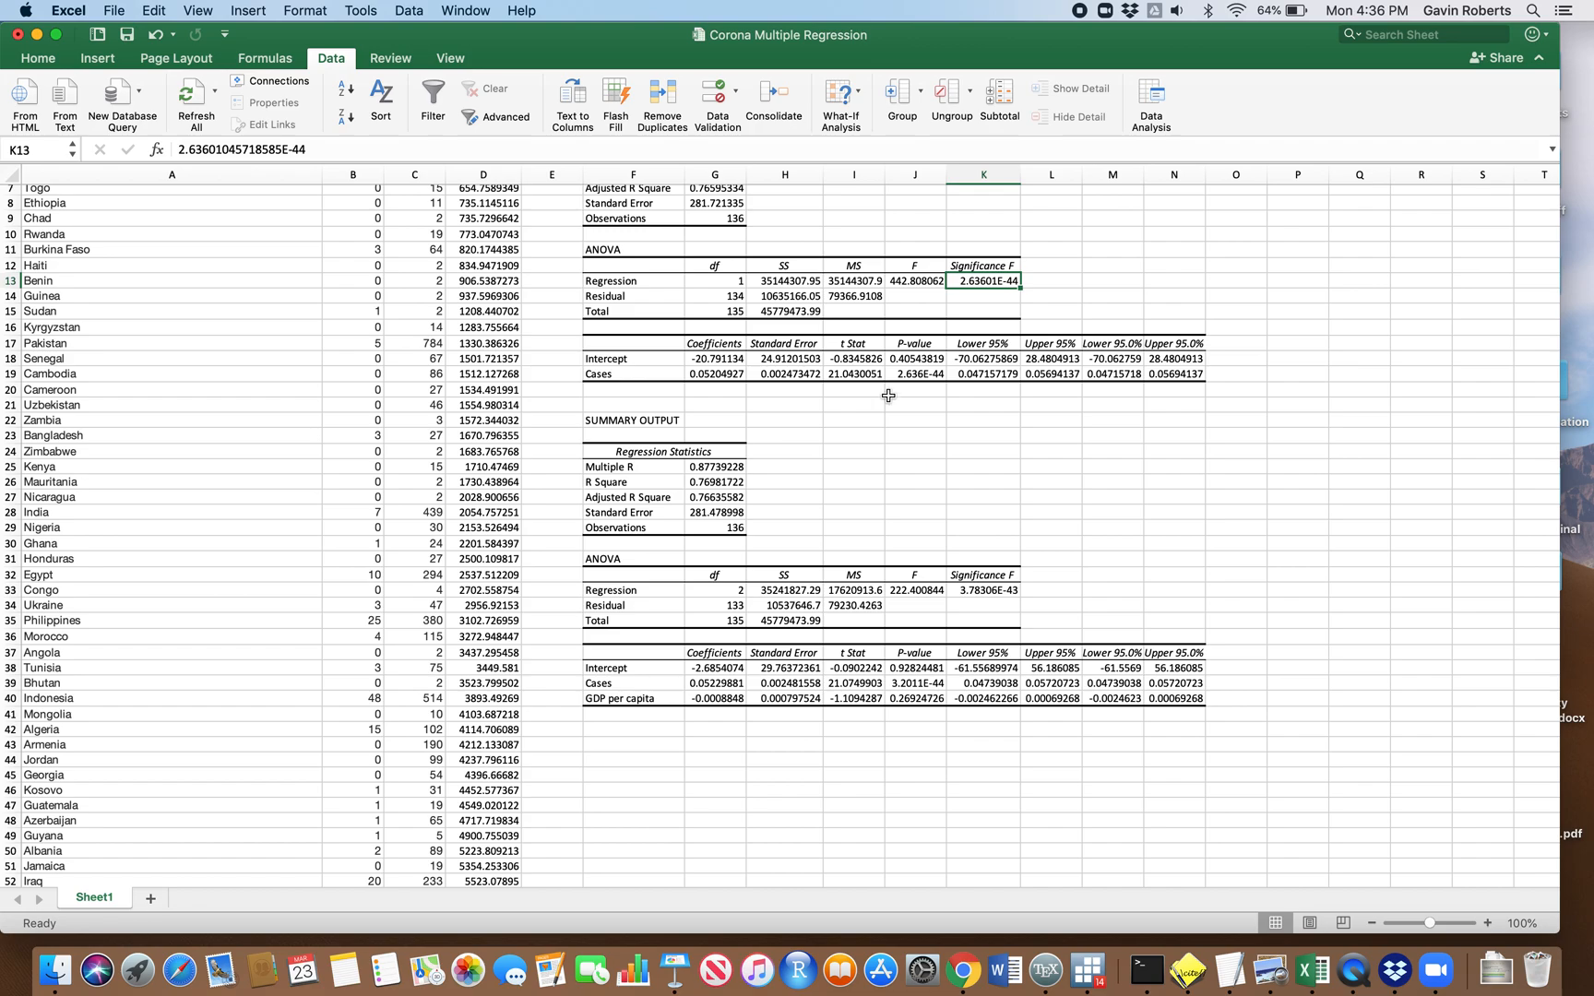
Step: Compare the Cases P-value in J19 with the Significance F in K13 for the simple regression
{"action": "left_click", "coordinate": [916, 373]}
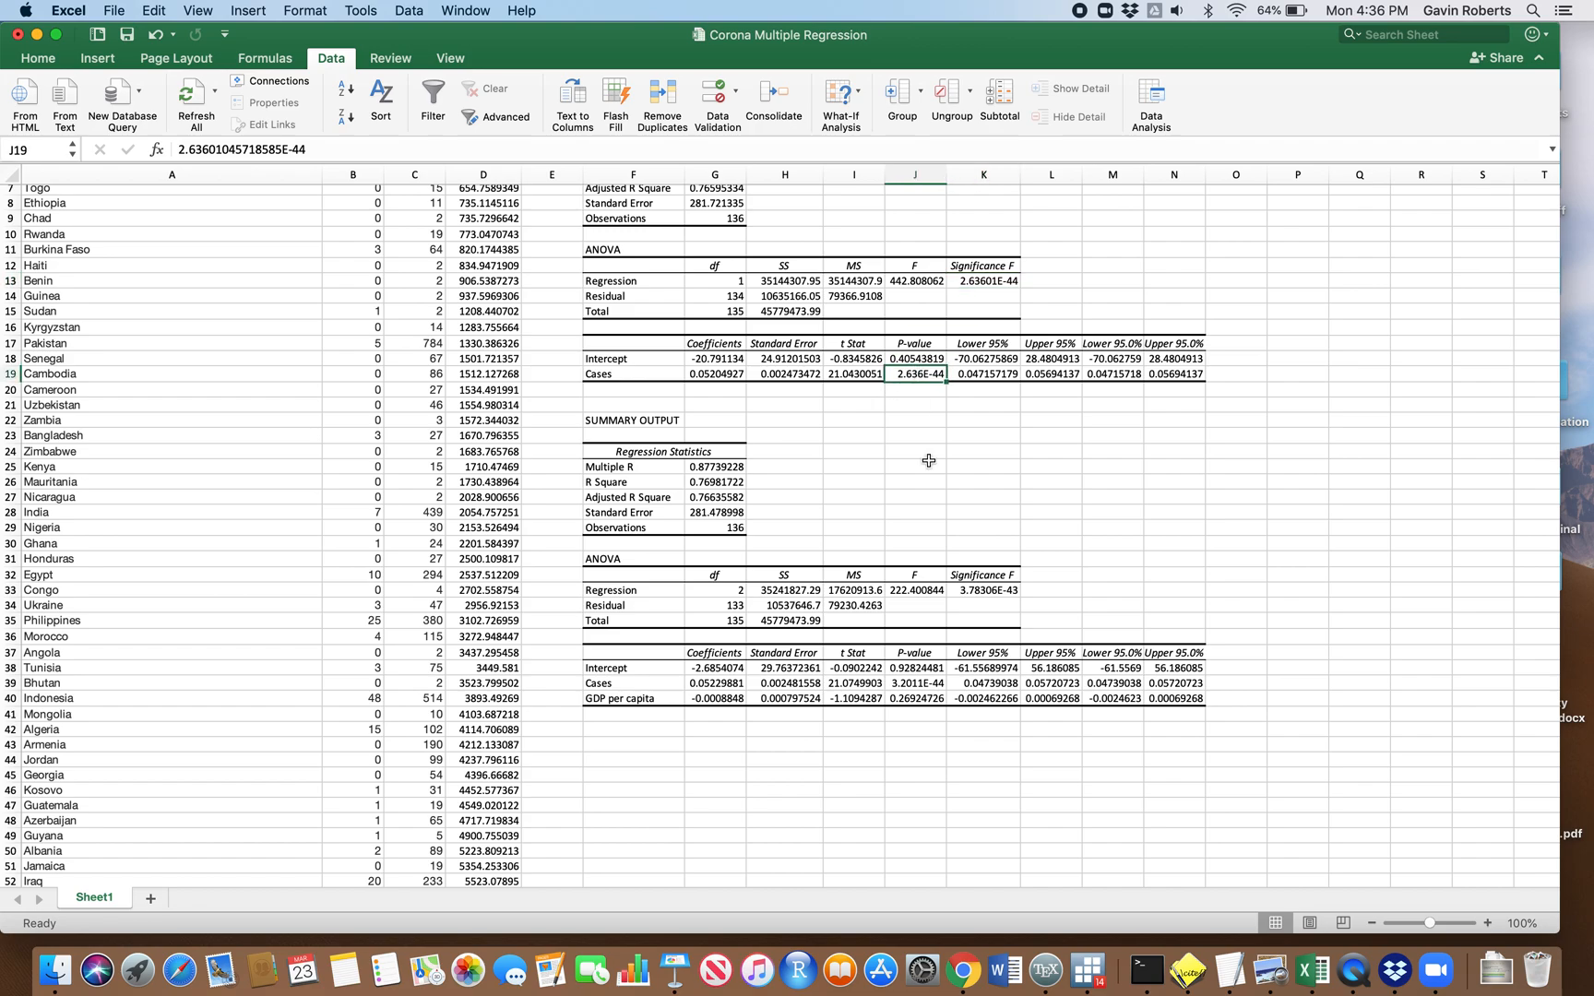
{"action": "left_click", "coordinate": [984, 281]}
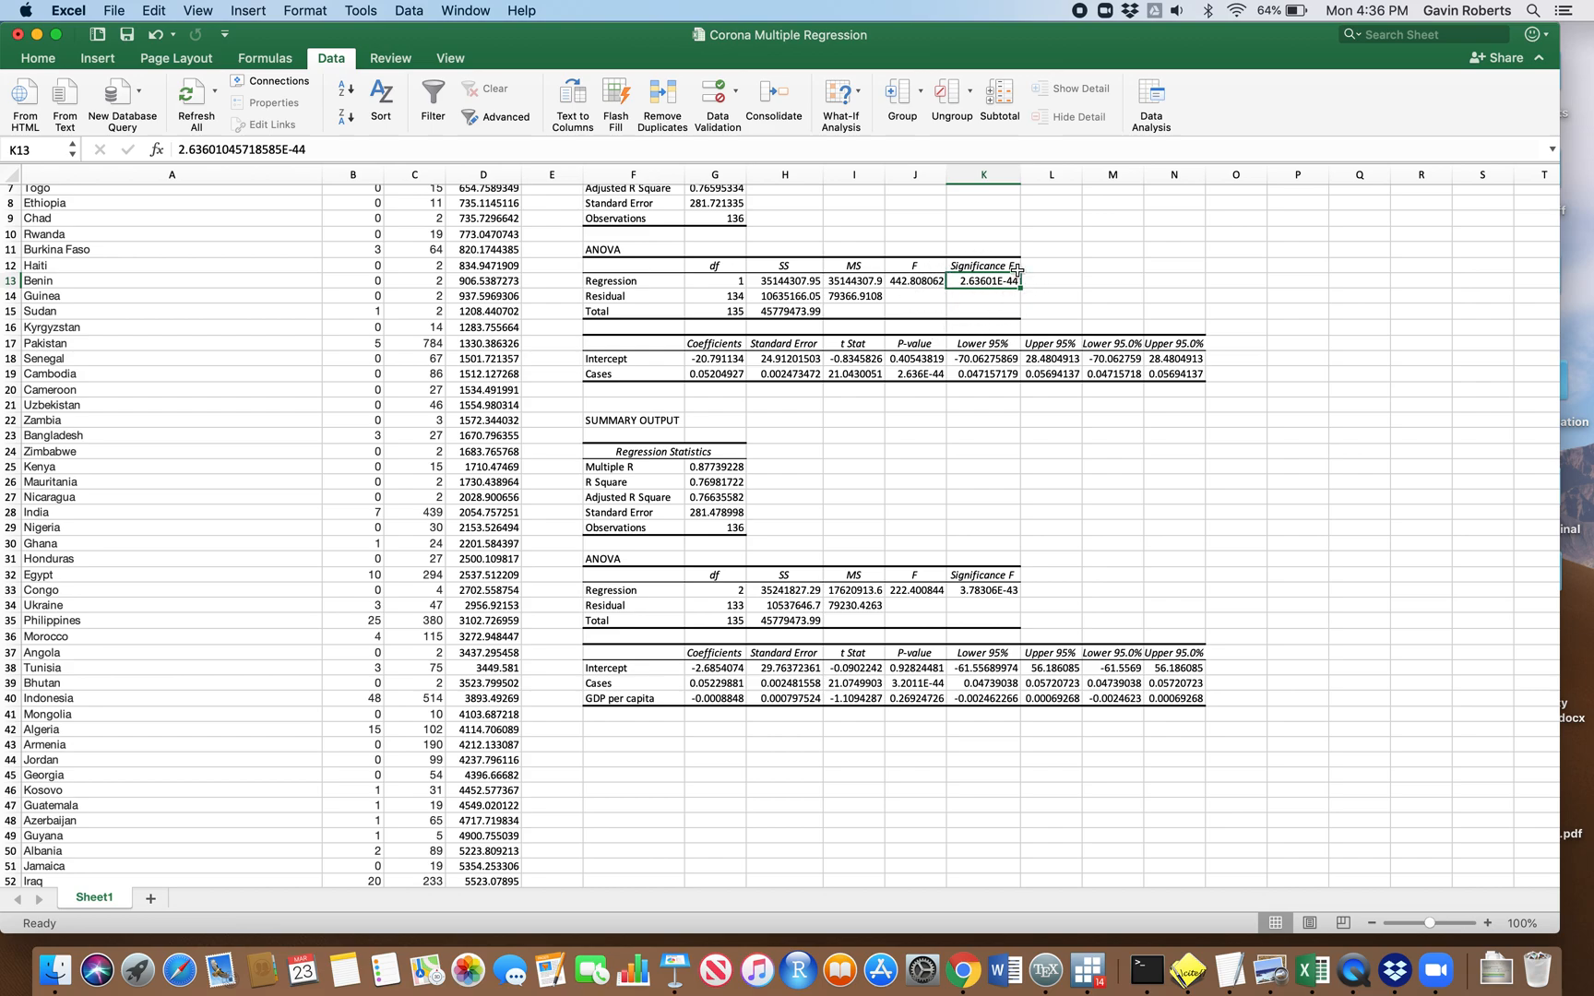
{"action": "left_click", "coordinate": [927, 374]}
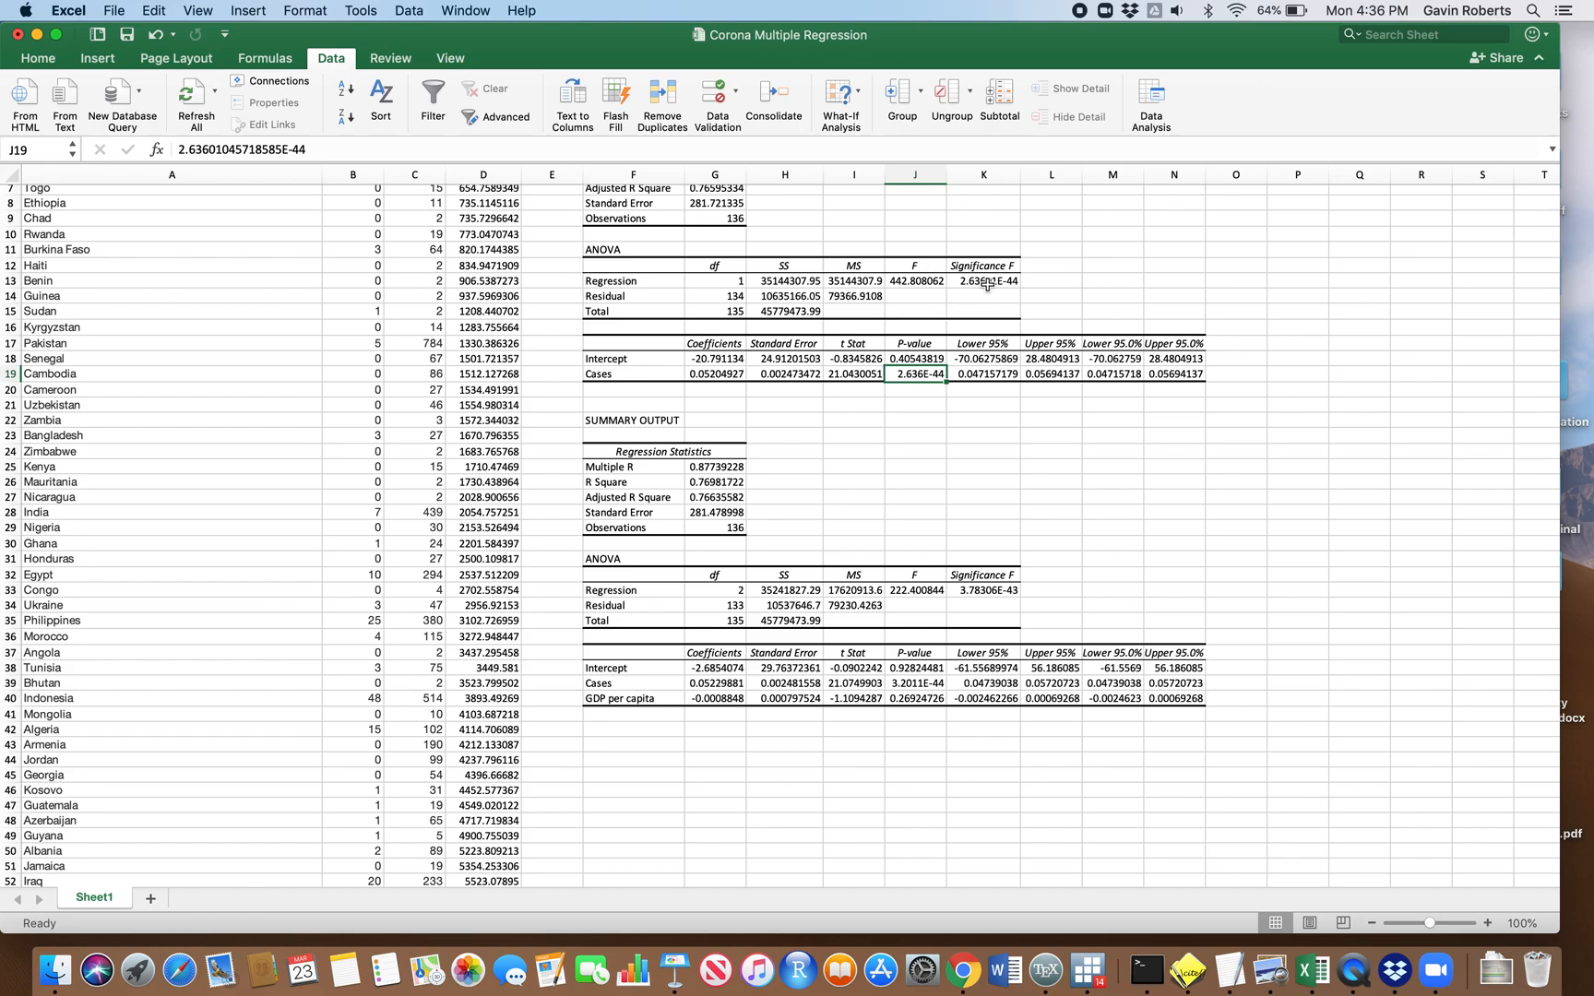
{"action": "left_click", "coordinate": [665, 378]}
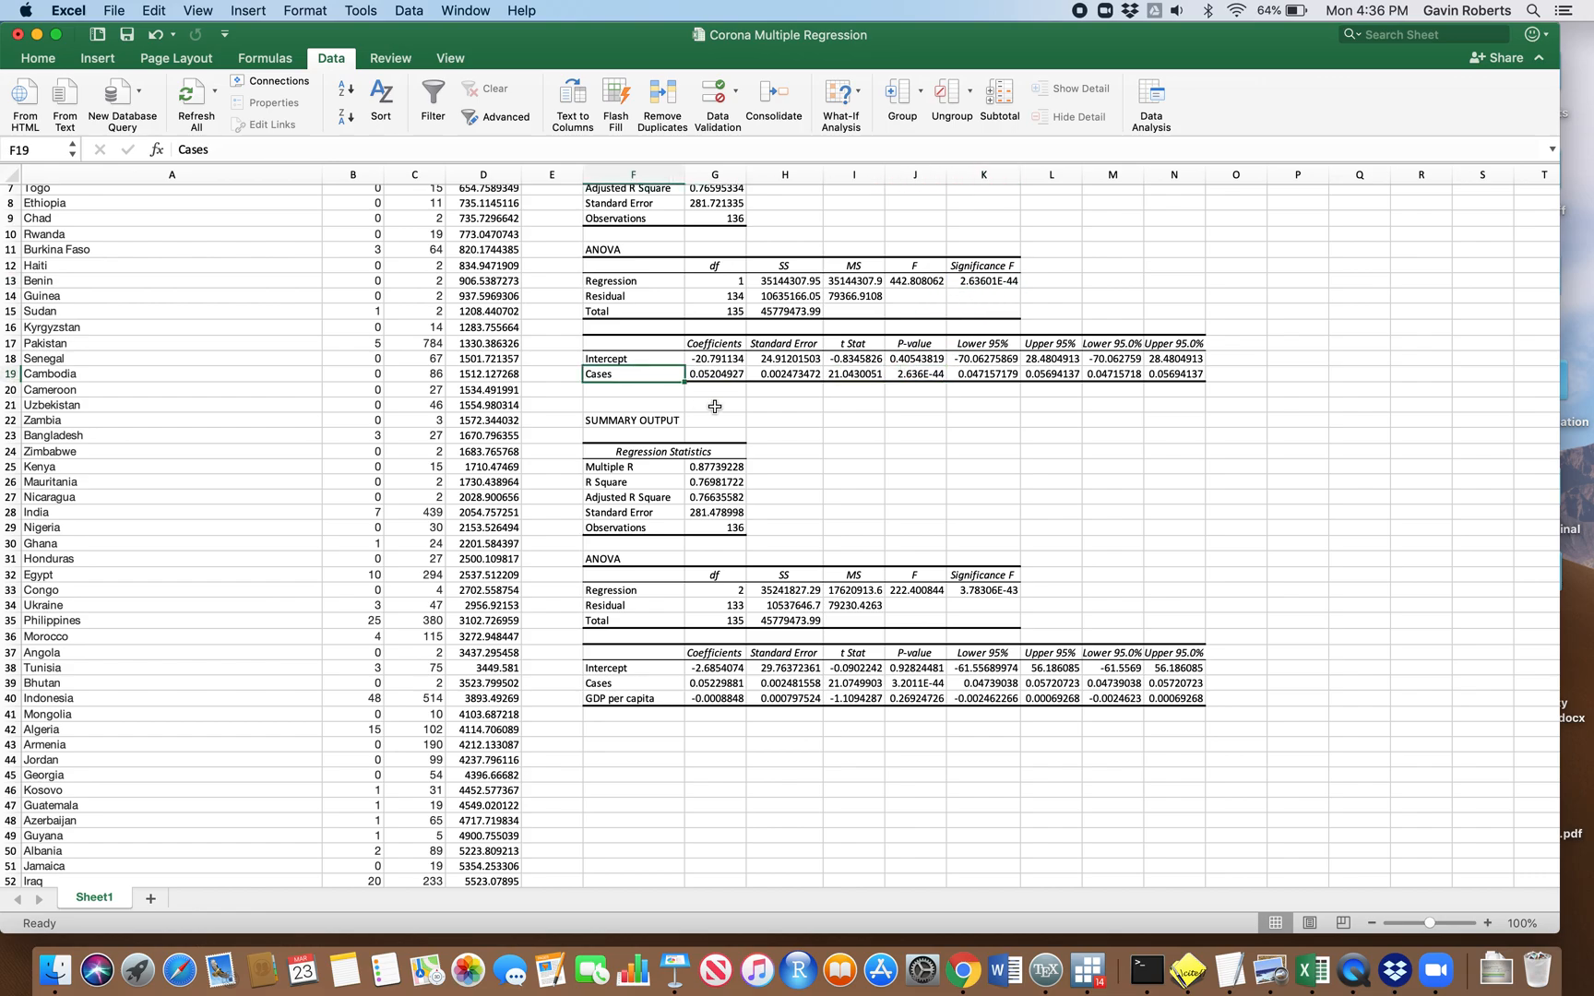
Step: Compare the multiple regression's Significance F in K33 with the predictor P-values in J39:J40
{"action": "scroll", "coordinate": [1046, 430], "scroll_direction": "down", "scroll_amount": 4}
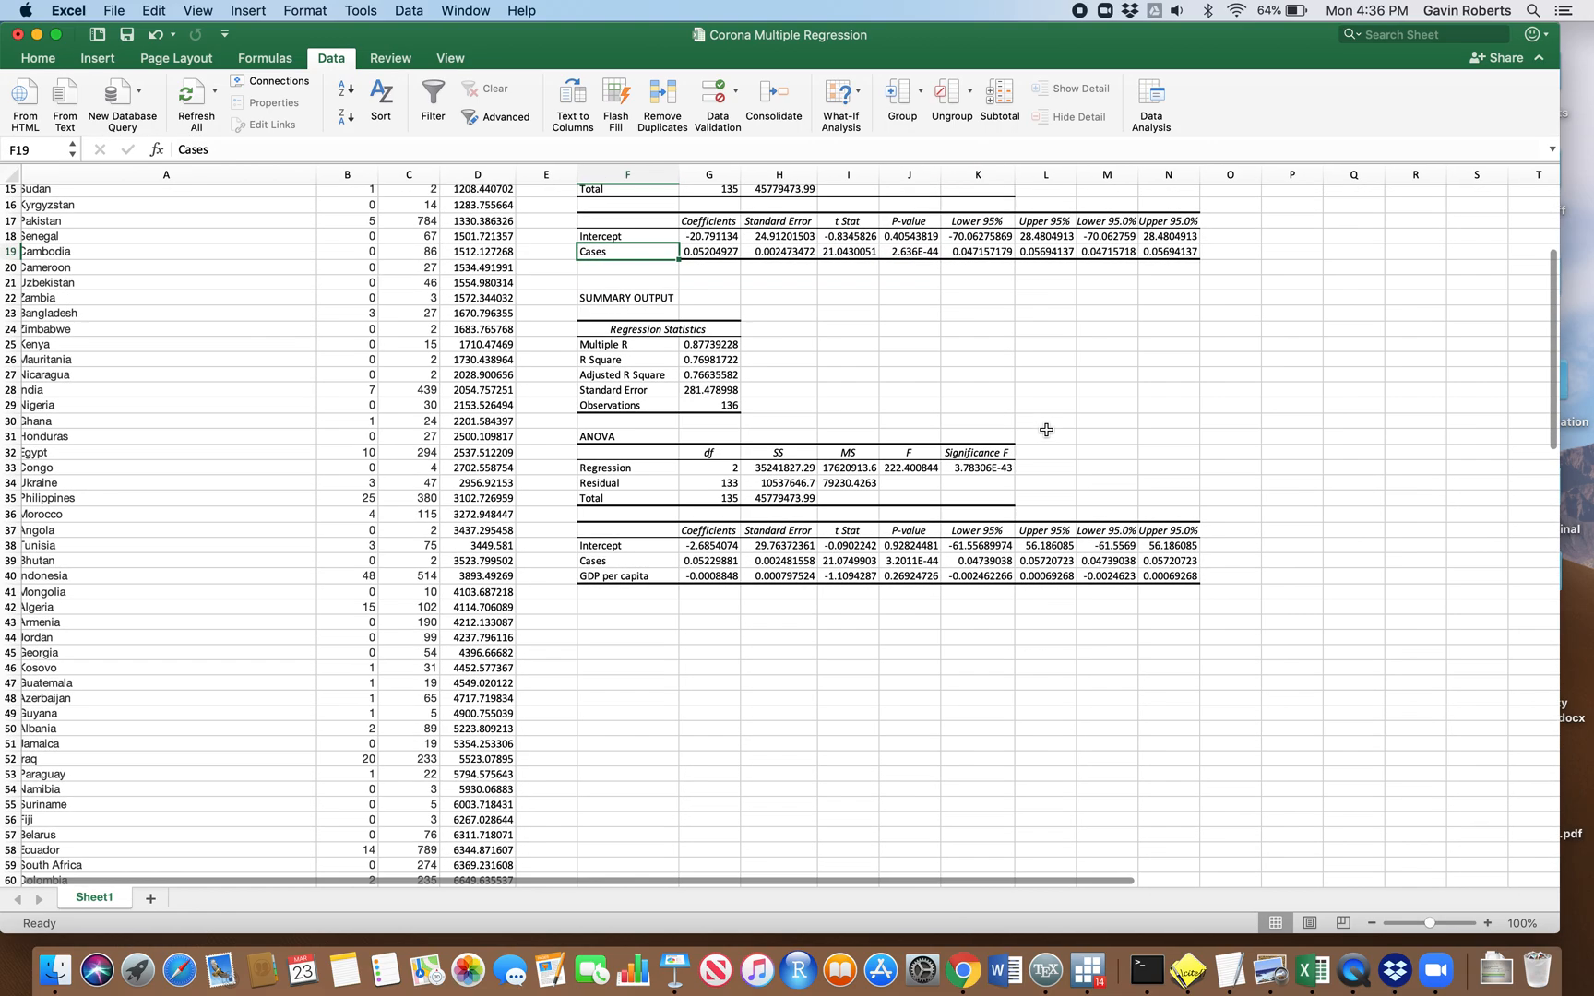
{"action": "scroll", "coordinate": [1046, 430], "scroll_direction": "down", "scroll_amount": 1}
{"action": "left_click", "coordinate": [985, 445]}
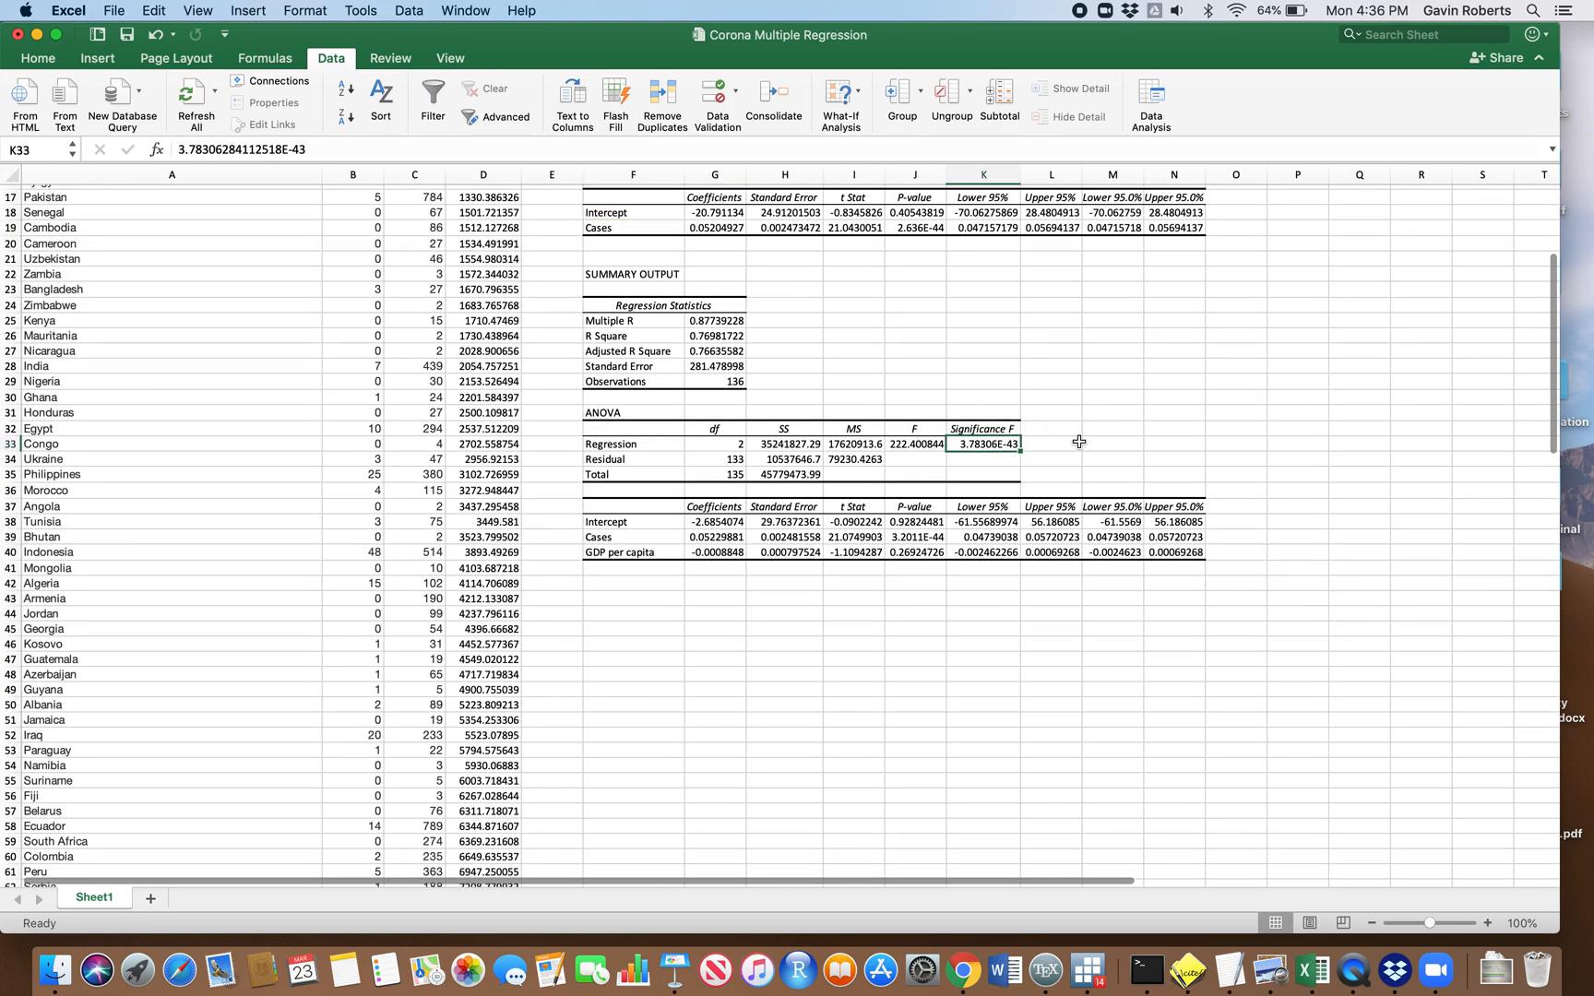
{"action": "left_click_drag", "start_coordinate": [909, 536], "coordinate": [917, 552]}
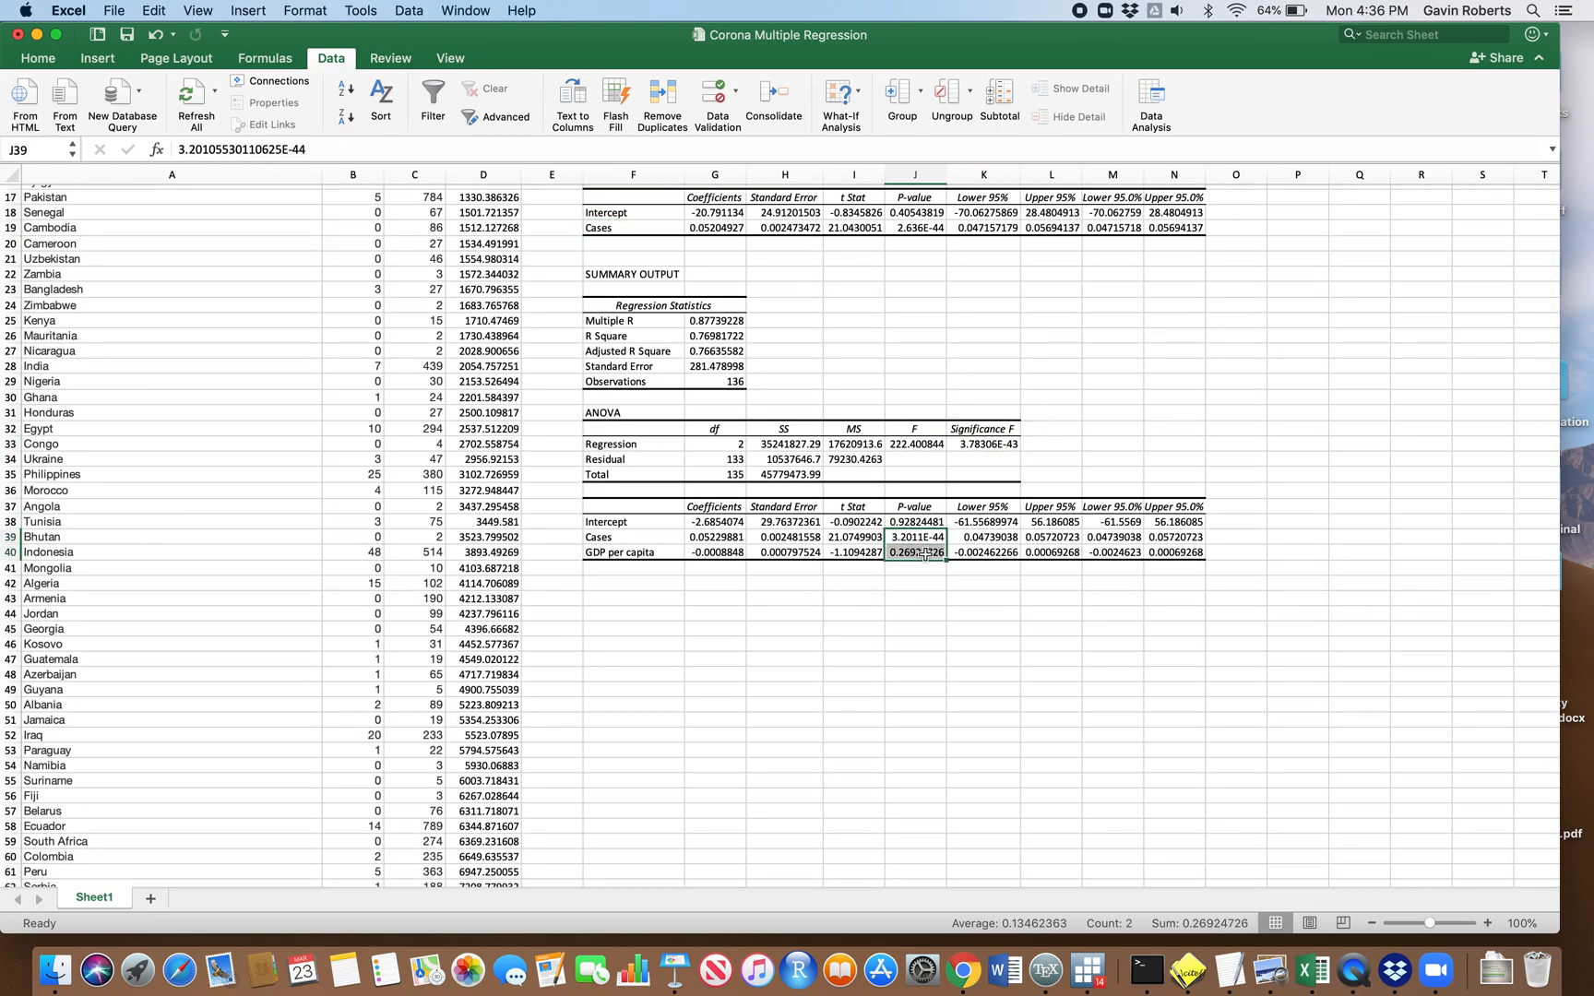
{"action": "left_click", "coordinate": [990, 447]}
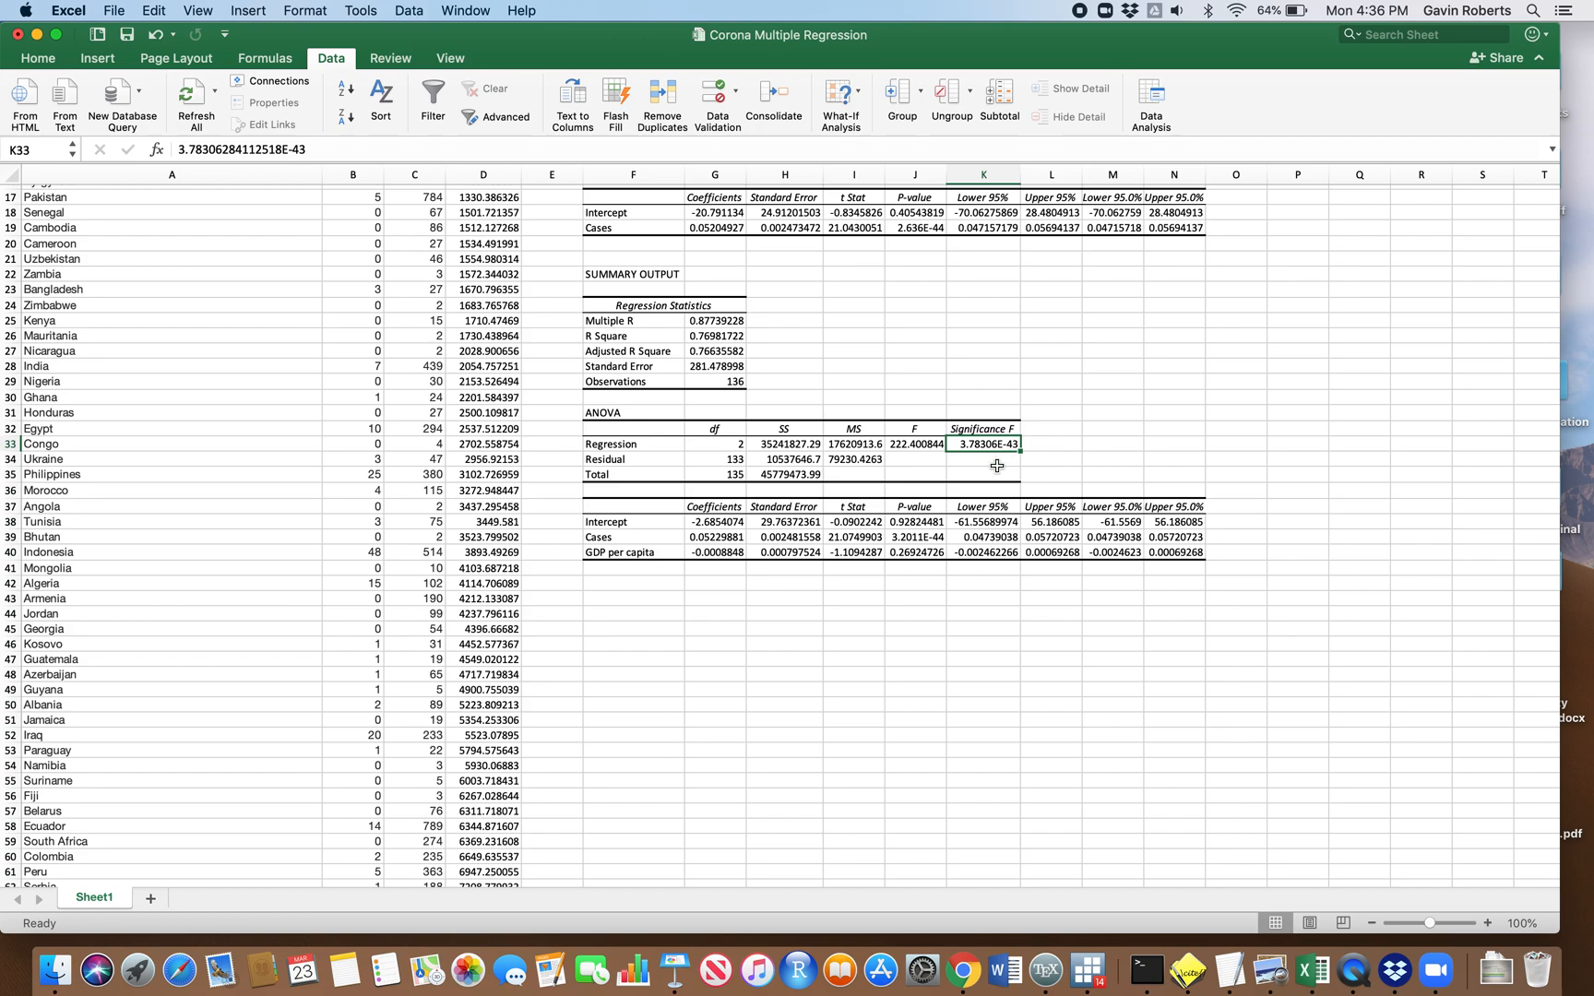
Step: Compare the Significance F values of the simple and multiple regressions in K13 and K33
{"action": "scroll", "coordinate": [997, 467], "scroll_direction": "up", "scroll_amount": 3}
{"action": "left_click", "coordinate": [987, 226]}
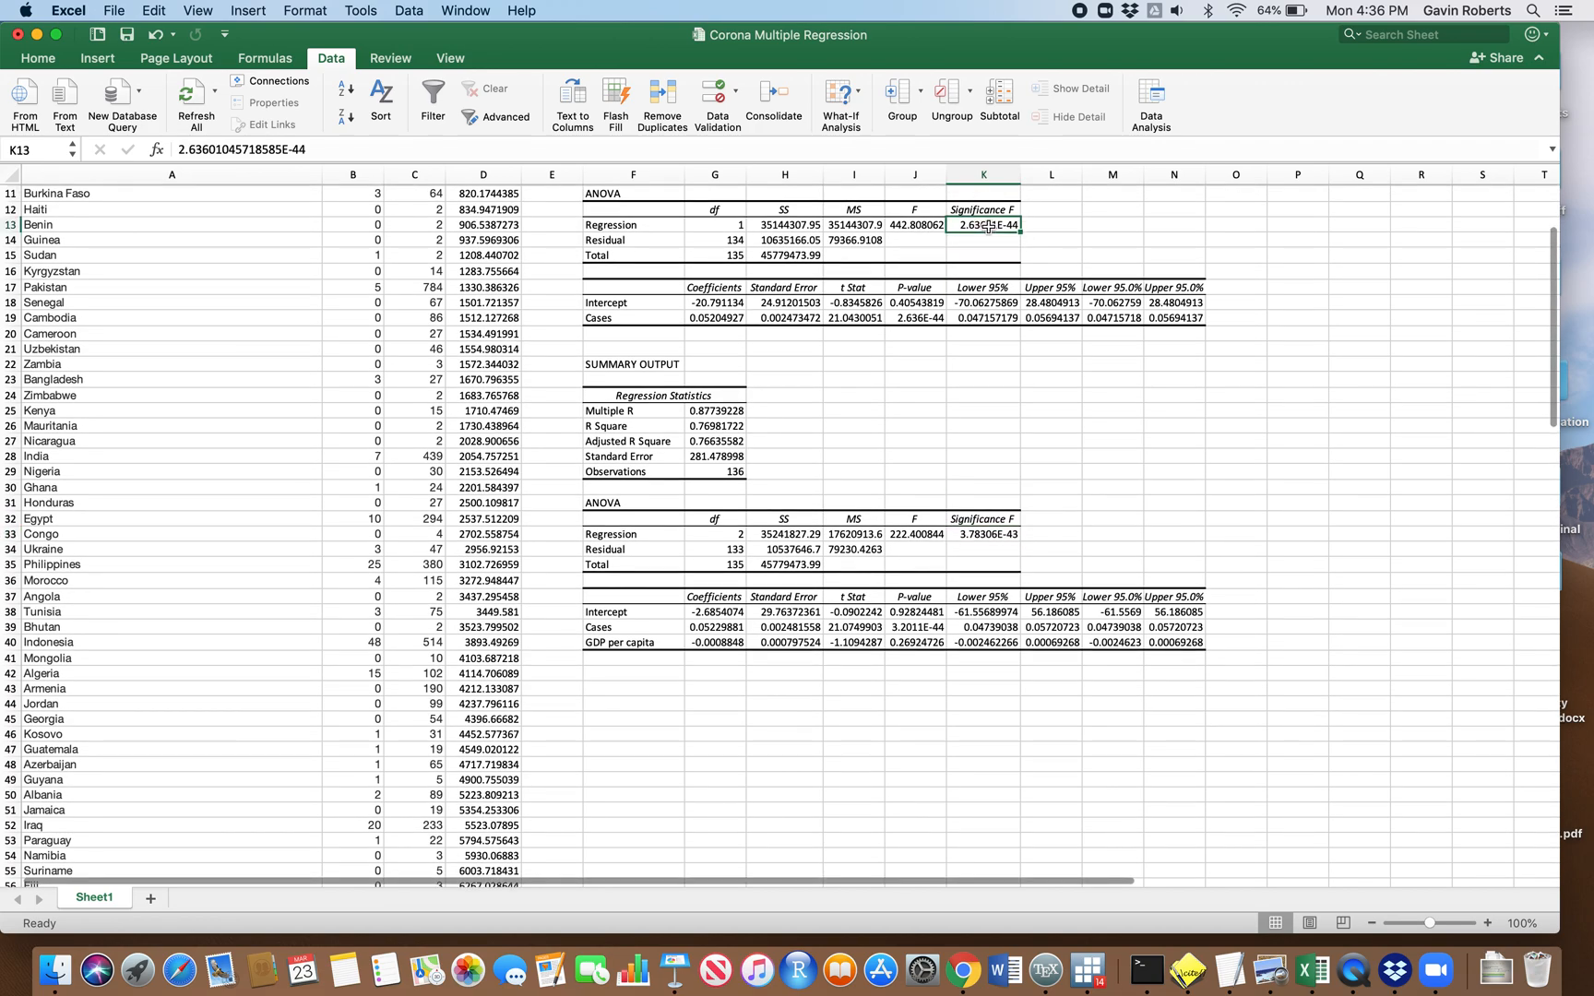
{"action": "left_click", "coordinate": [987, 534]}
{"action": "left_click", "coordinate": [984, 225]}
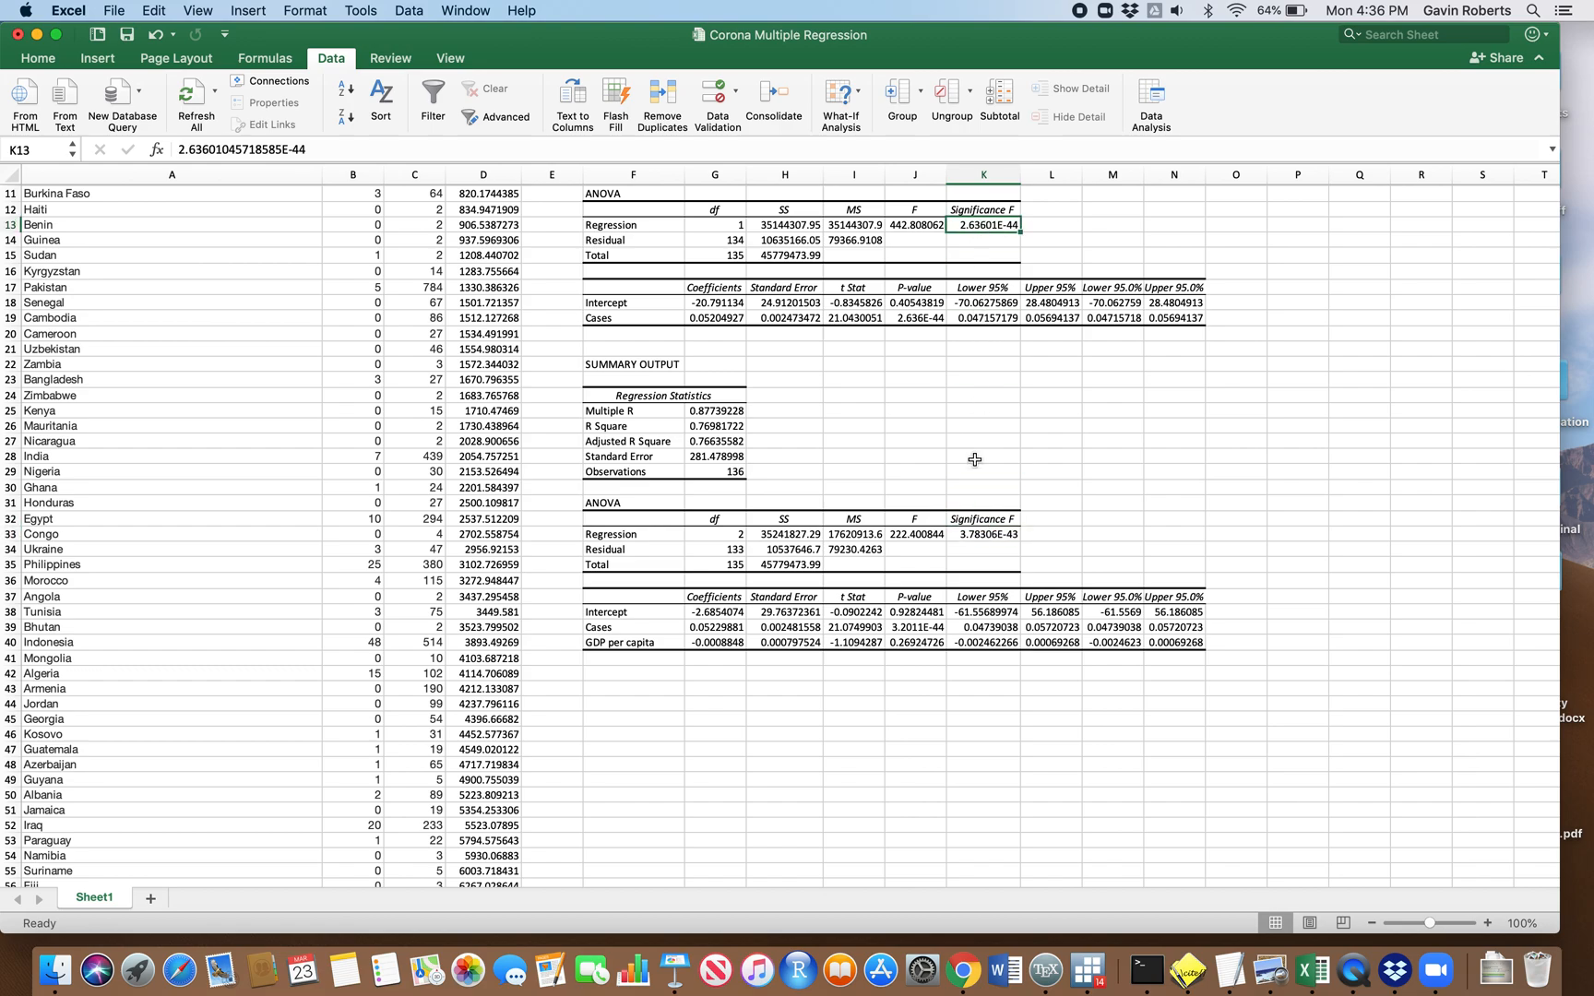
{"action": "left_click", "coordinate": [976, 534]}
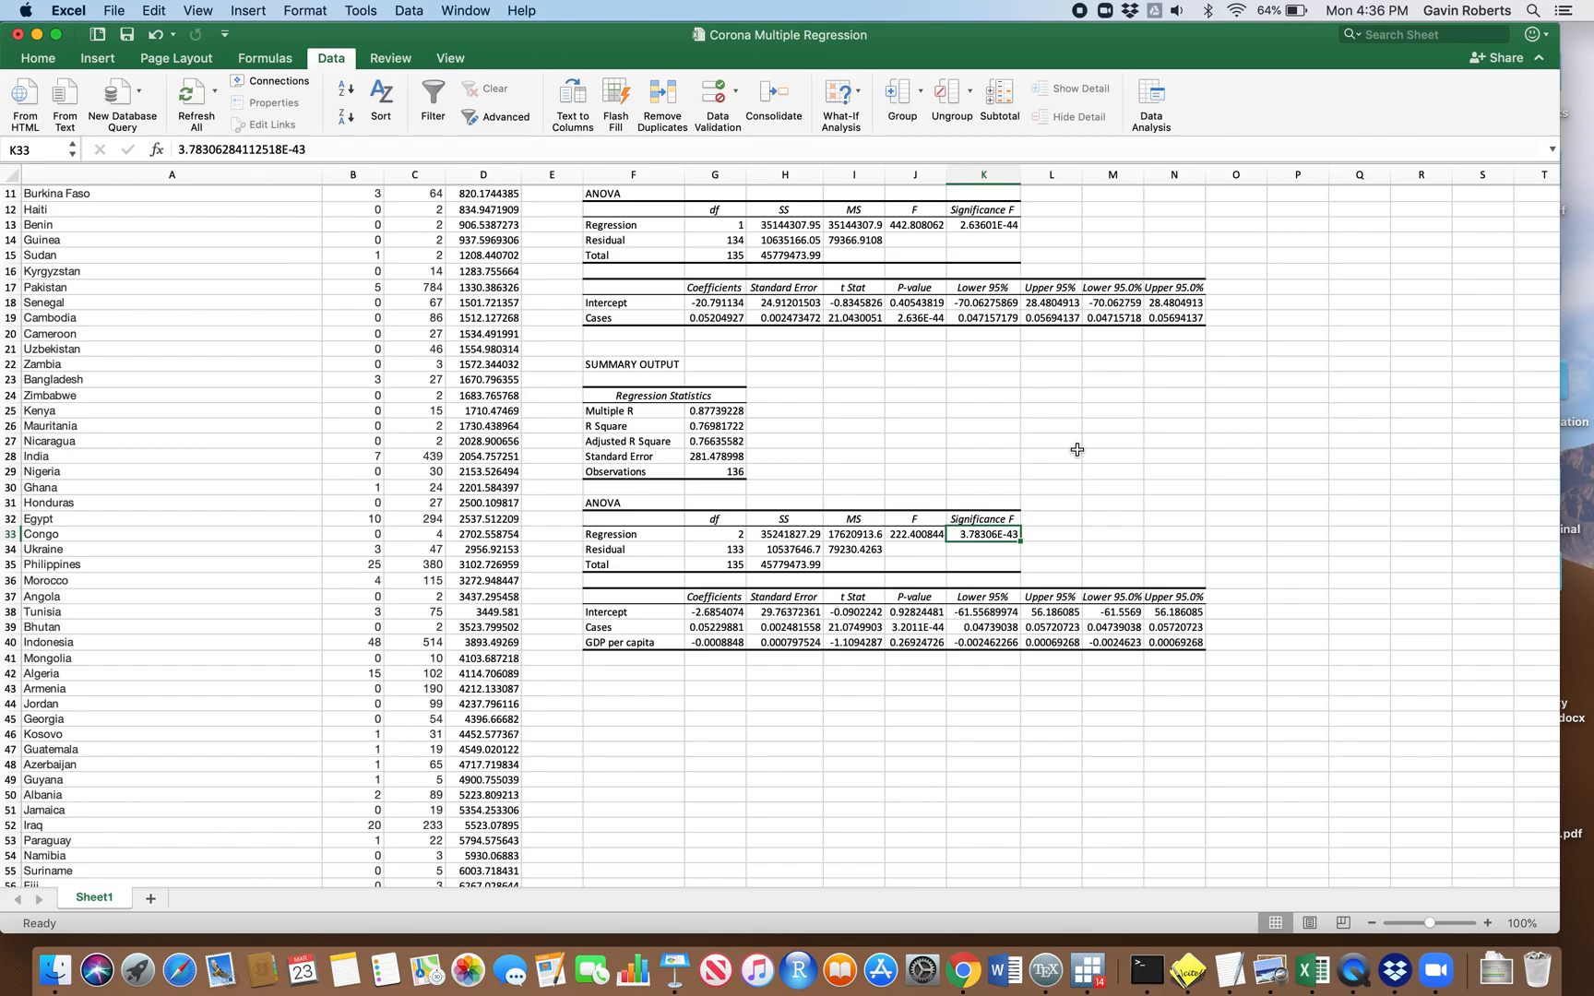
{"action": "scroll", "coordinate": [1076, 449], "scroll_direction": "up", "scroll_amount": 4}
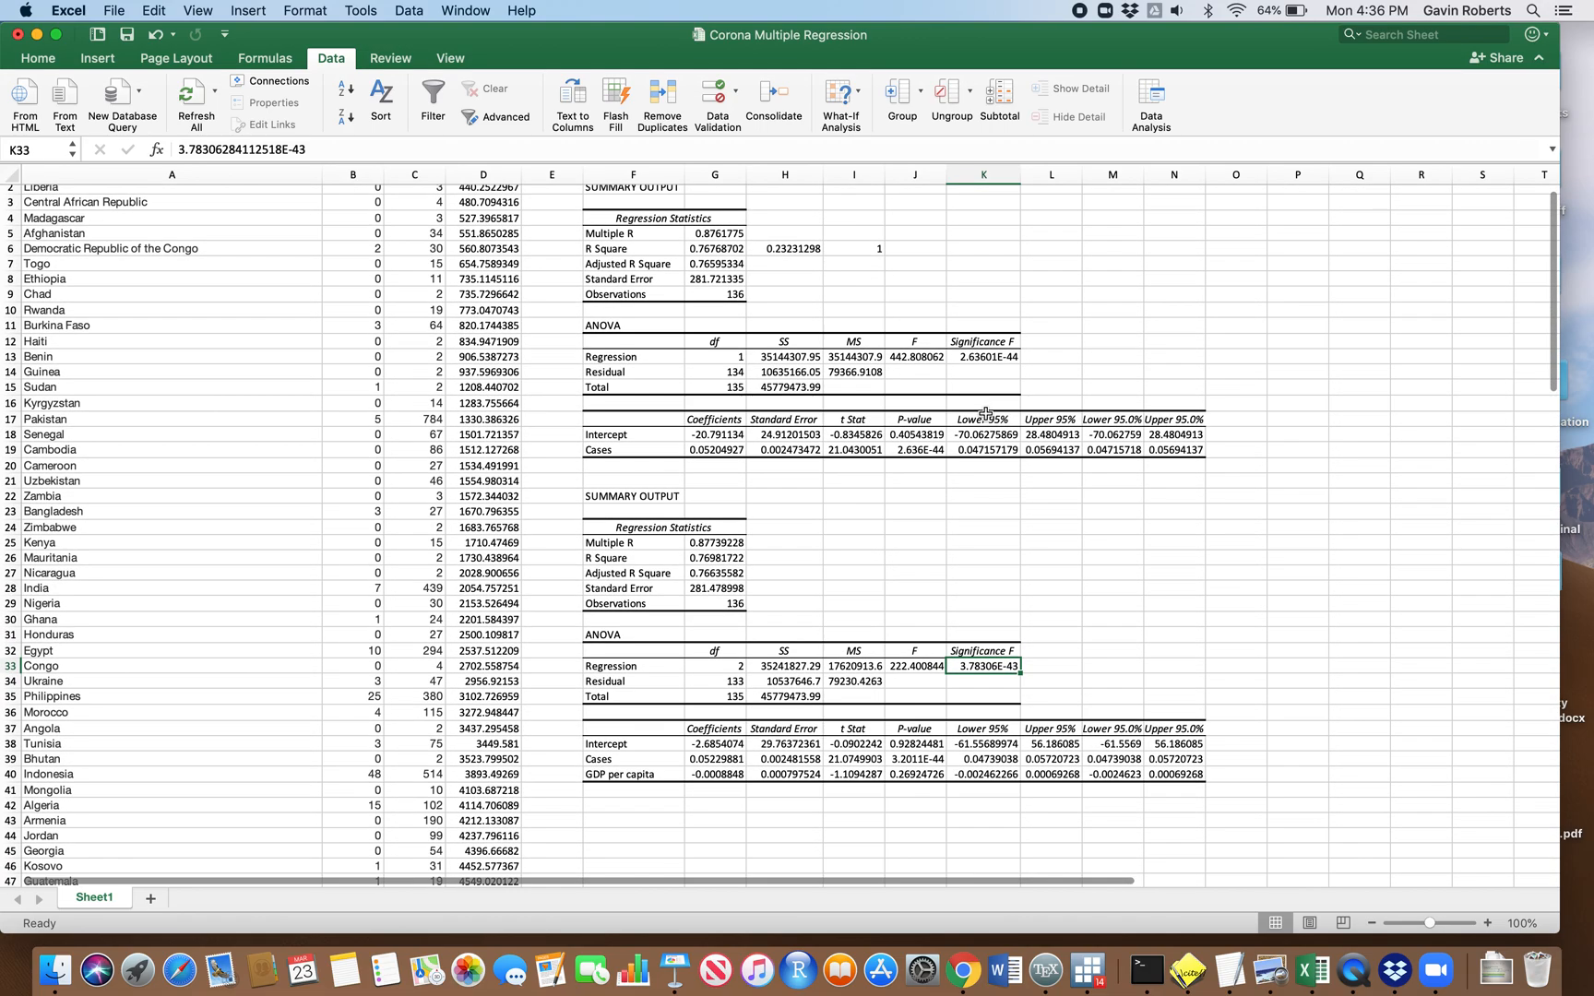
{"action": "scroll", "coordinate": [985, 414], "scroll_direction": "down", "scroll_amount": 4}
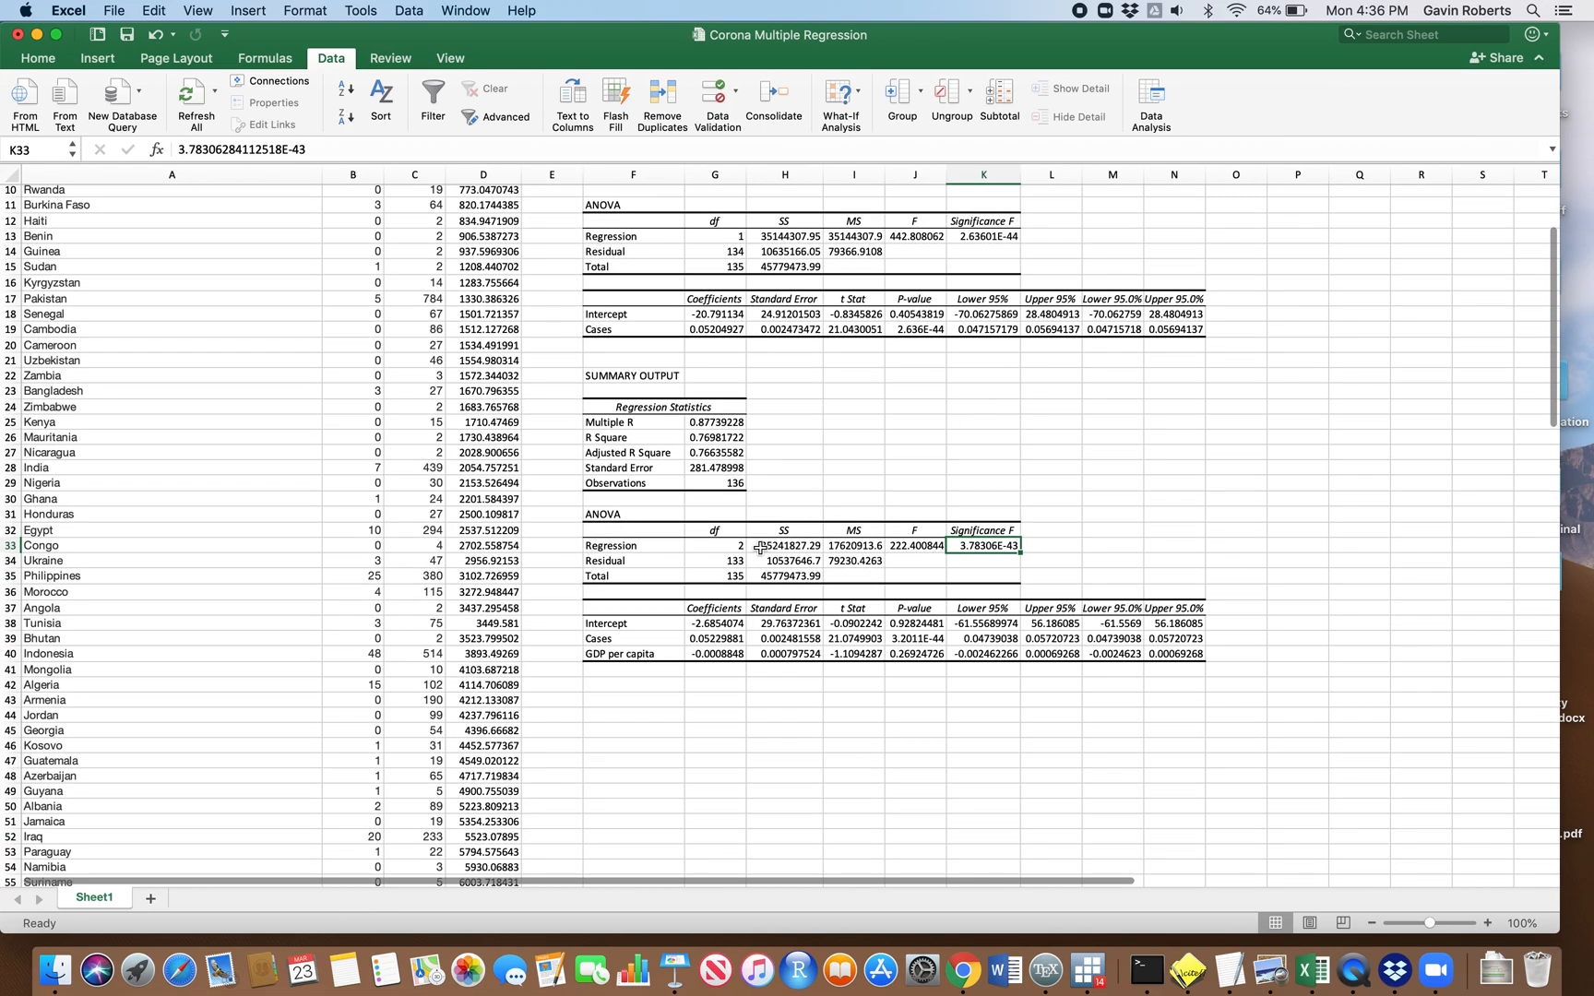
Step: Highlight the multiple regression's coefficient labels in F38:F40, narrowing the selection to Cases and GDP per capita
{"action": "left_click_drag", "start_coordinate": [643, 626], "coordinate": [644, 654]}
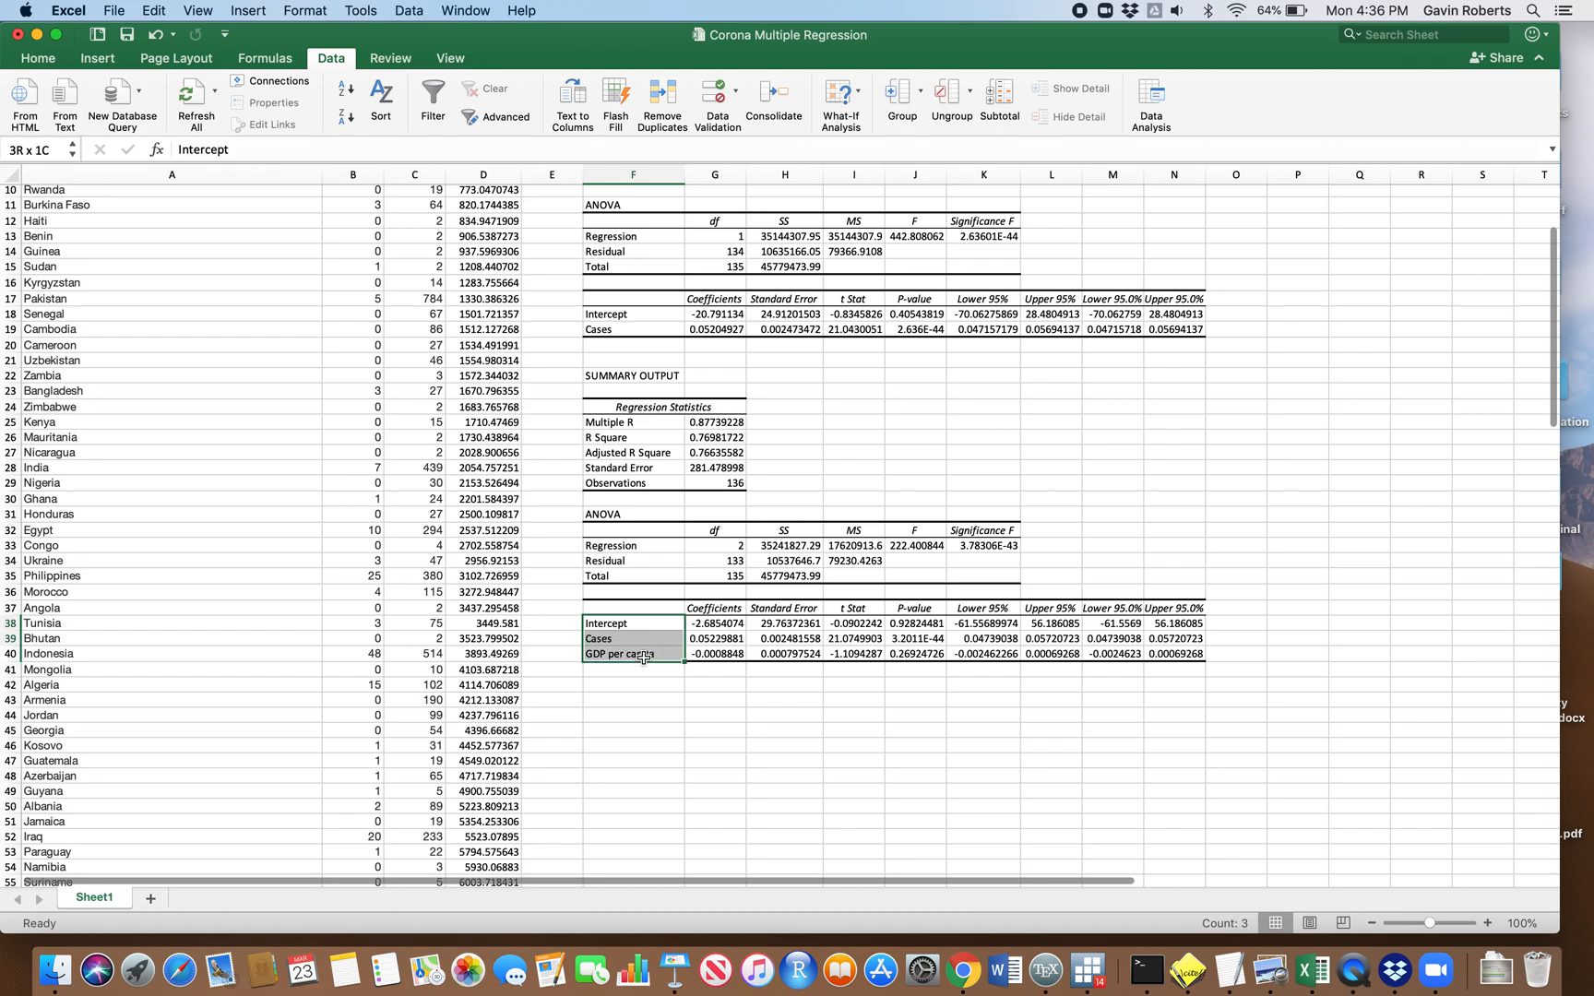
{"action": "left_click", "coordinate": [706, 712]}
{"action": "left_click_drag", "start_coordinate": [633, 638], "coordinate": [633, 654]}
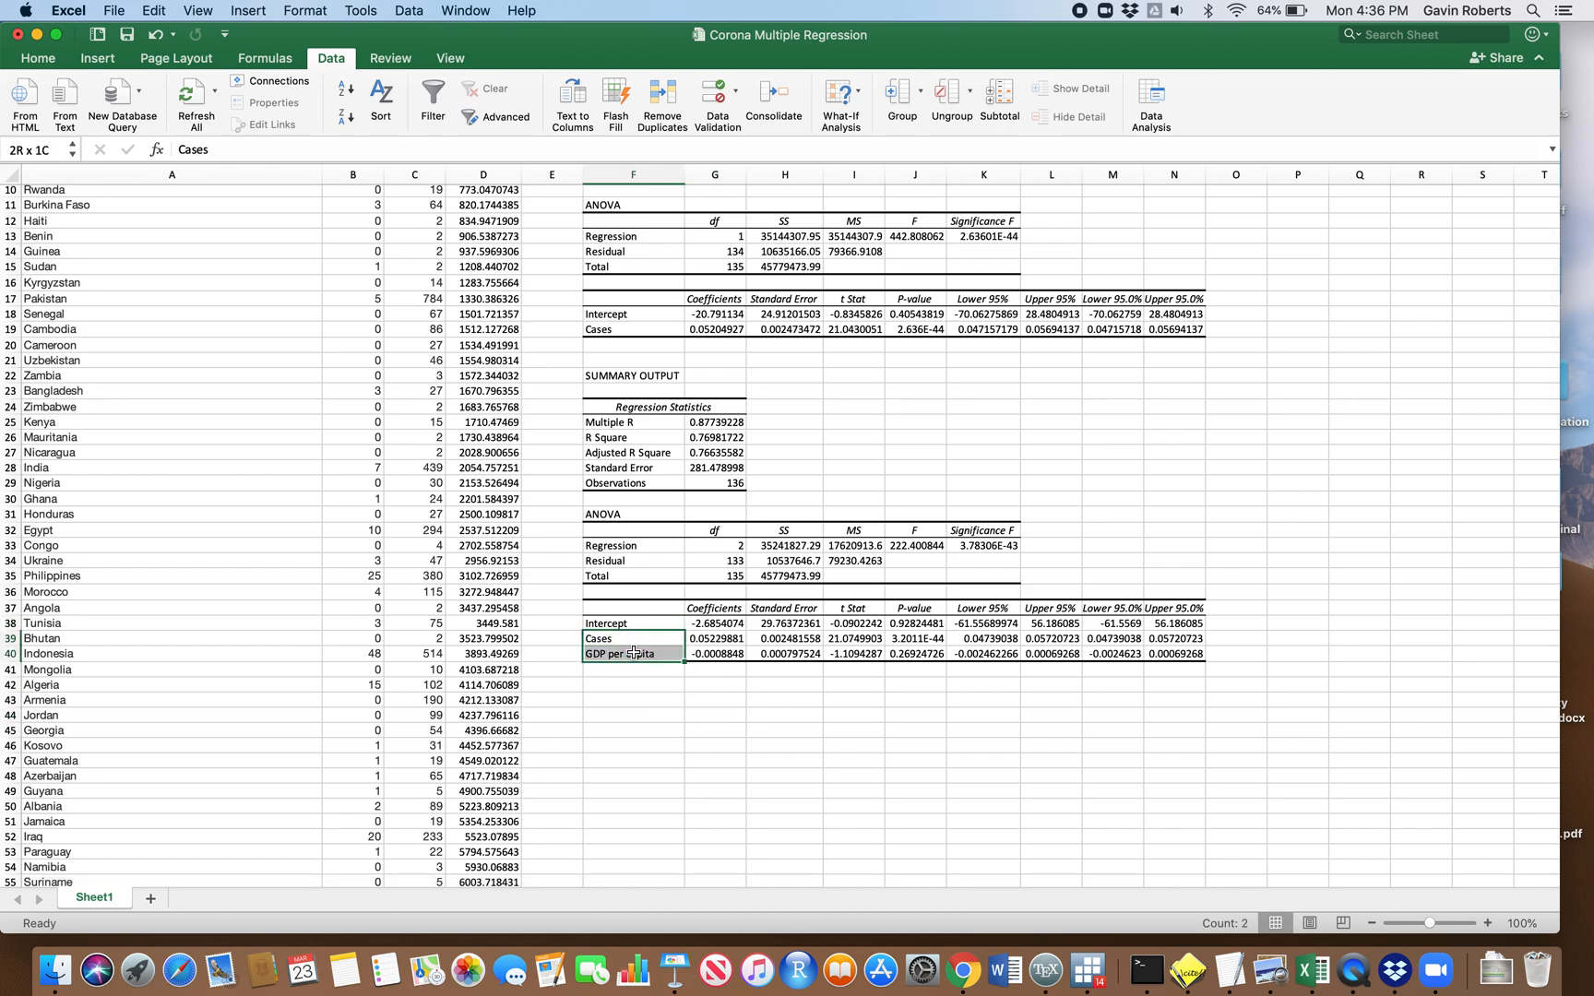